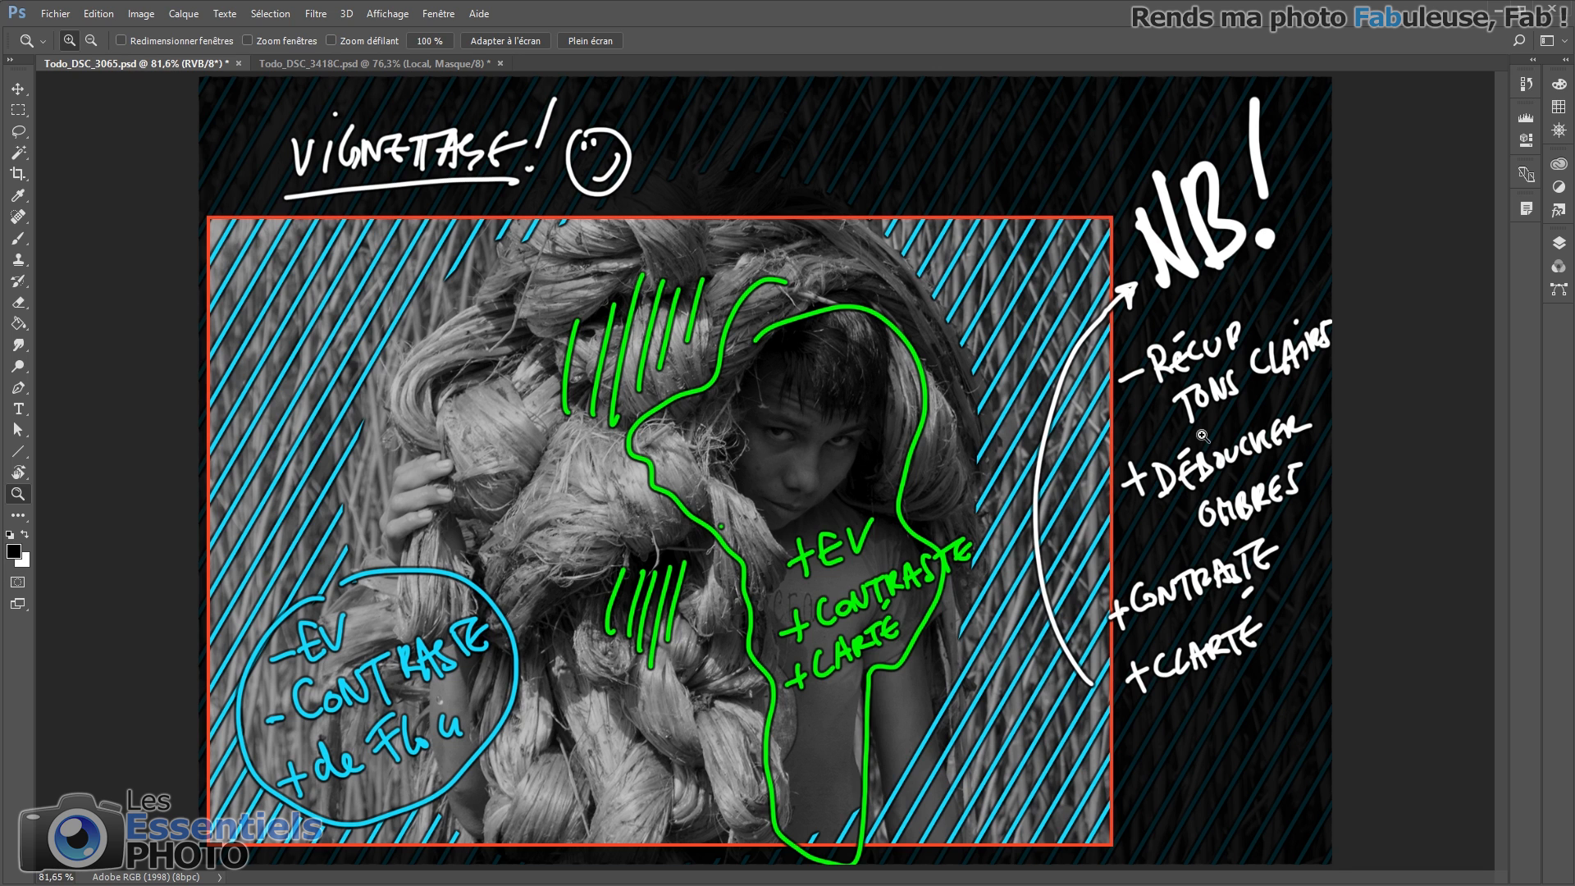
Step: Switch to the other annotated photo document, Todo_DSC_3418C.psd
key(ctrl+Tab)
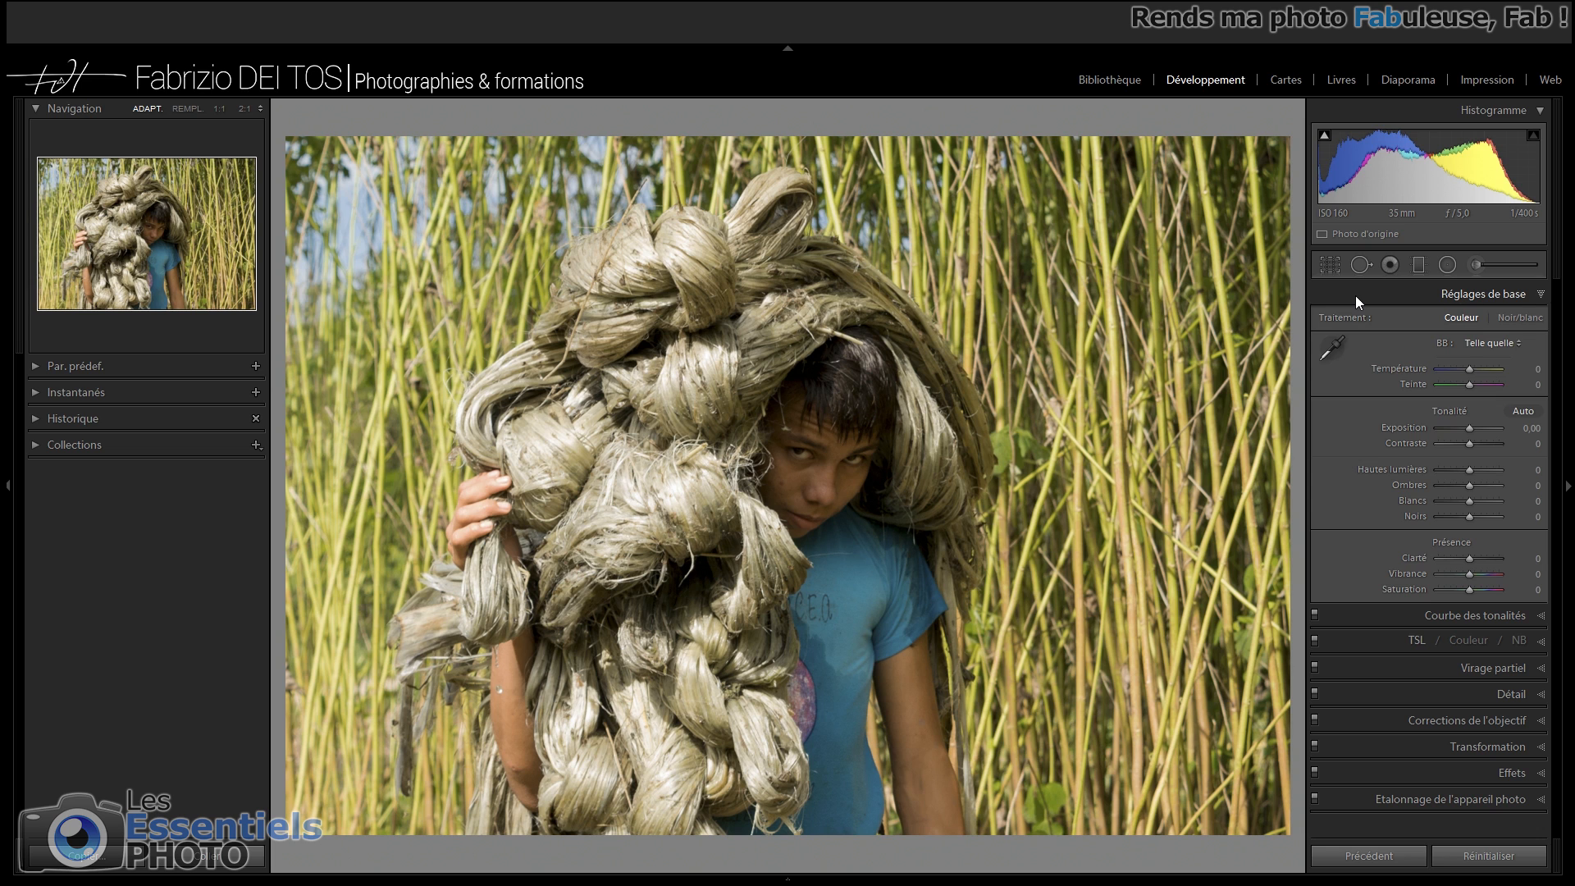
Step: Crop the boy's photo tighter from its top and right edges, keeping the original aspect ratio
click(1329, 264)
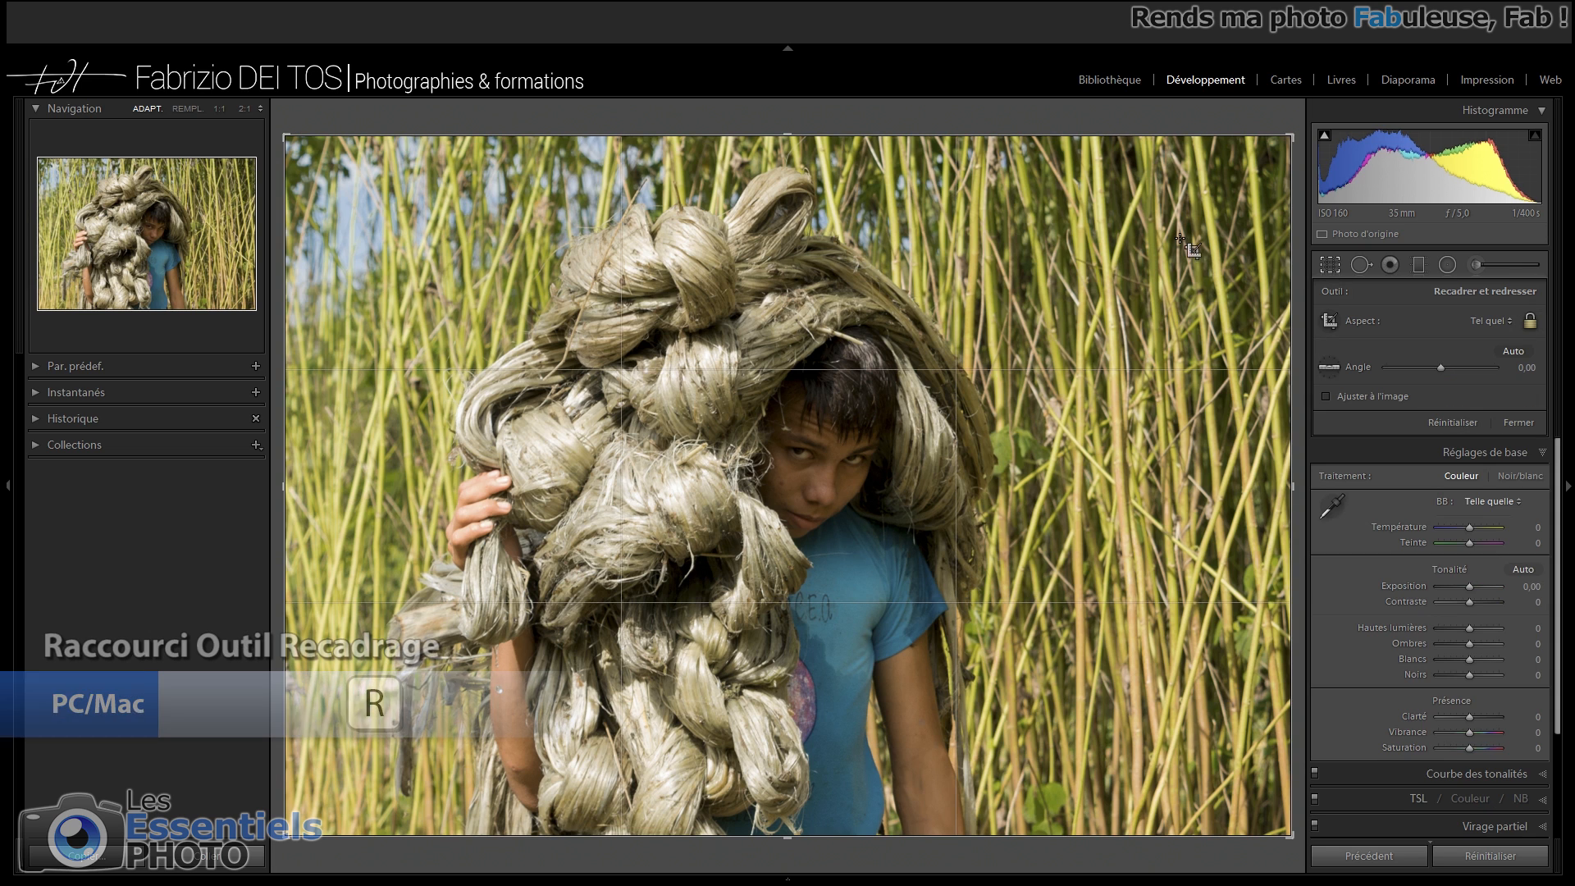
drag(1290, 137, 1221, 177)
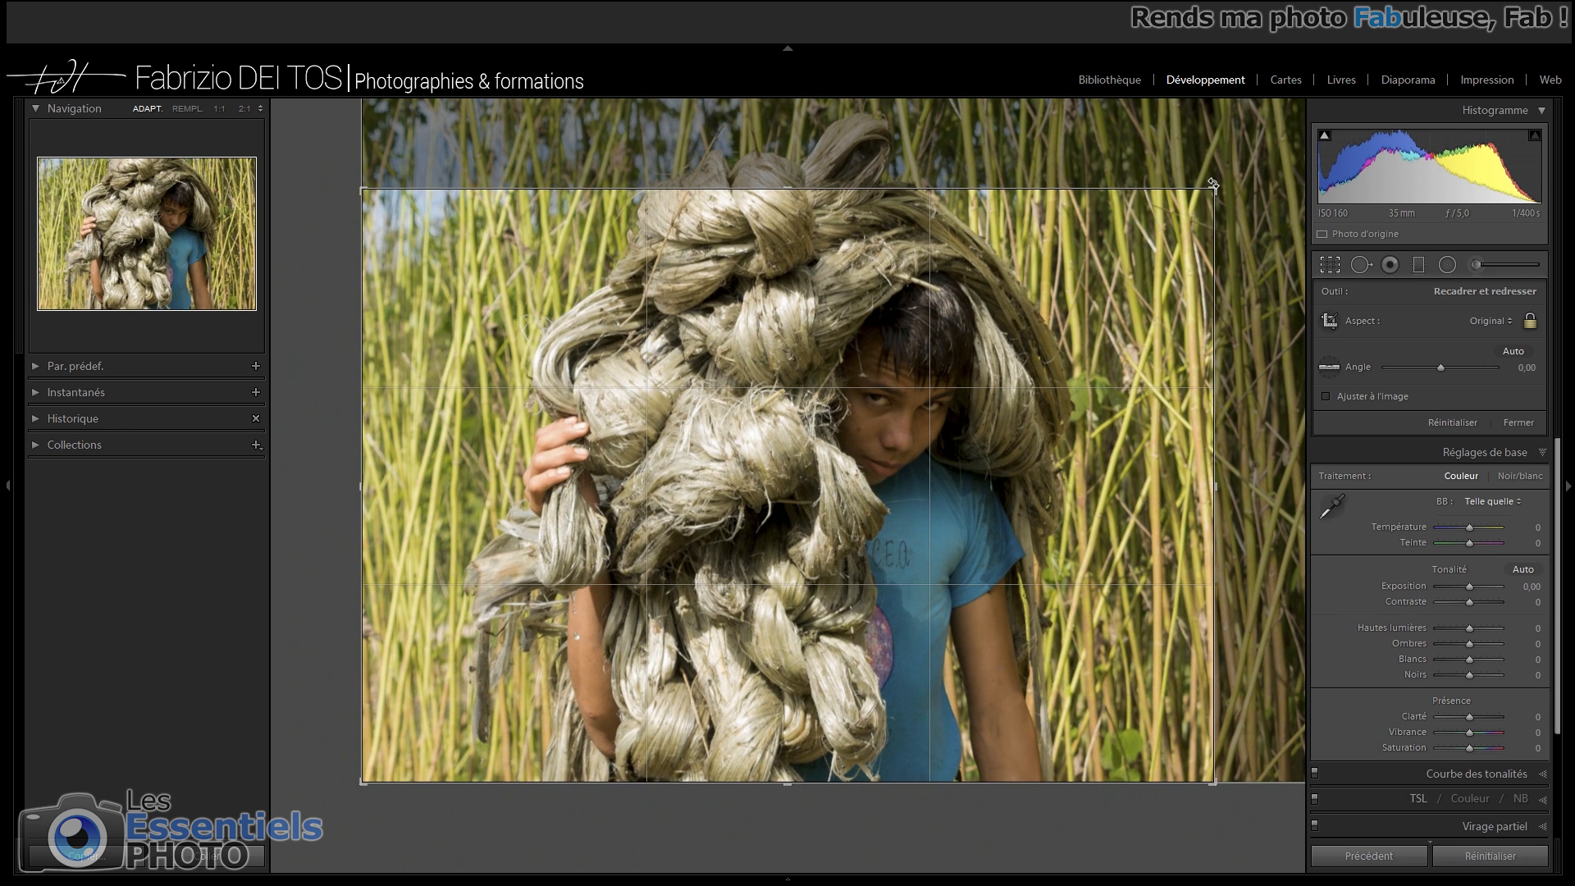
key(Return)
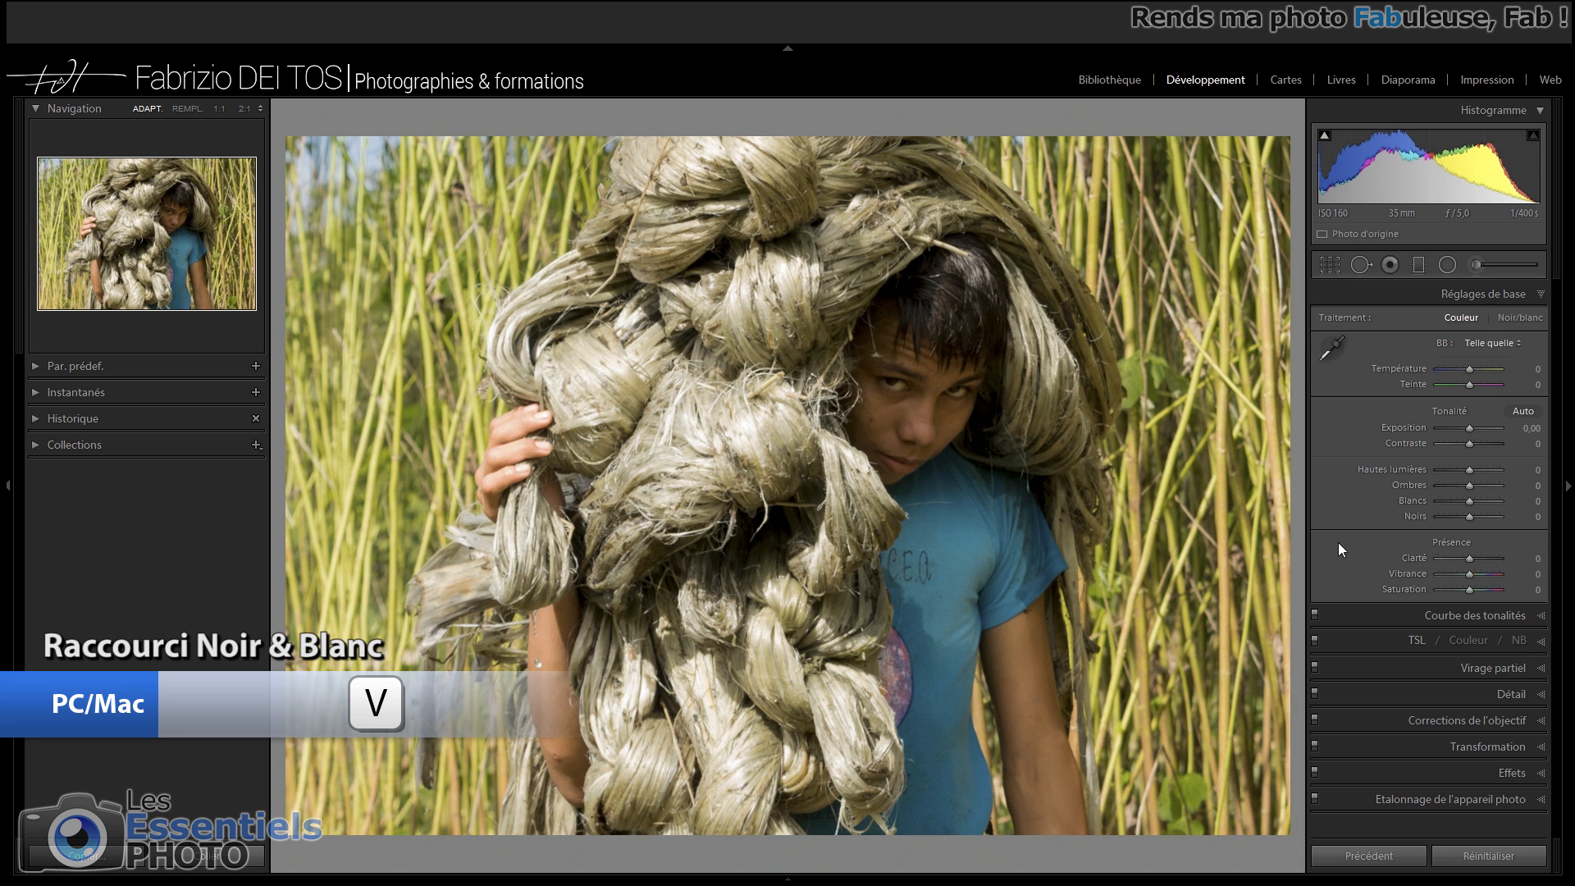
Step: Convert the photo to black and white and set Contraste +25, Hautes lumières −39, Ombres +55, Blancs +17, Noirs −57 and Clarté +36
key(v)
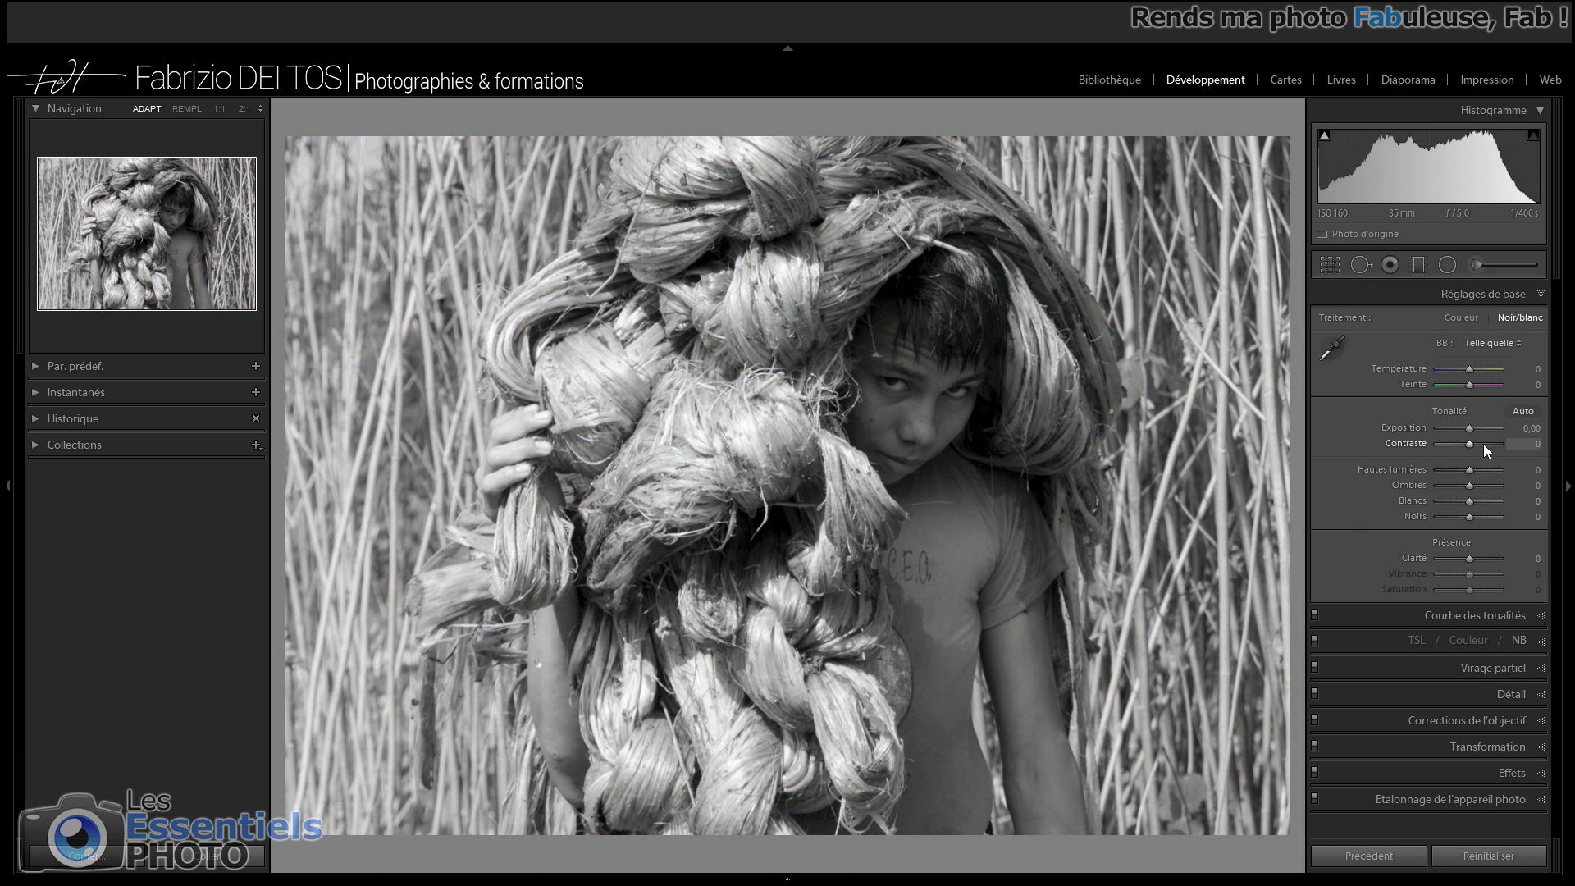
drag(1483, 444, 1455, 471)
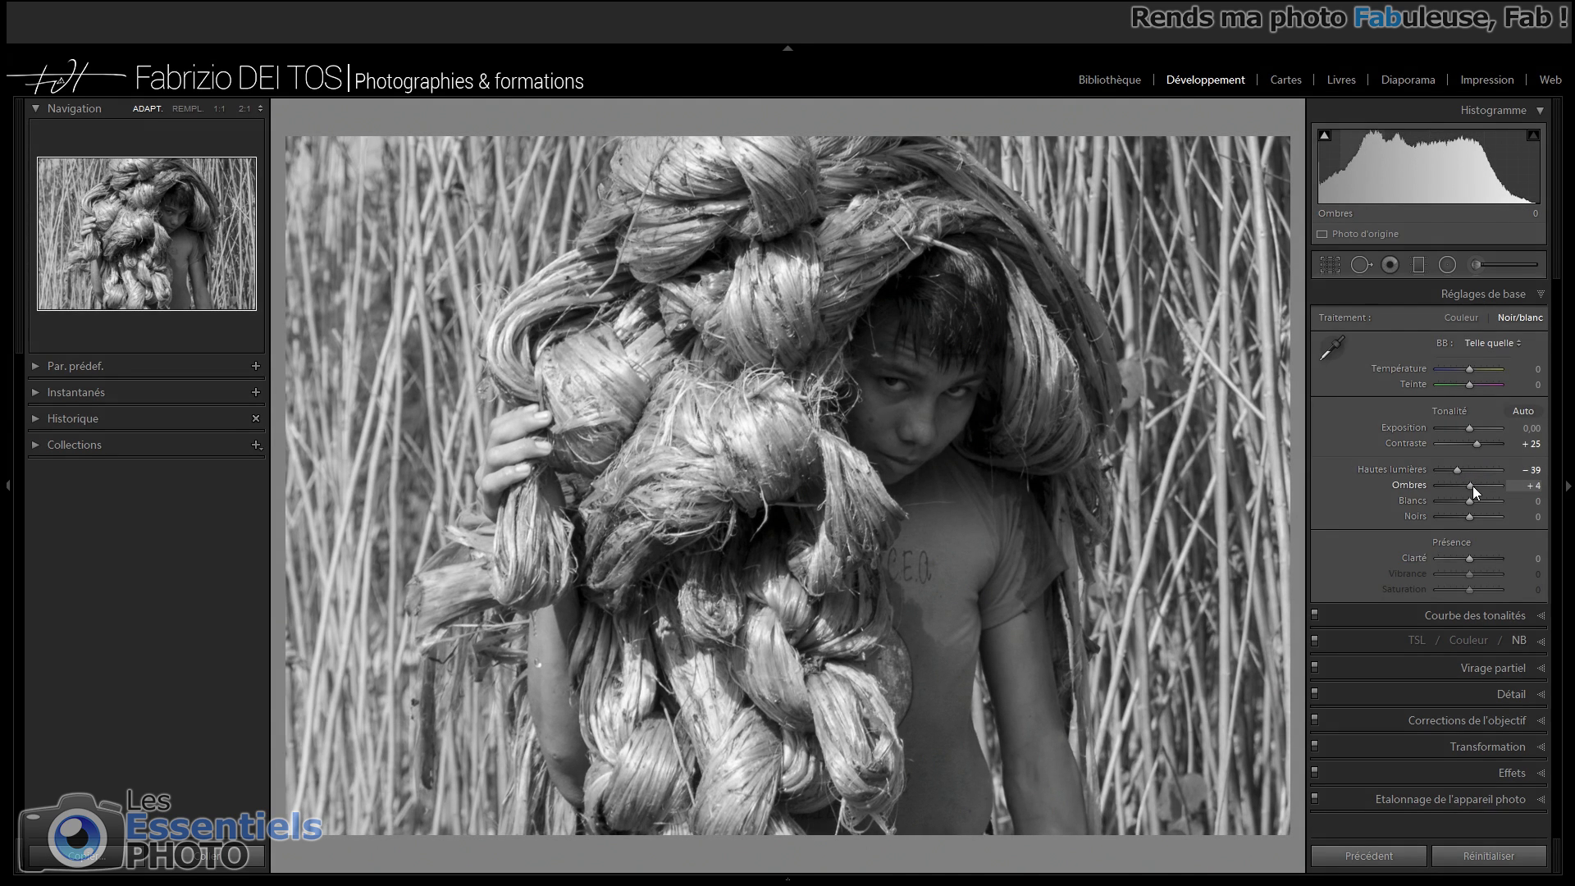
drag(1468, 485, 1484, 485)
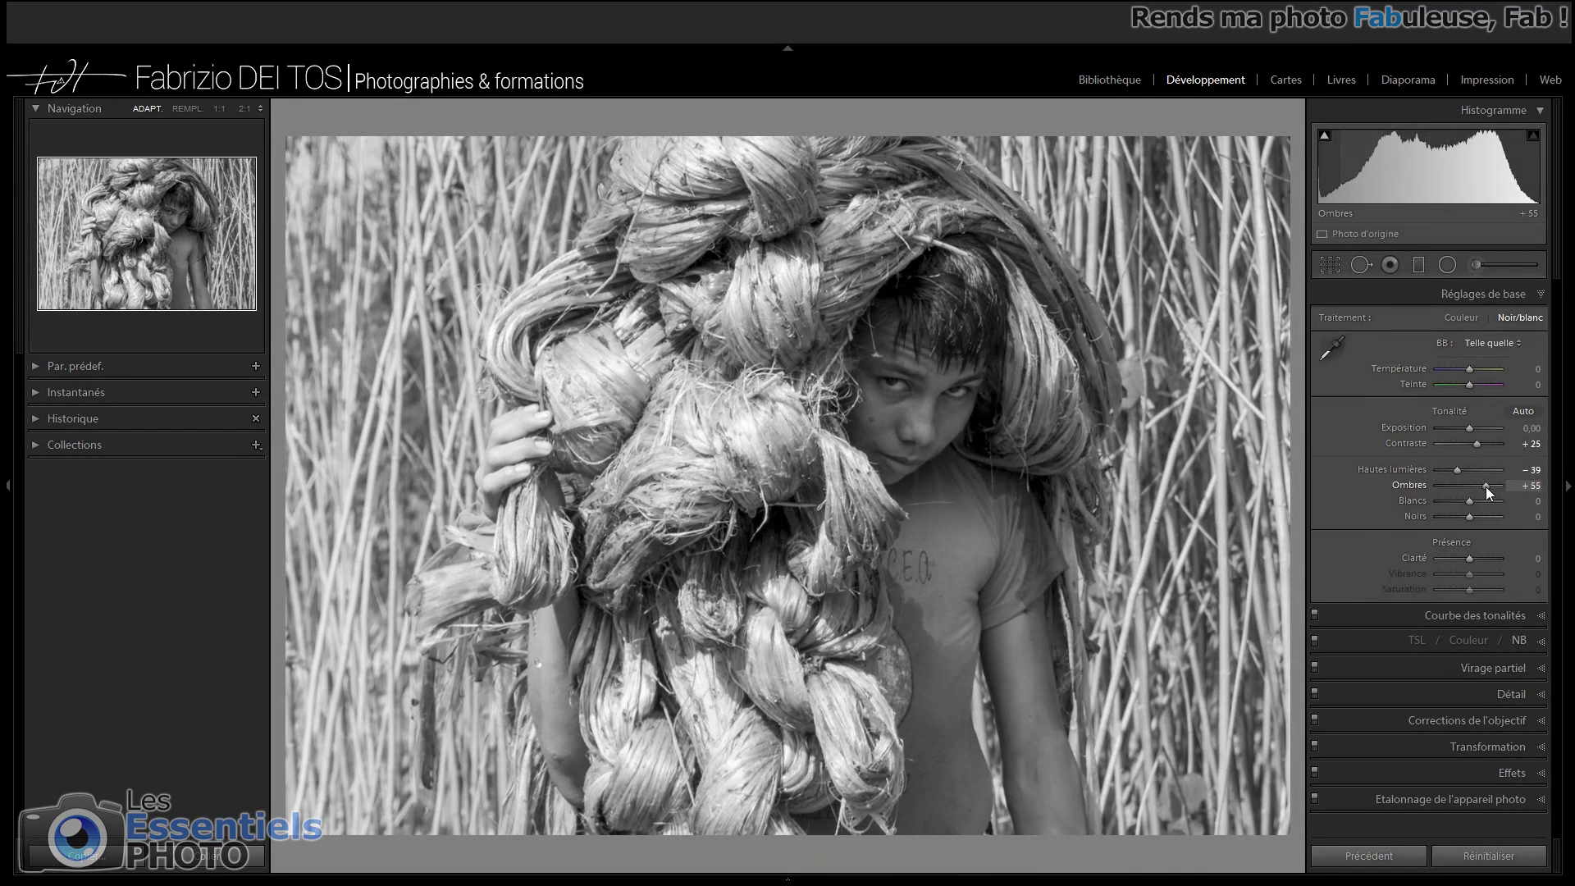
drag(1470, 500, 1474, 501)
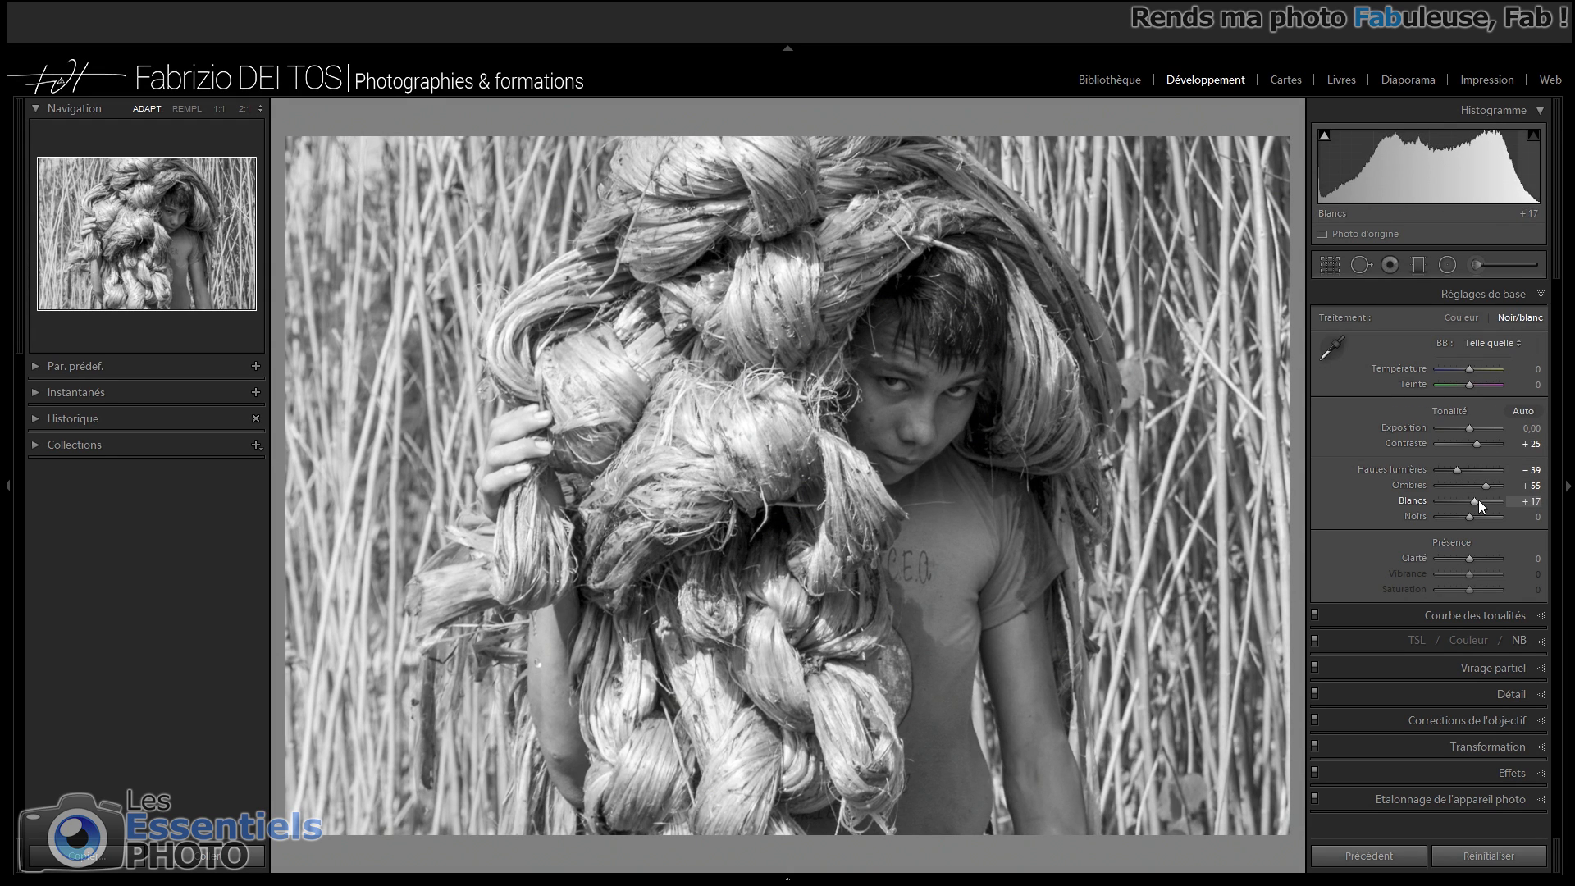
drag(1468, 517, 1450, 518)
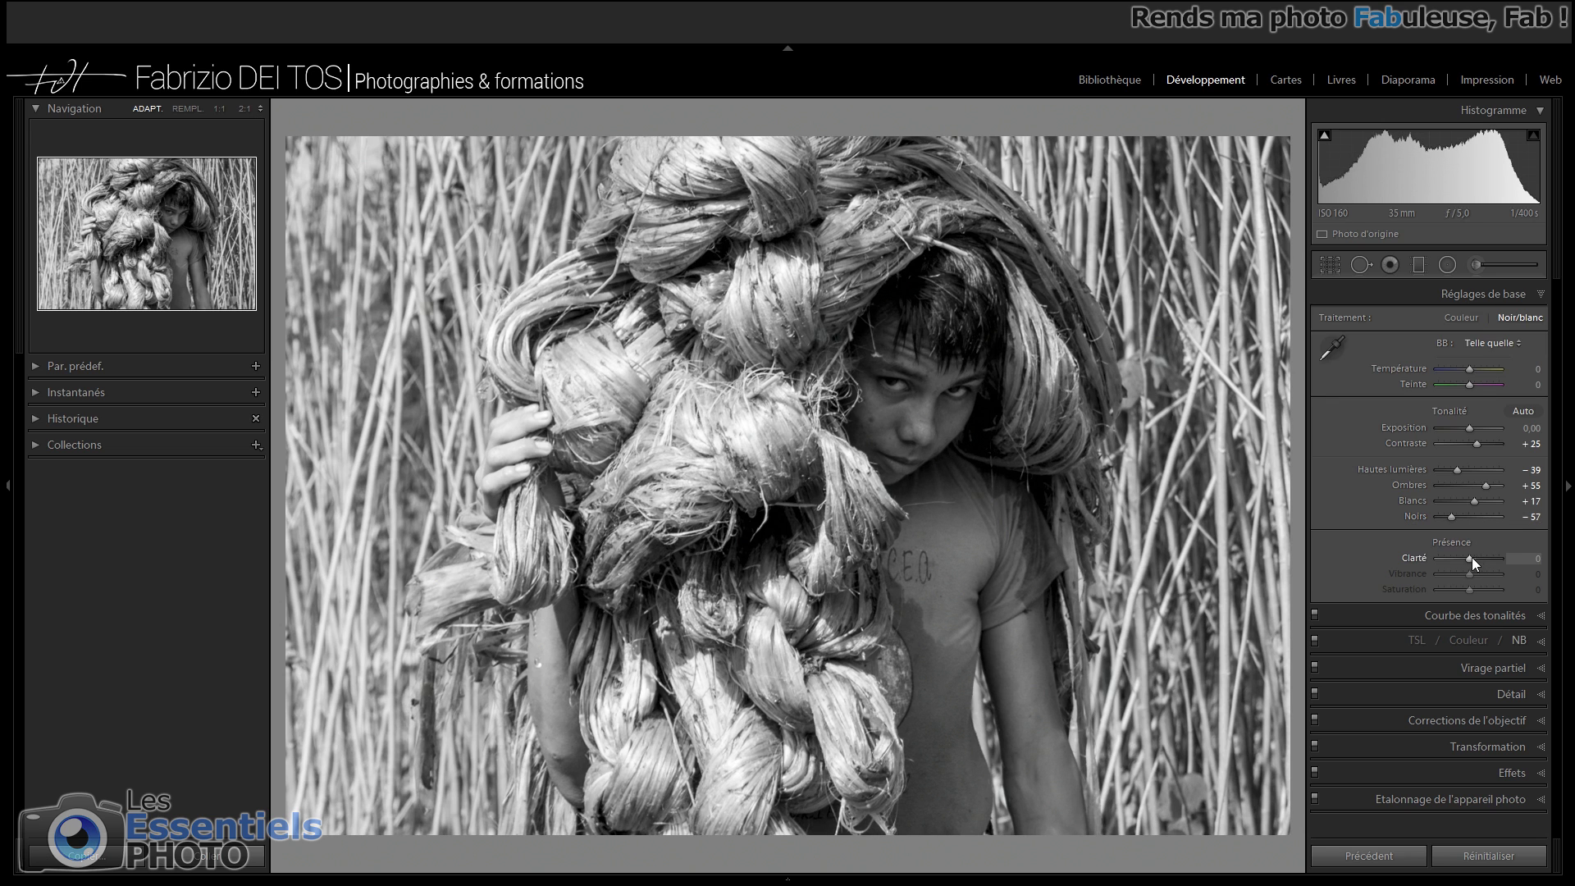
drag(1469, 559, 1481, 560)
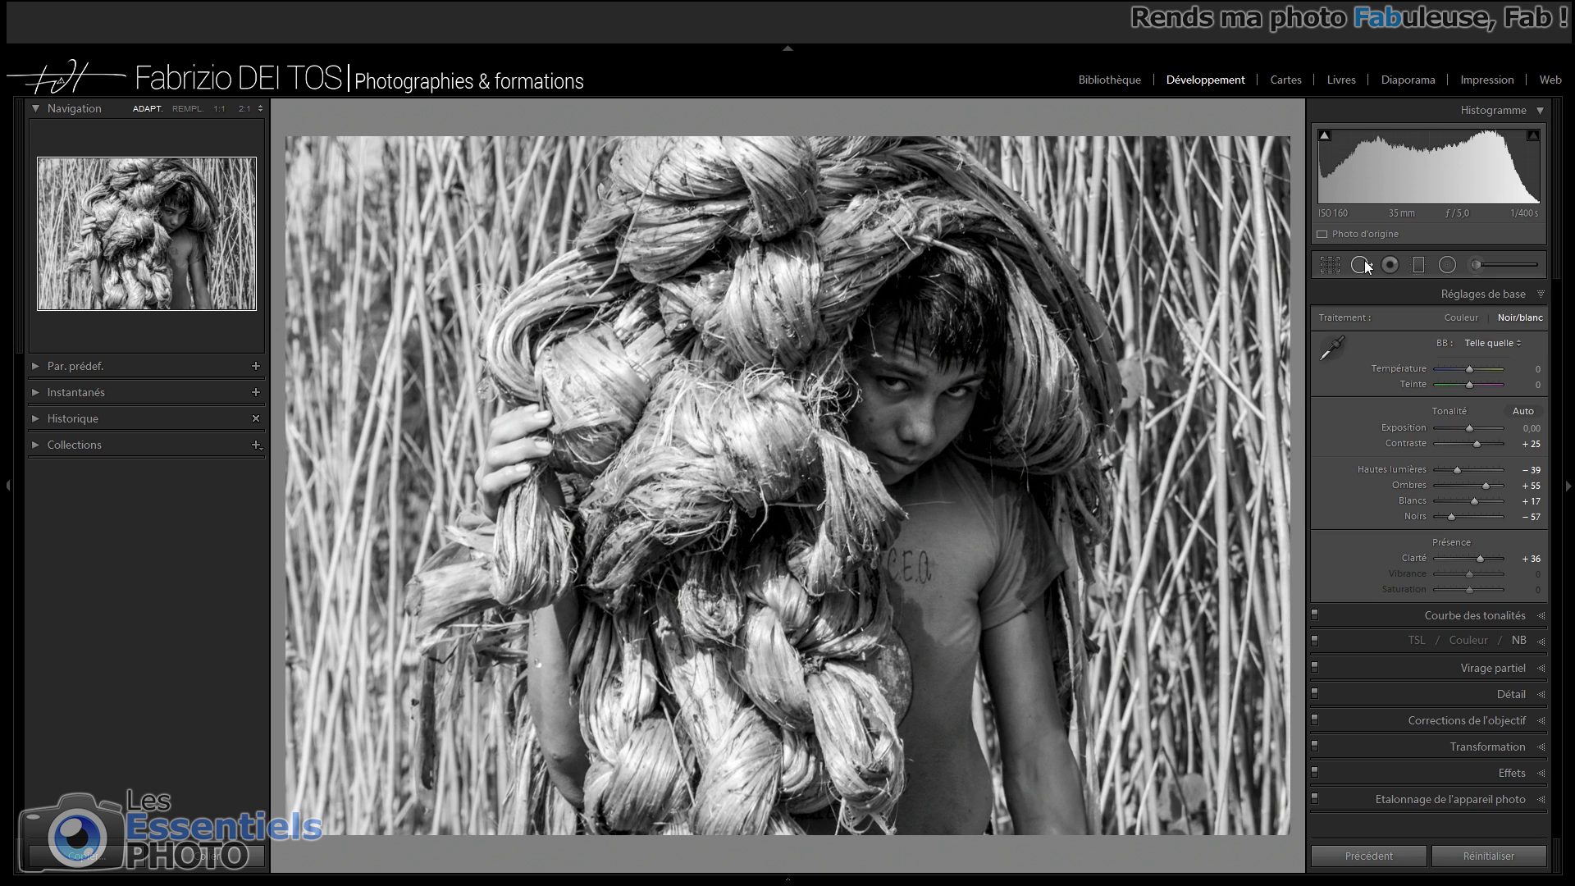
Step: Prepare a non-inverted radial filter with Exposition −1,43, Hautes lumières −45, Ombres 36, Blancs −26, Noirs 24 and Netteté −86
click(1448, 265)
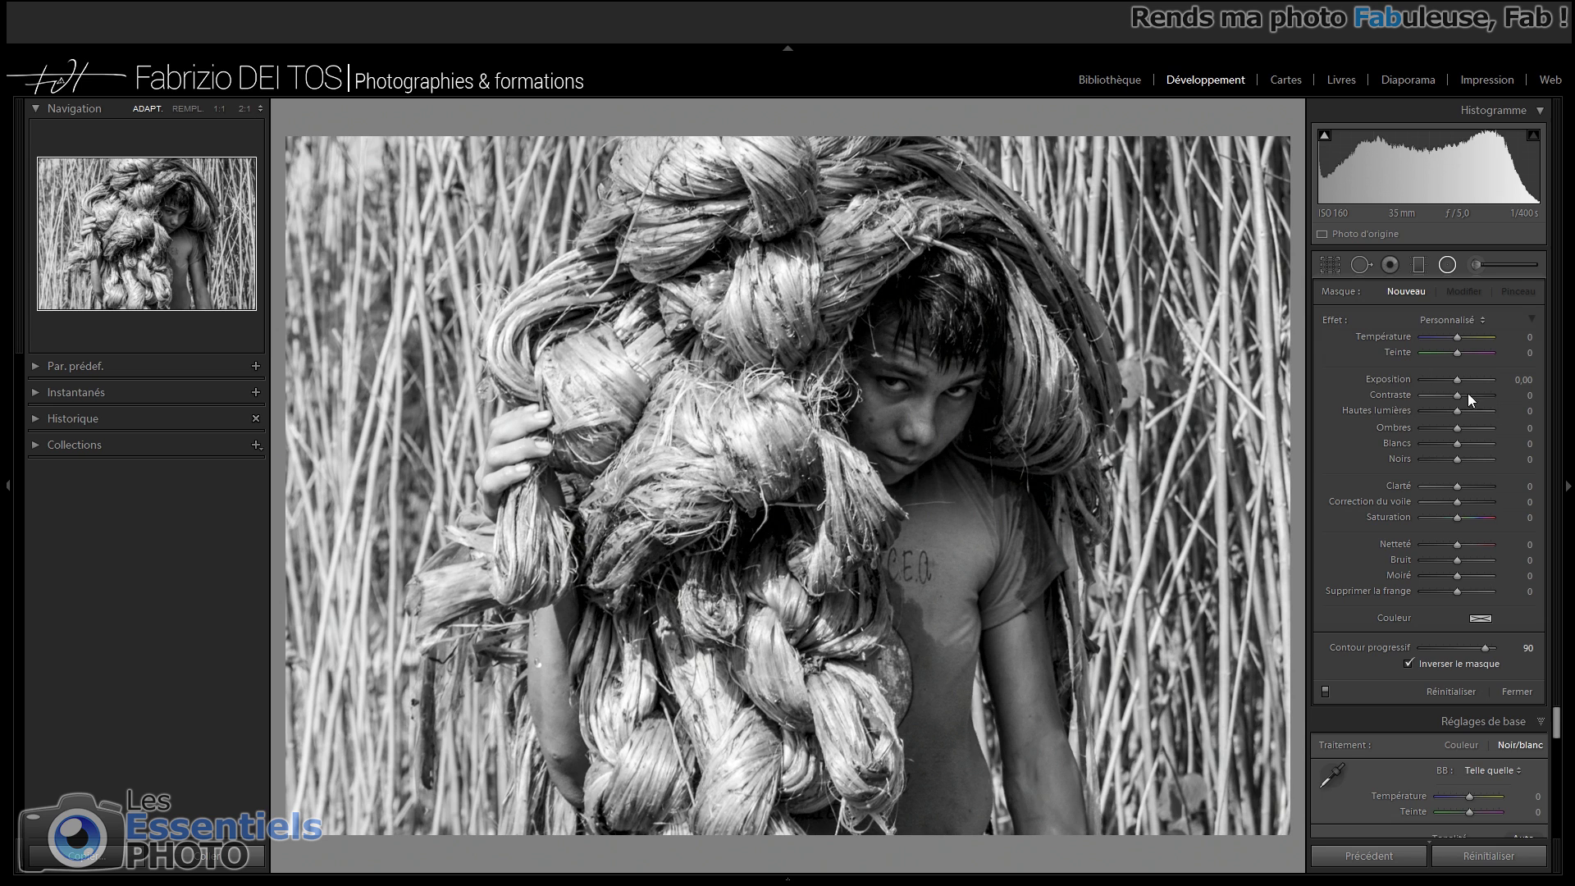
drag(1459, 378, 1449, 380)
drag(1448, 412, 1464, 428)
drag(1466, 463, 1470, 465)
drag(1456, 543, 1432, 543)
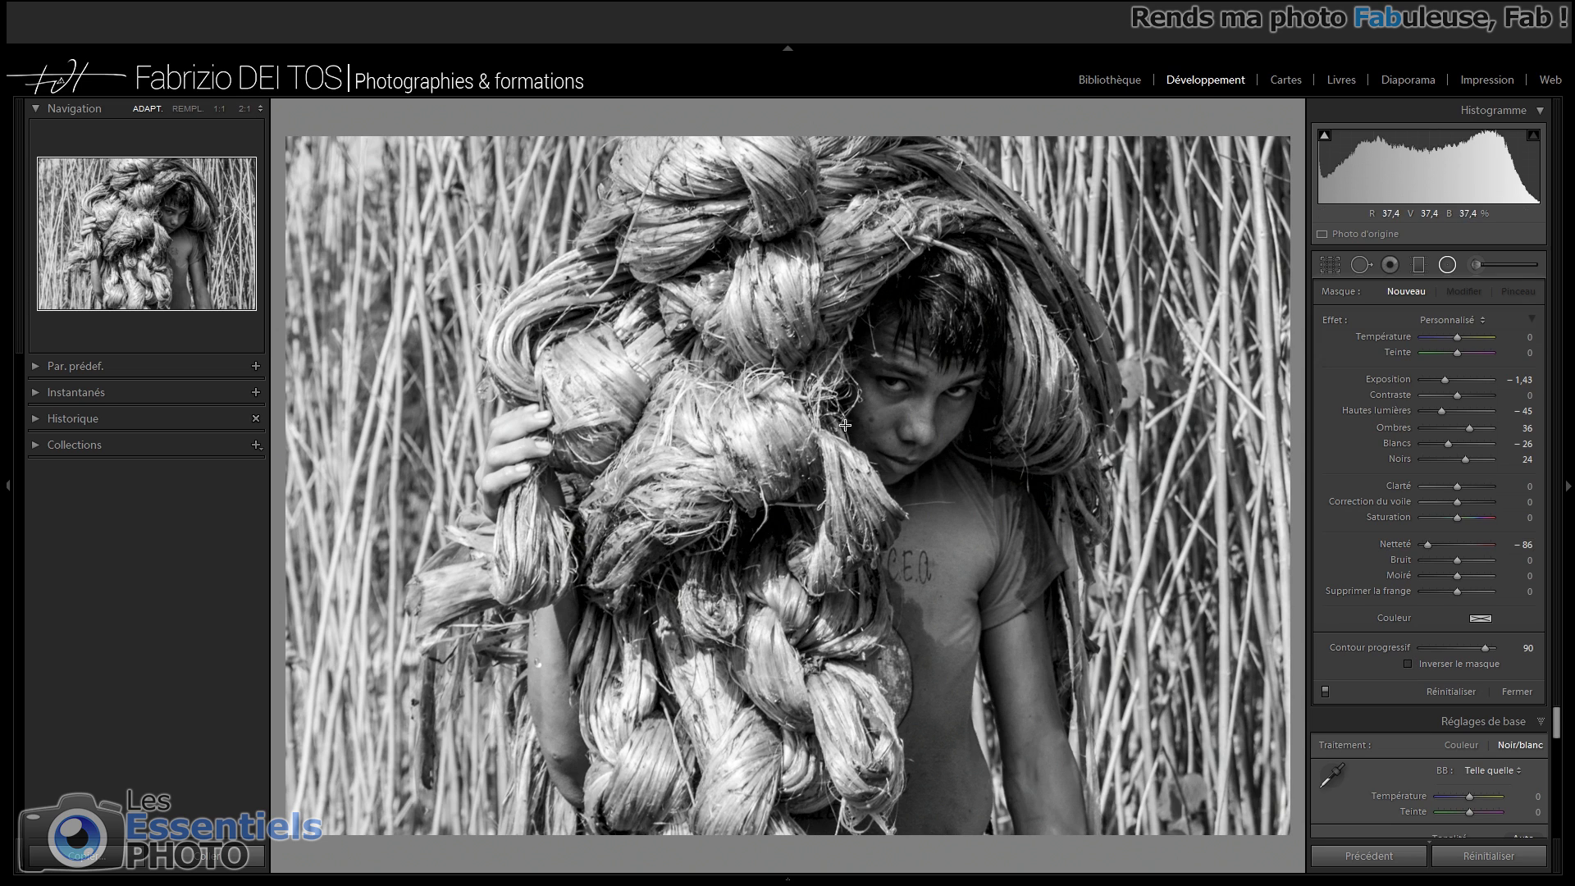
Step: Draw the radial filter as a large ellipse around the boy and the fibre bundle and set its Exposition to −0,95
drag(808, 472, 1207, 884)
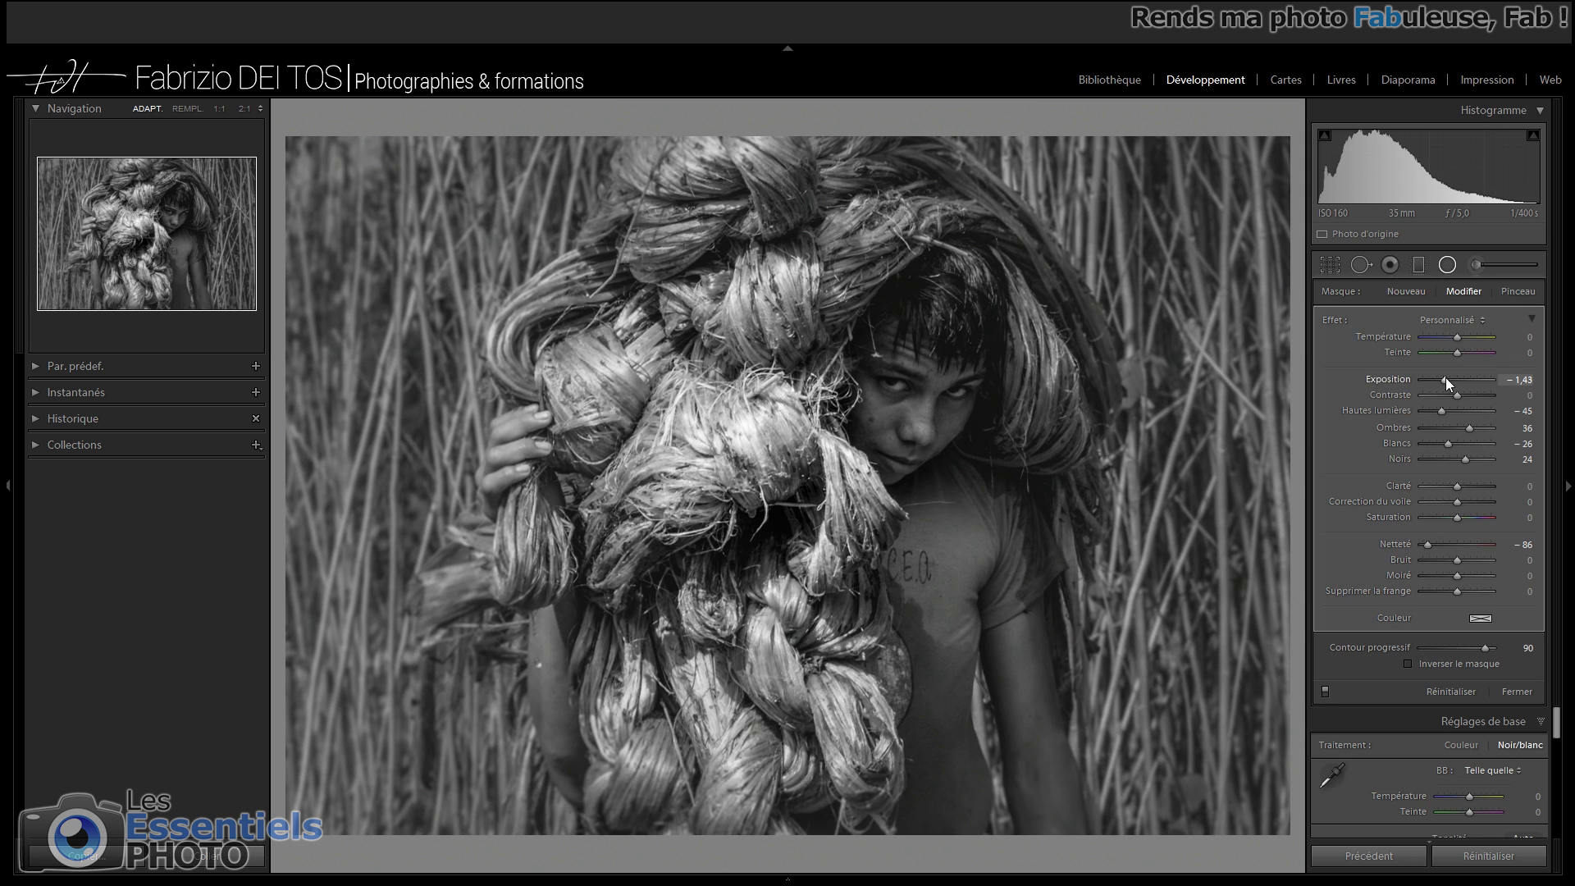
drag(1445, 378, 1449, 378)
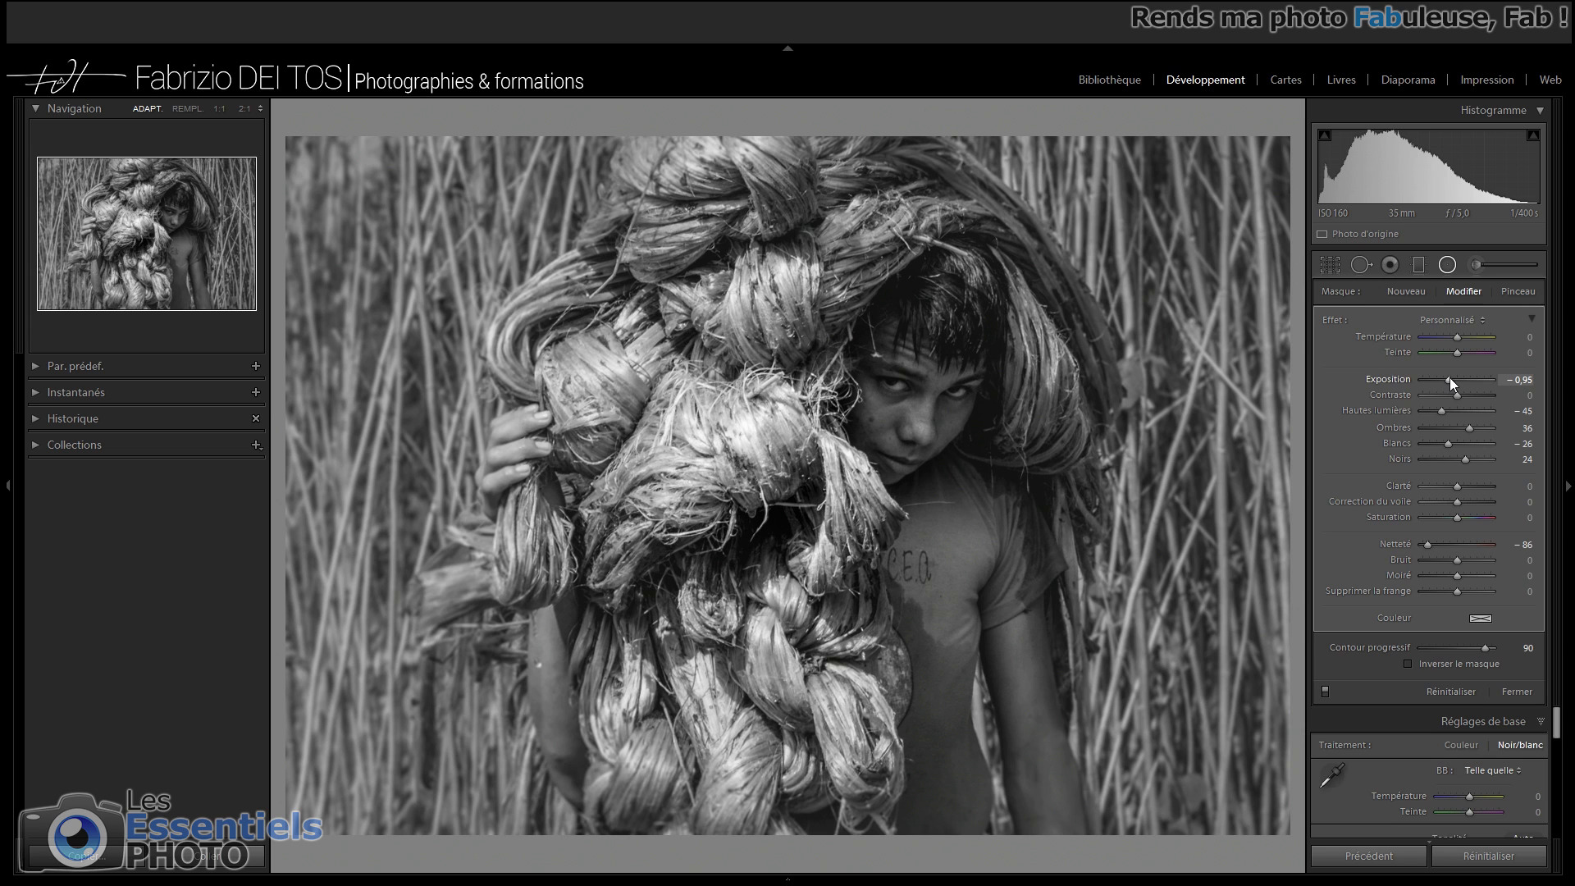
click(1447, 264)
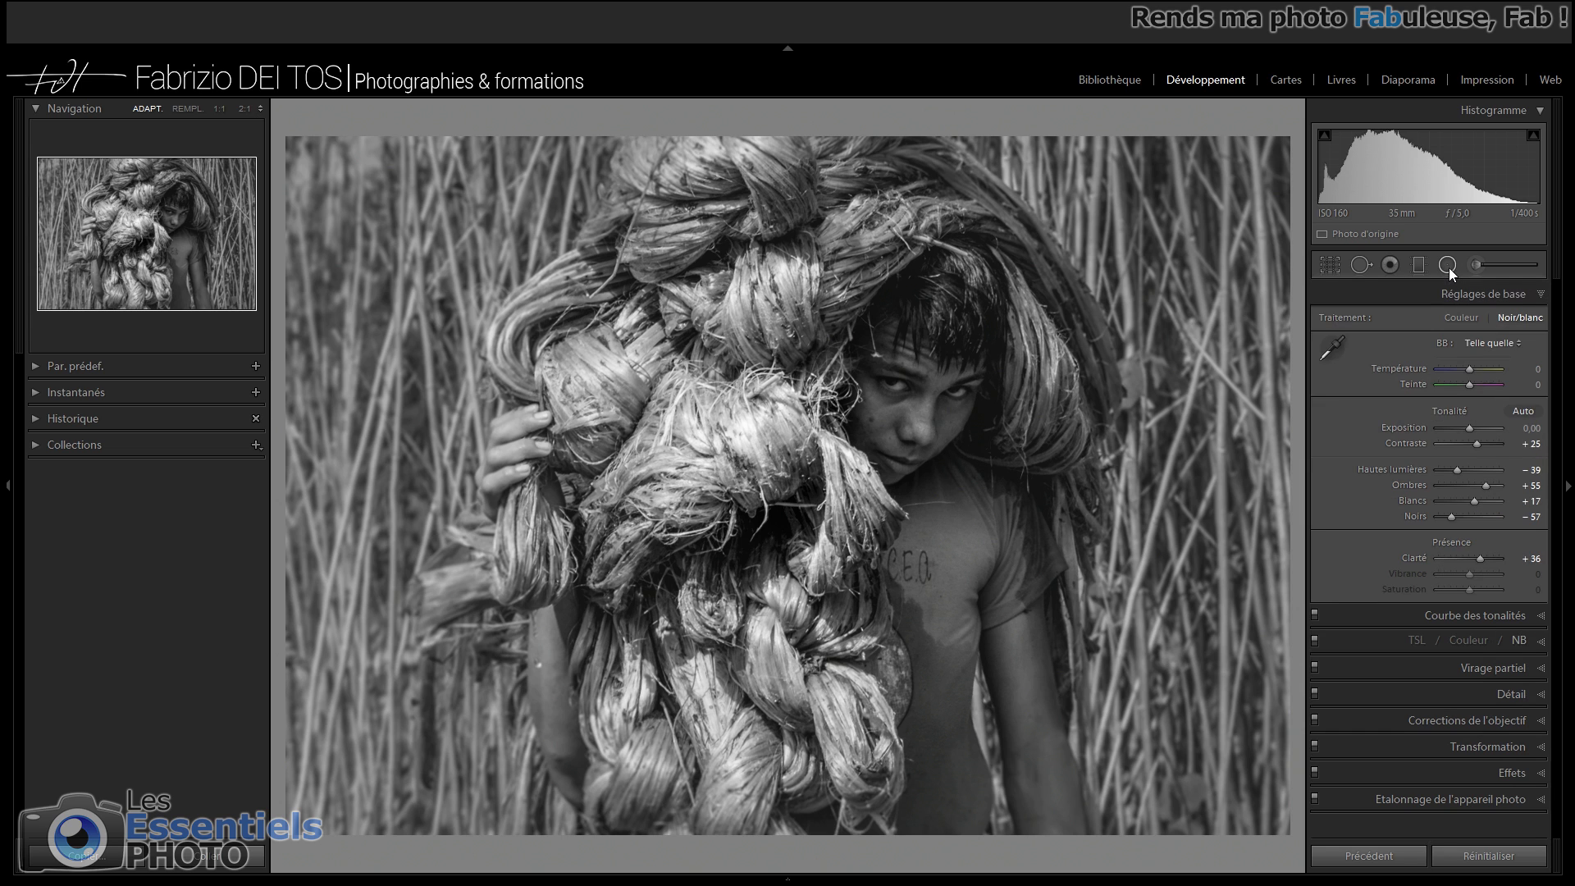
Step: Reset the adjustment brush and set Exposition 0,76, Contraste 36, Hautes lumières −50, Ombres 17, Blancs 7, Noirs −19 and Clarté 14
click(1476, 265)
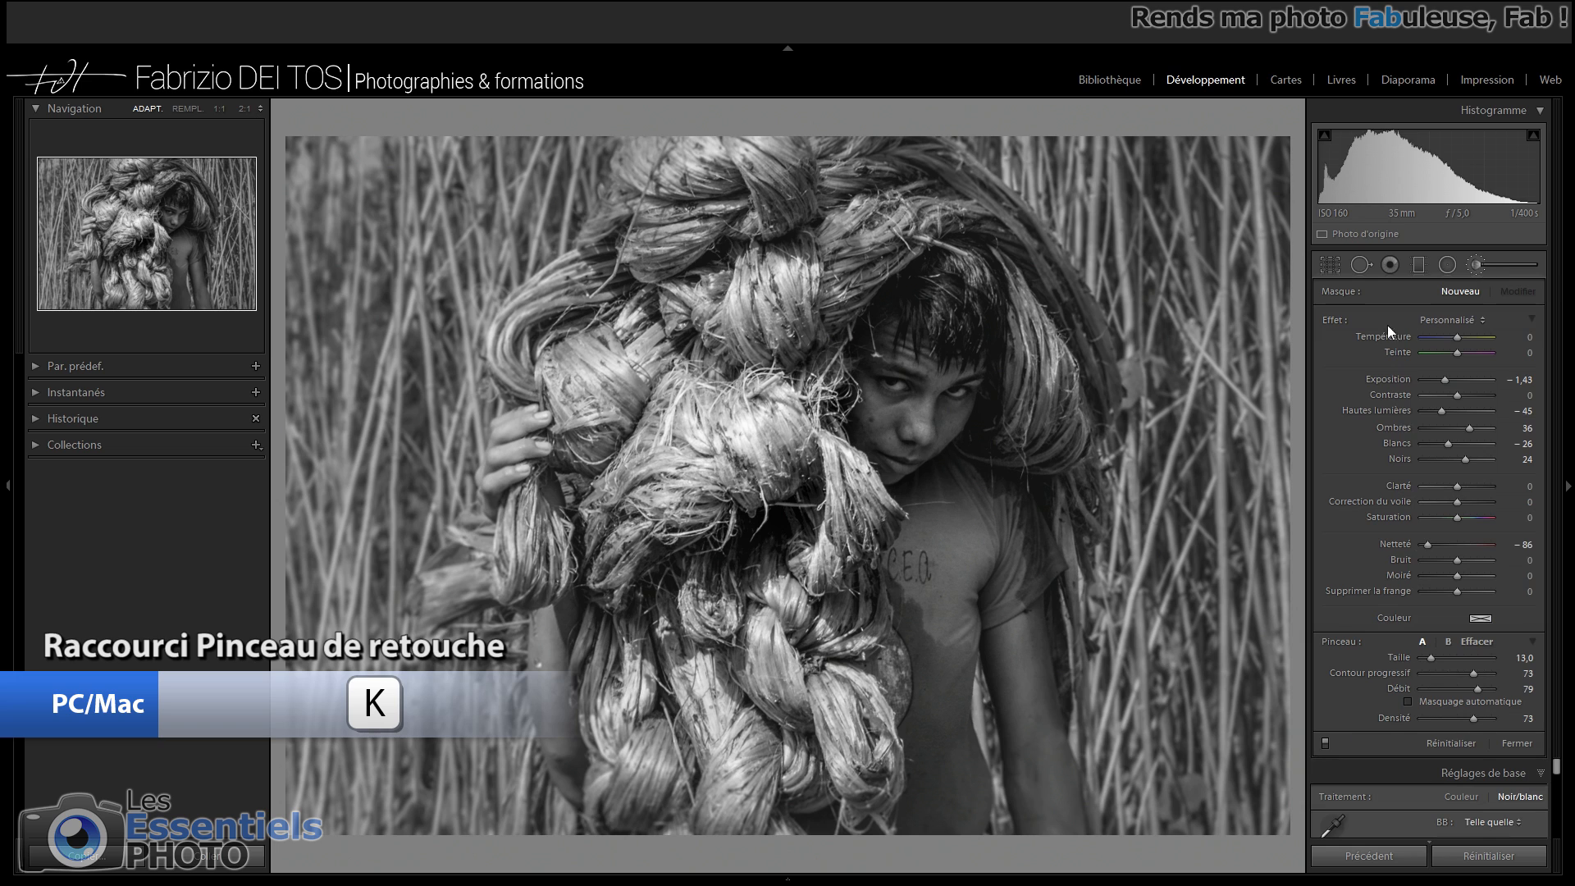
double_click(1337, 319)
drag(1458, 378, 1440, 417)
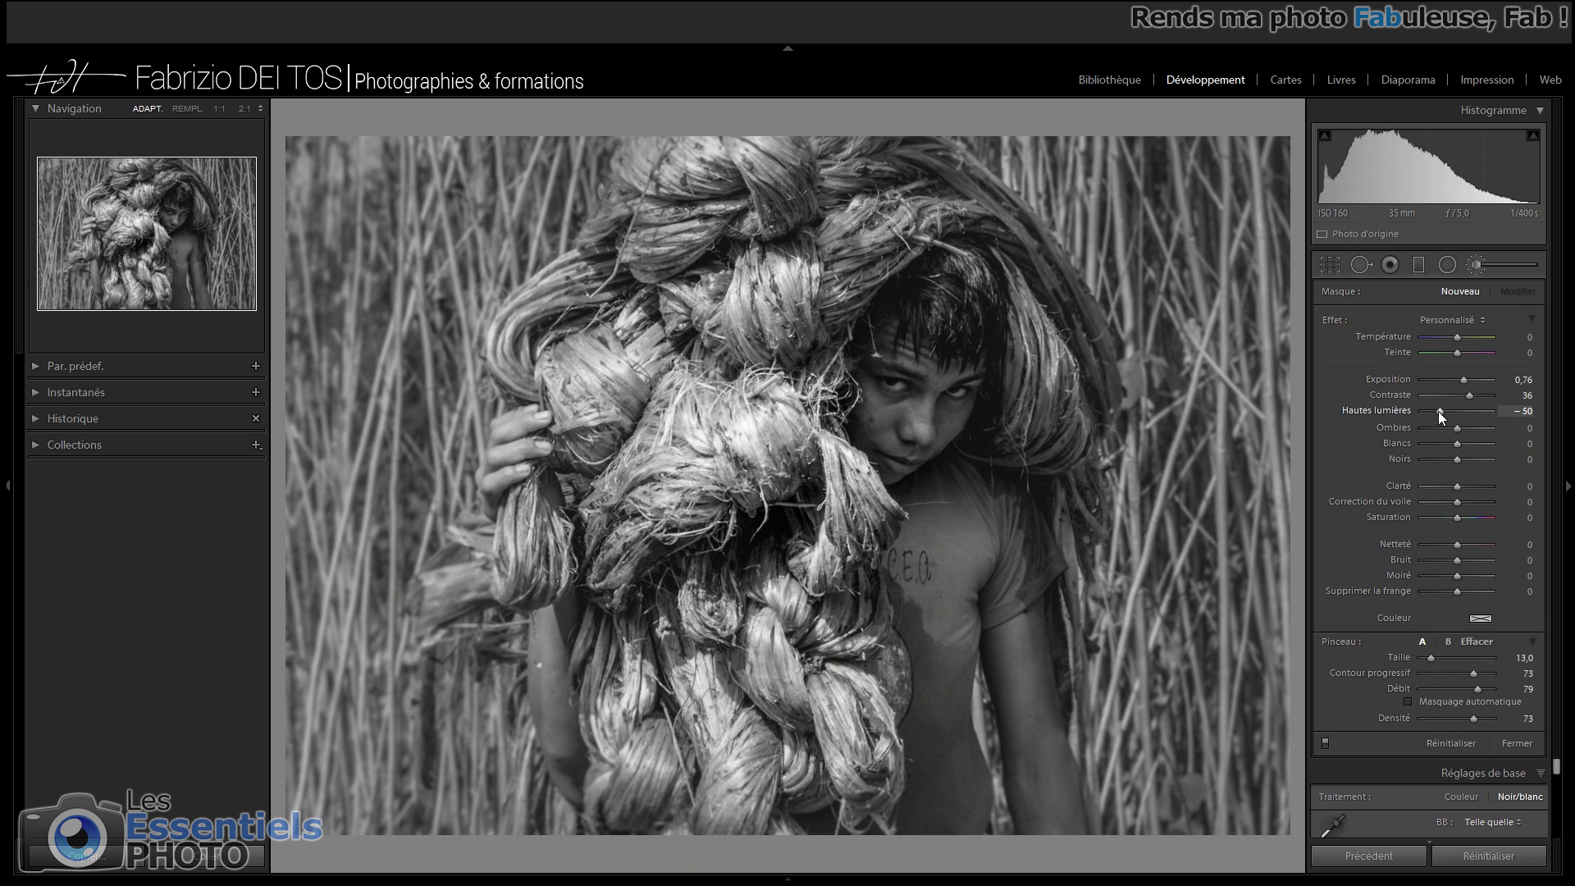
drag(1456, 428, 1463, 431)
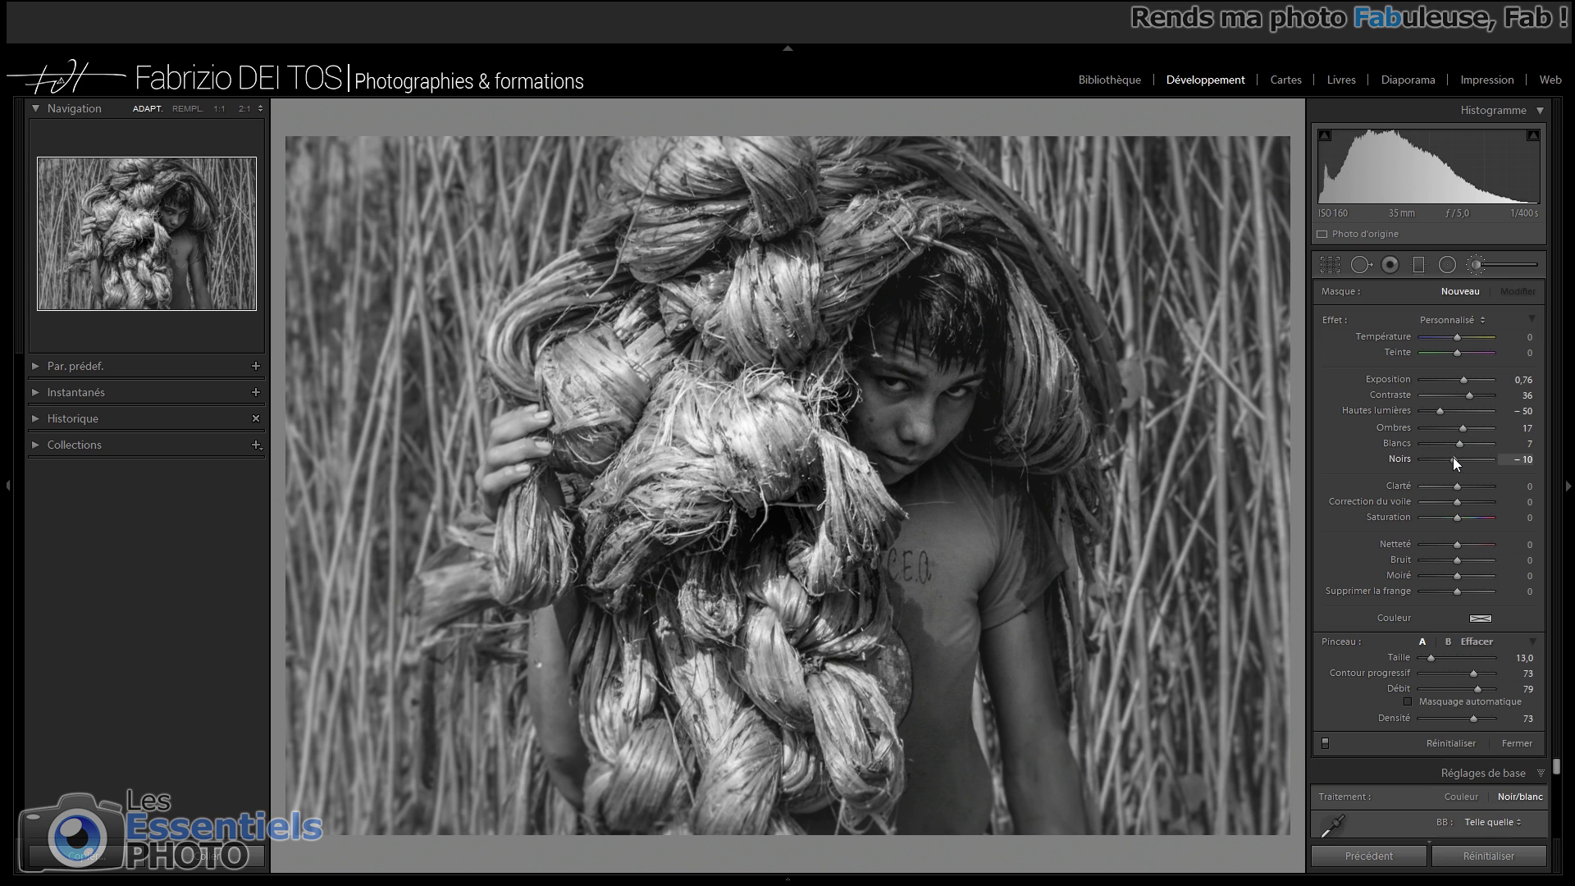
drag(1463, 487, 1467, 487)
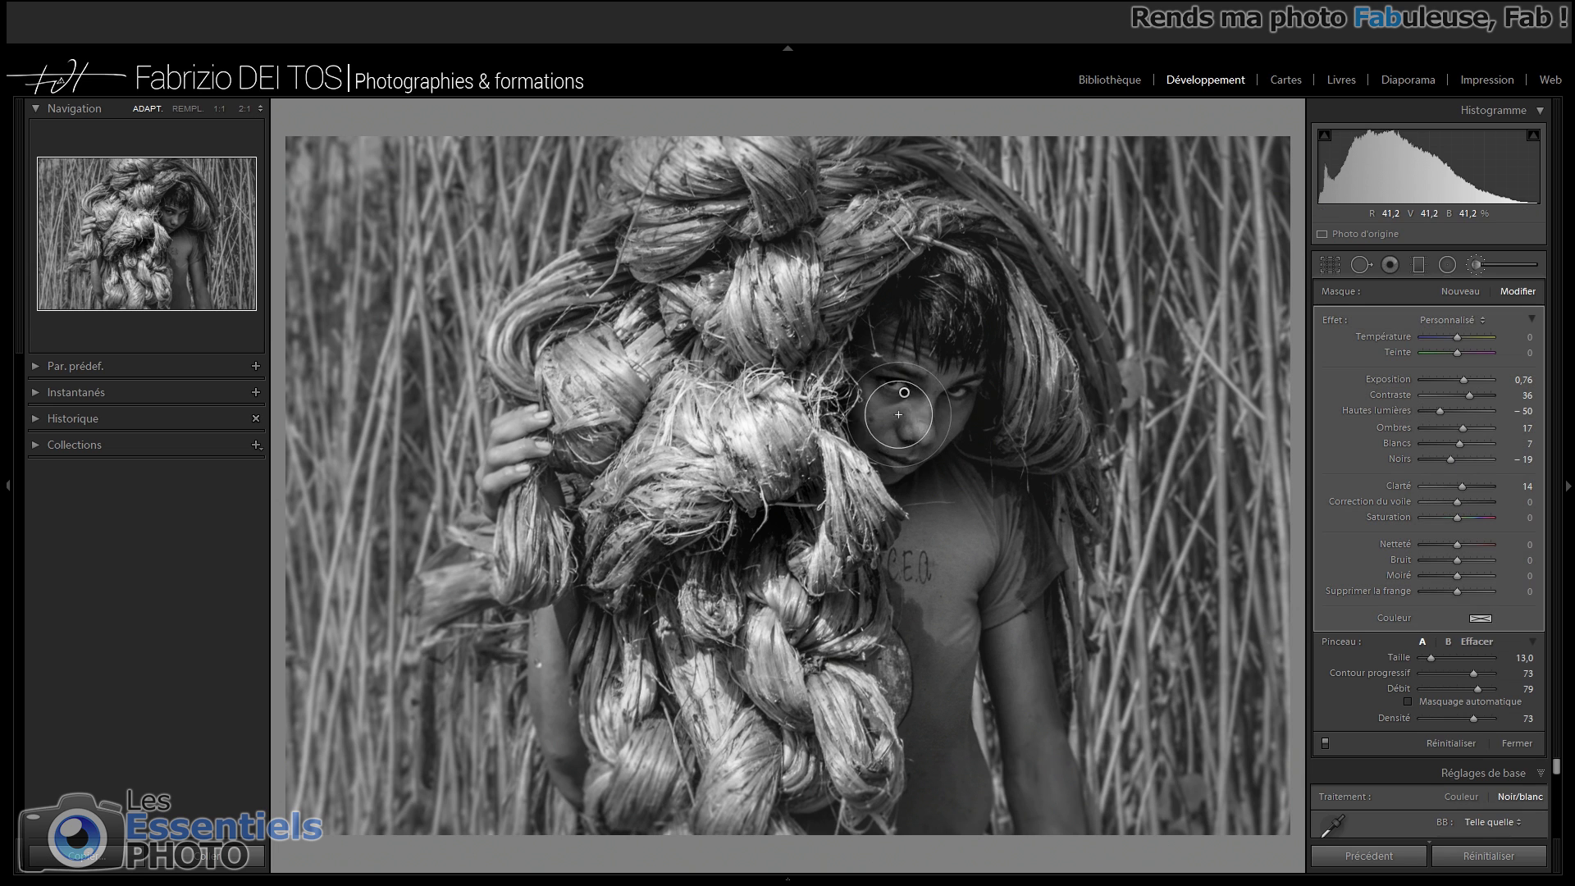
Step: Paint the brush adjustment over the boy's face and body and compare the photo with and without it
mouse_move(898, 414)
mouse_down()
mouse_move(874, 358)
mouse_move(917, 440)
mouse_move(940, 442)
mouse_move(916, 497)
mouse_move(955, 479)
mouse_move(1019, 670)
mouse_move(932, 719)
mouse_move(891, 421)
mouse_move(658, 335)
mouse_move(876, 469)
mouse_move(509, 466)
mouse_move(1006, 544)
mouse_move(941, 822)
mouse_move(921, 304)
mouse_move(964, 381)
mouse_up()
click(1325, 745)
click(1325, 744)
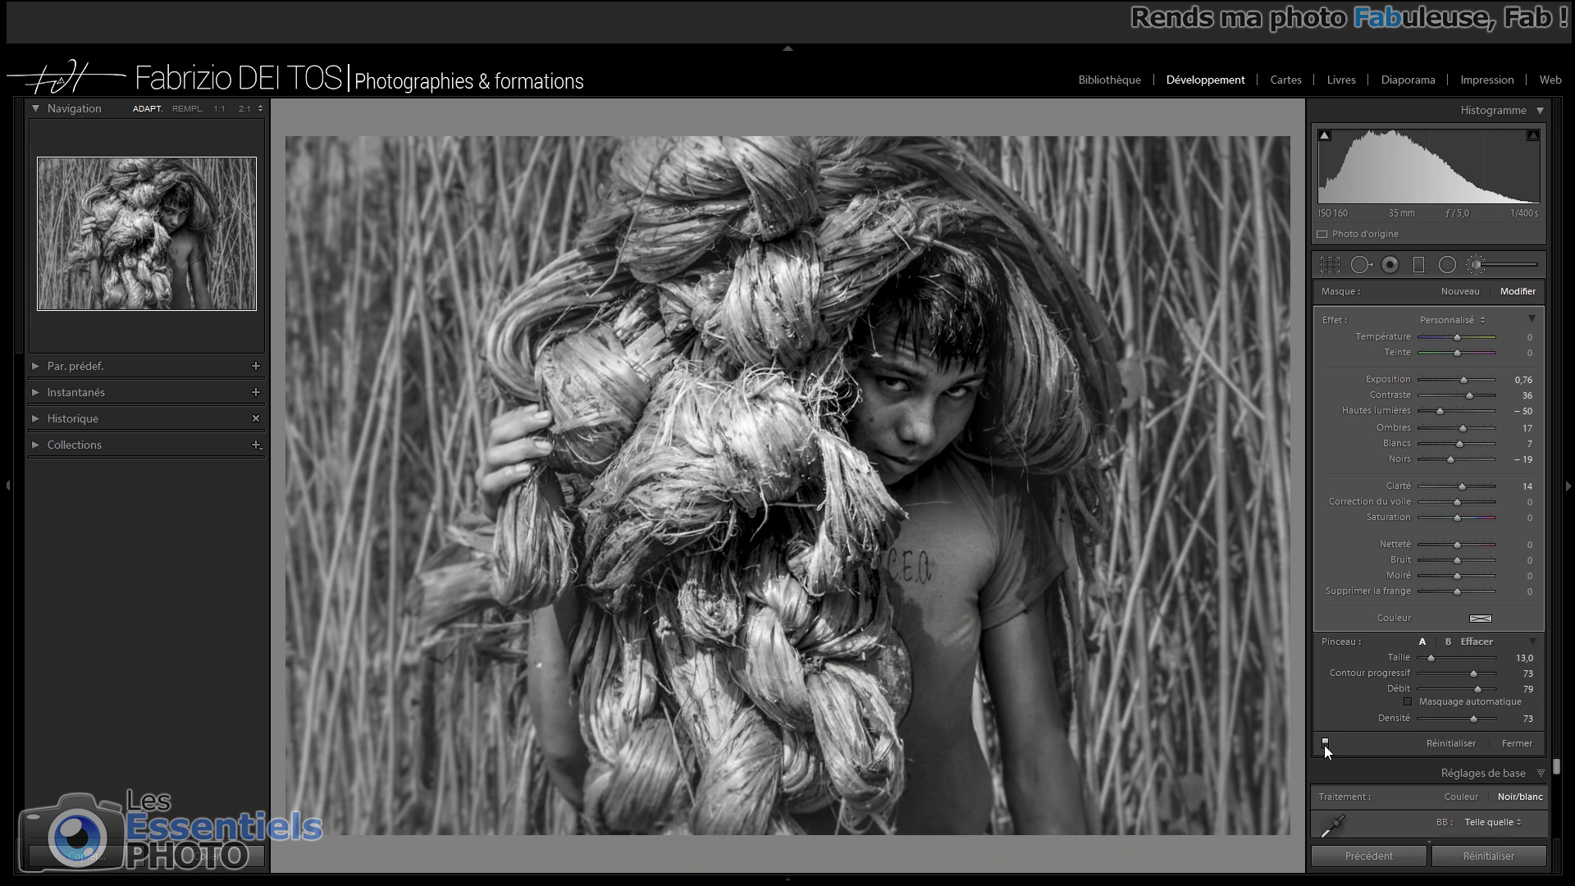
click(1476, 264)
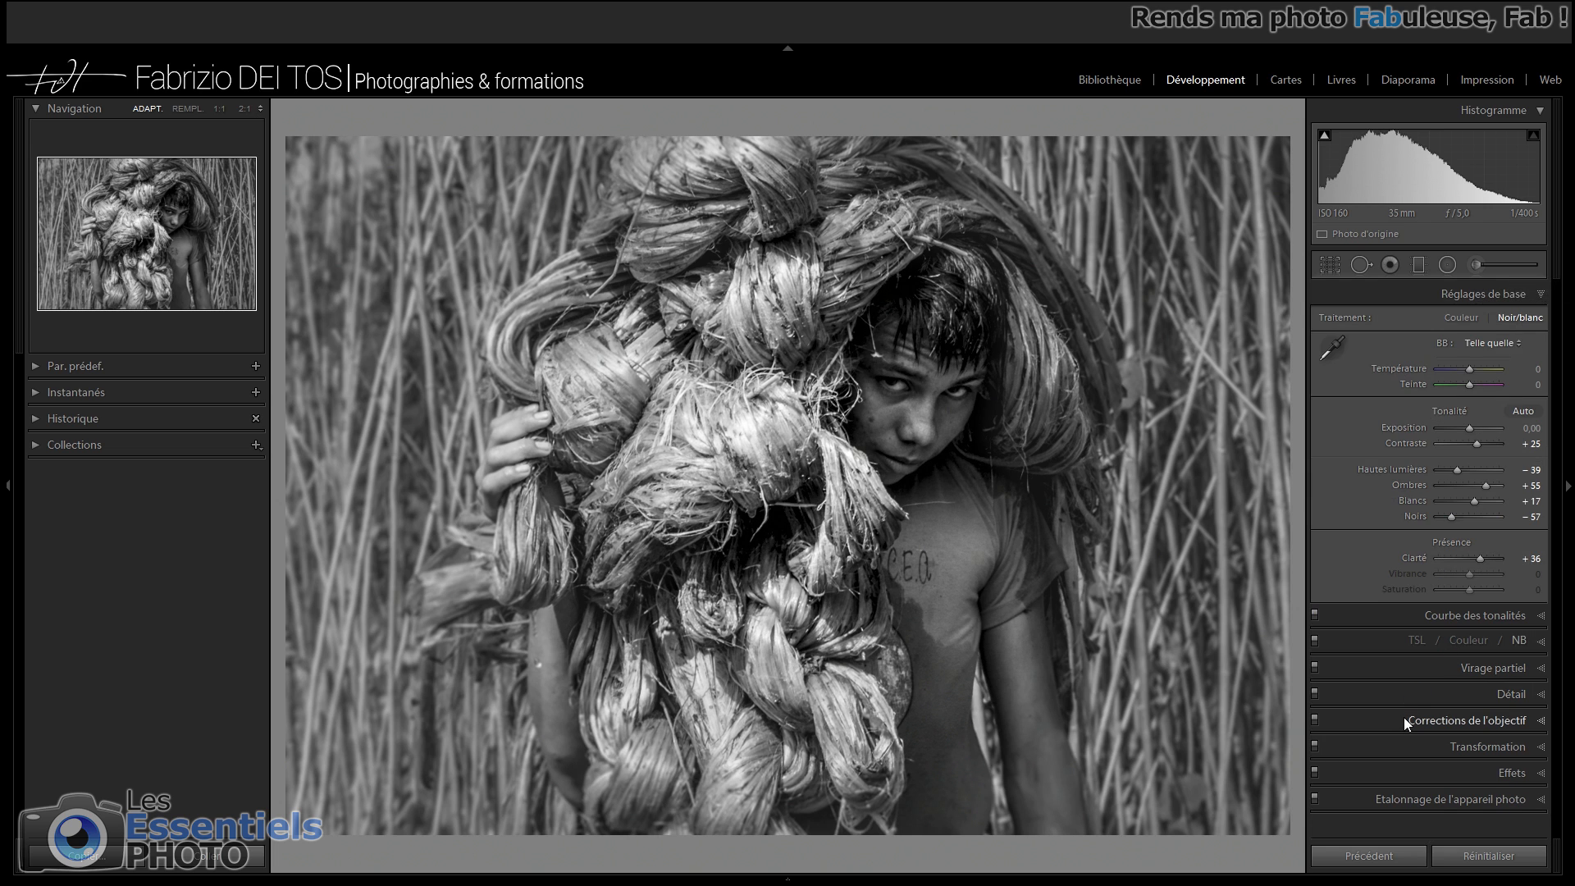
Step: Add a post-crop vignette with Gain −29, Arrondi +12 and Contour progressif 63 and compare the result with the original photo
click(1404, 771)
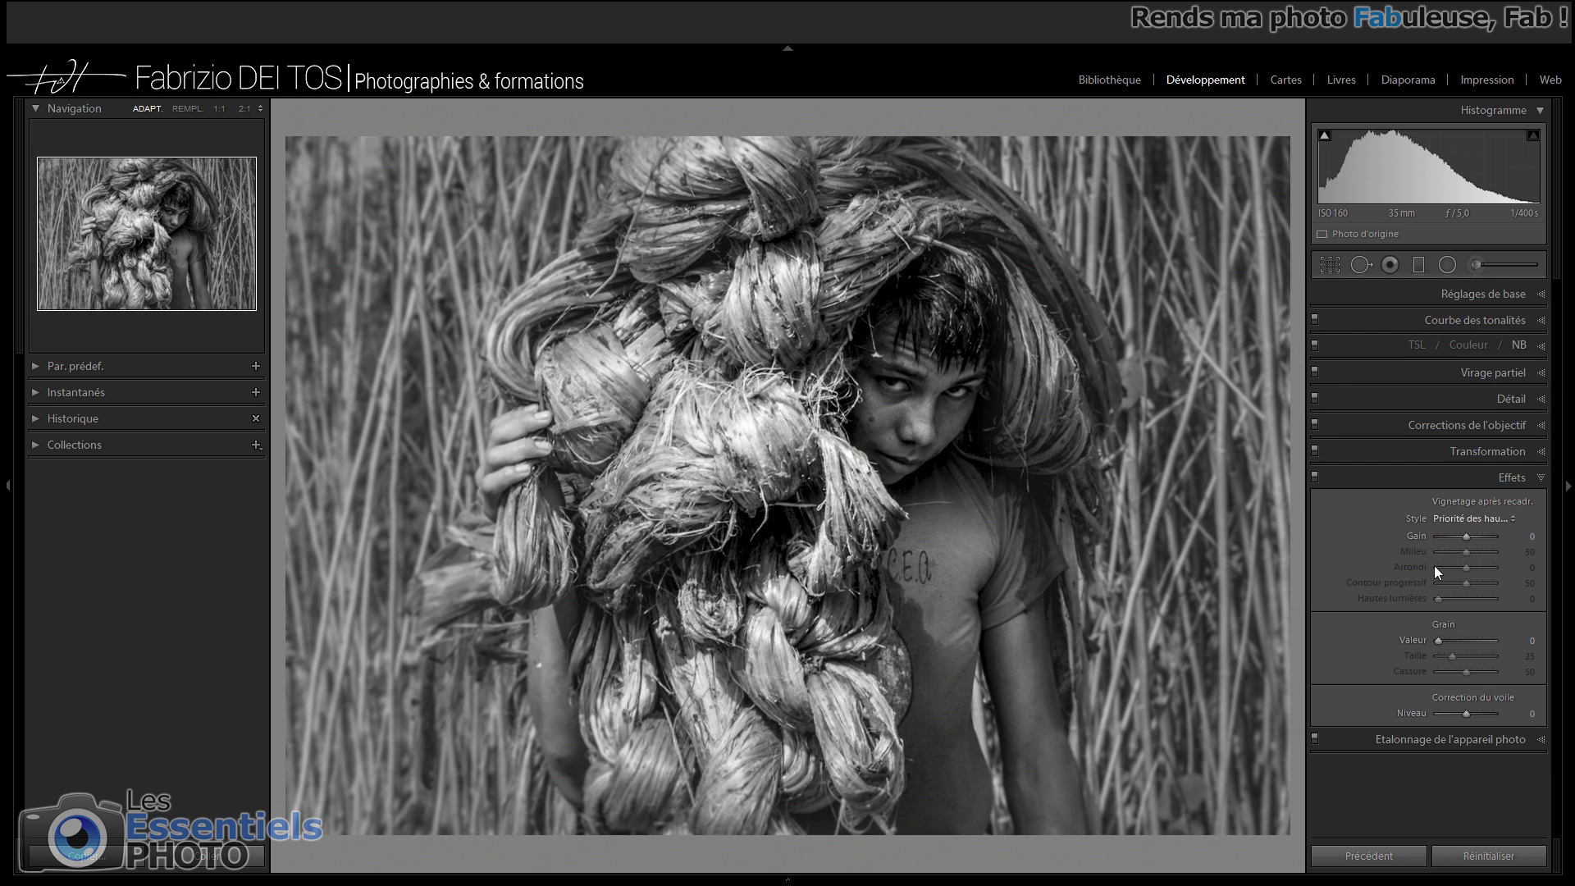
mouse_move(1464, 533)
mouse_down()
mouse_move(1478, 583)
mouse_move(1456, 536)
mouse_up()
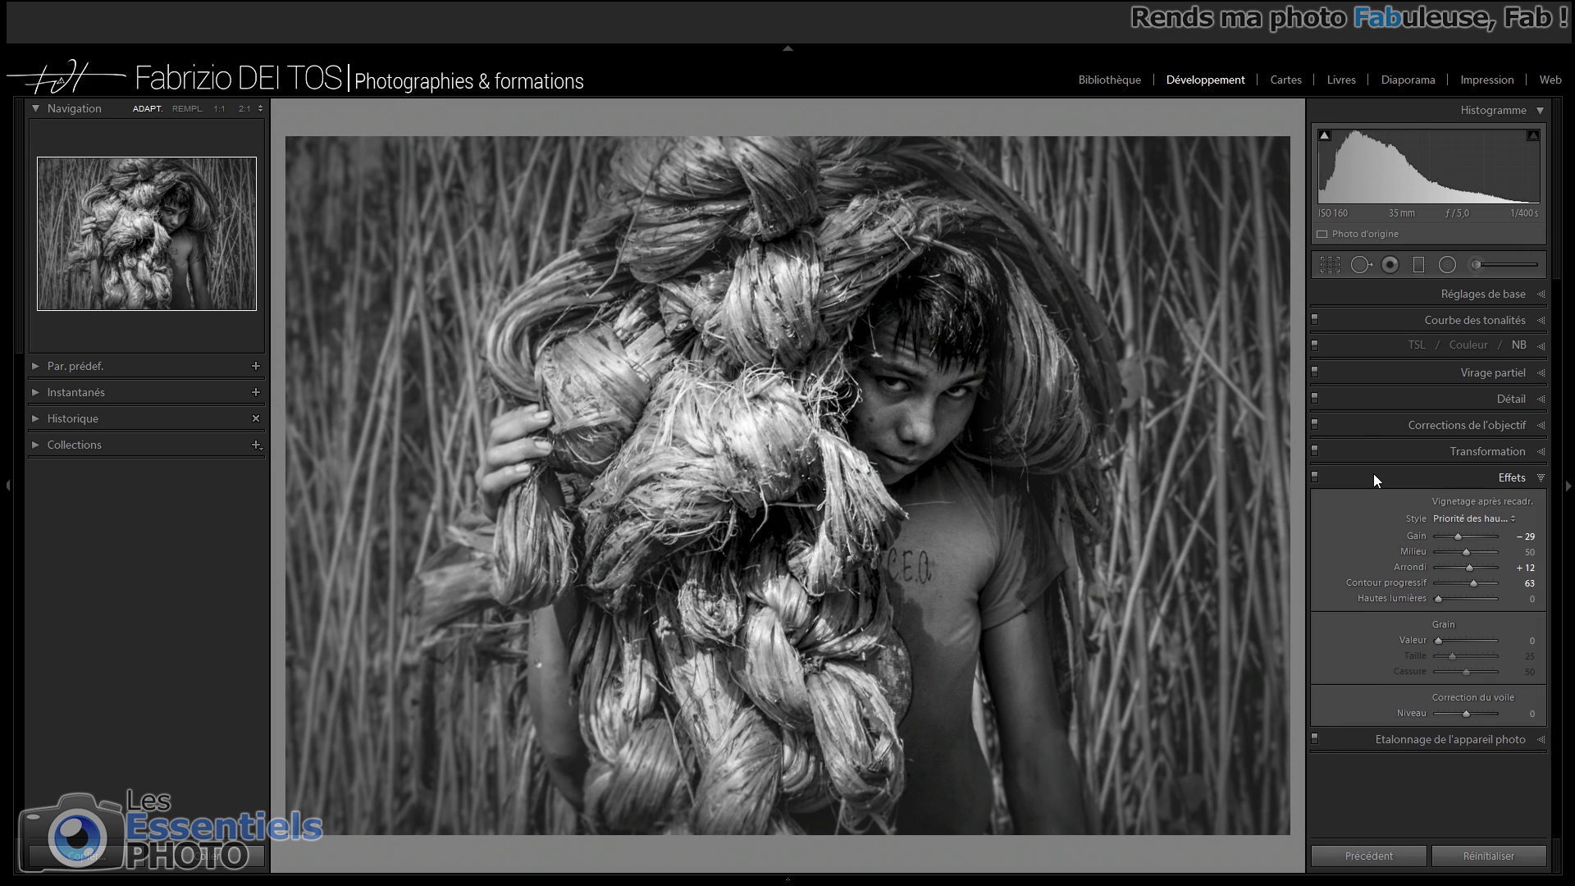
key(backslash)
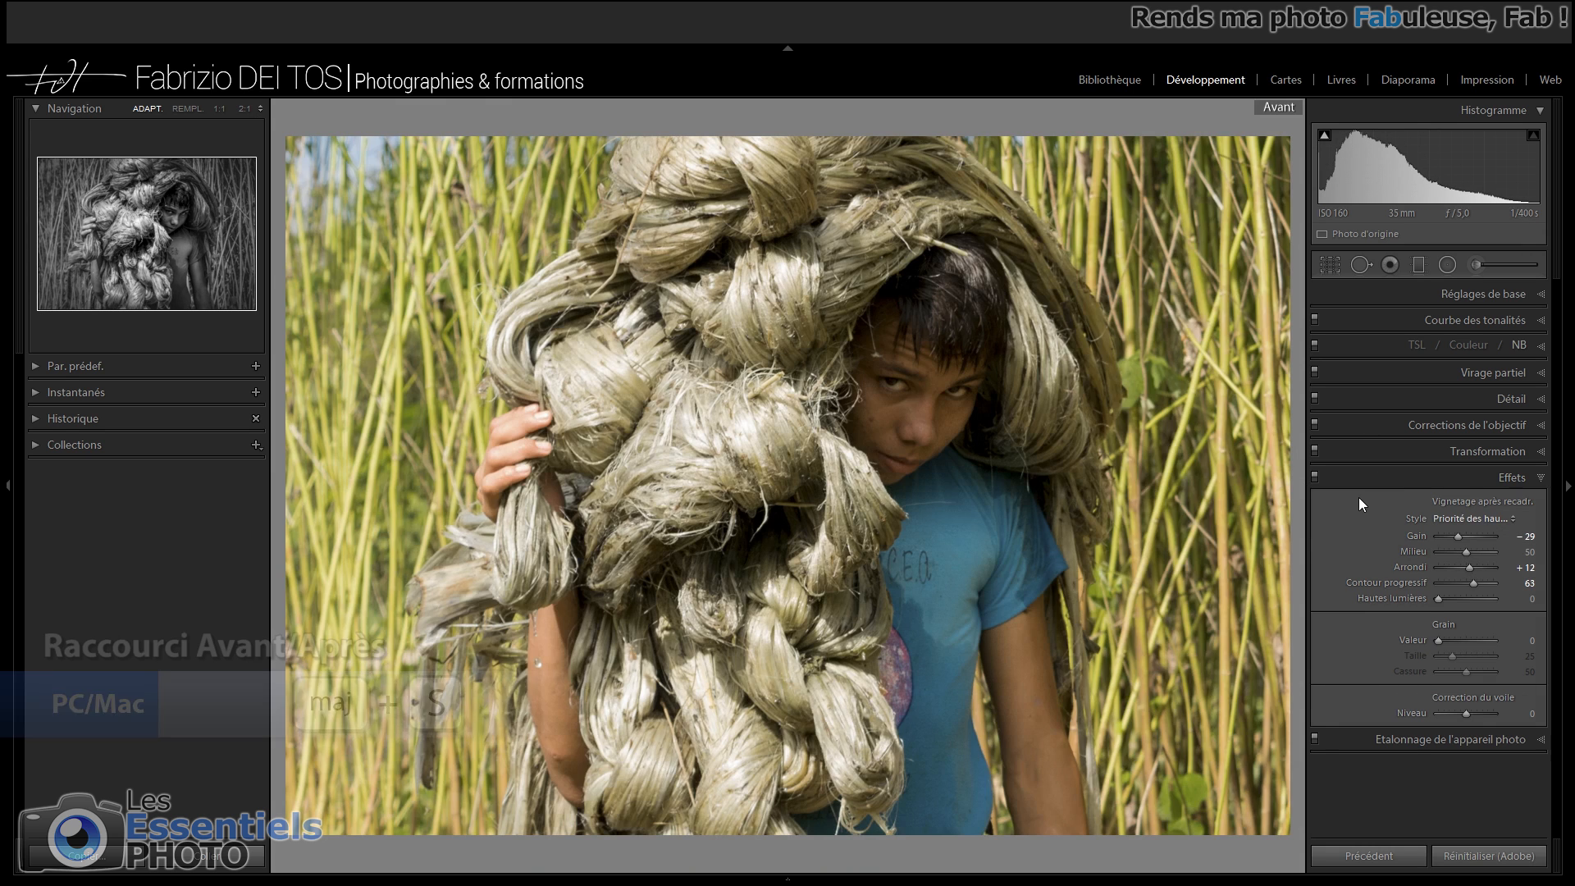
key(backslash)
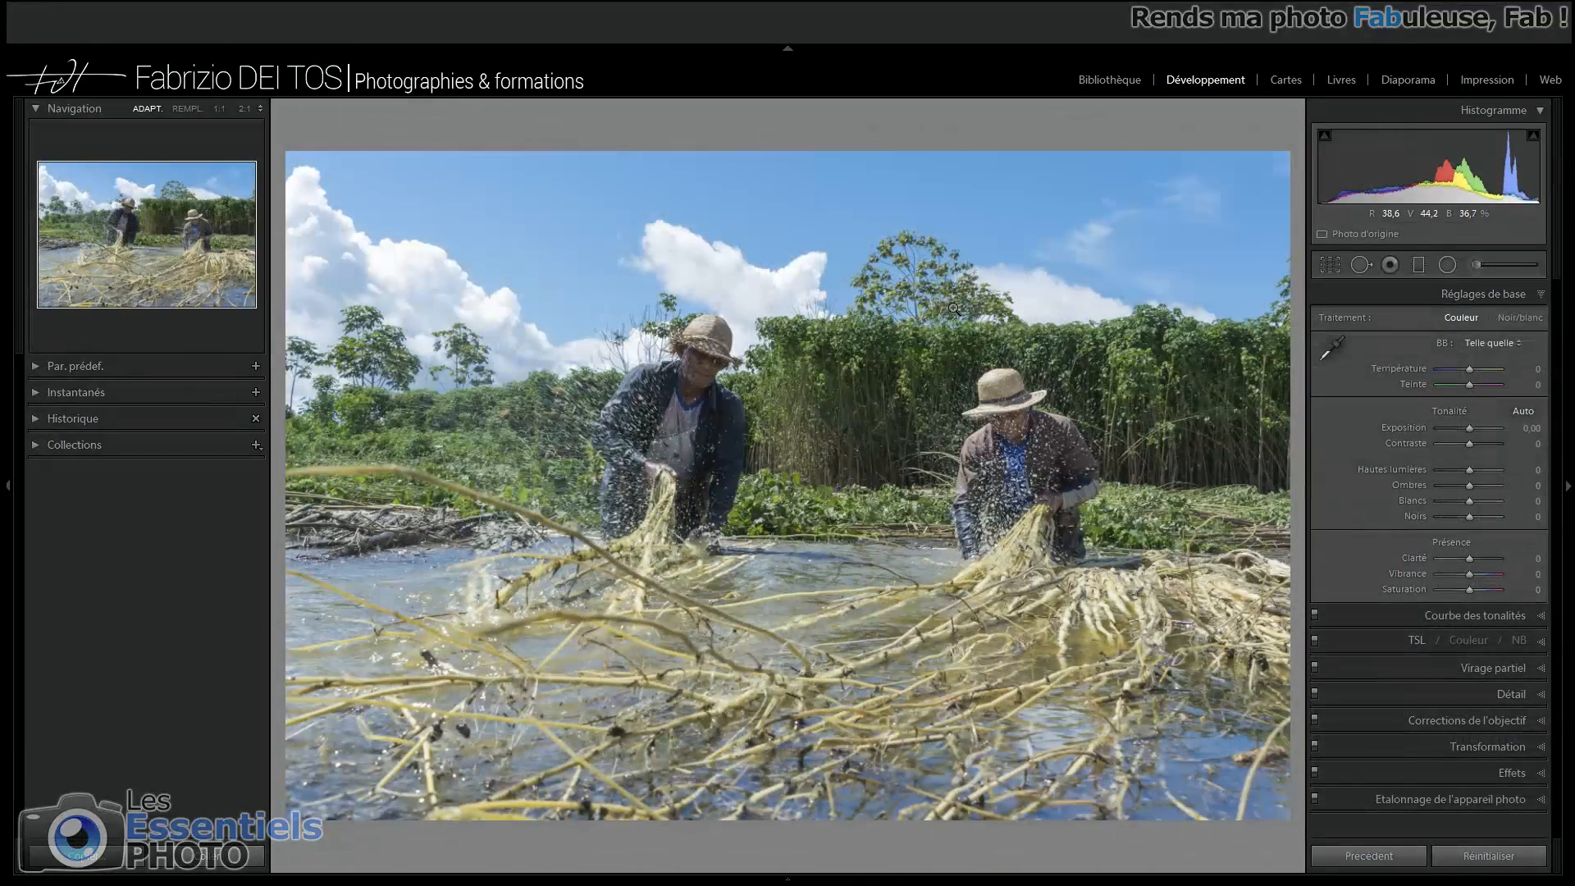
Step: Crop the photo of the two workers to a wider custom format, trimming its top, bottom and left edges
click(1332, 265)
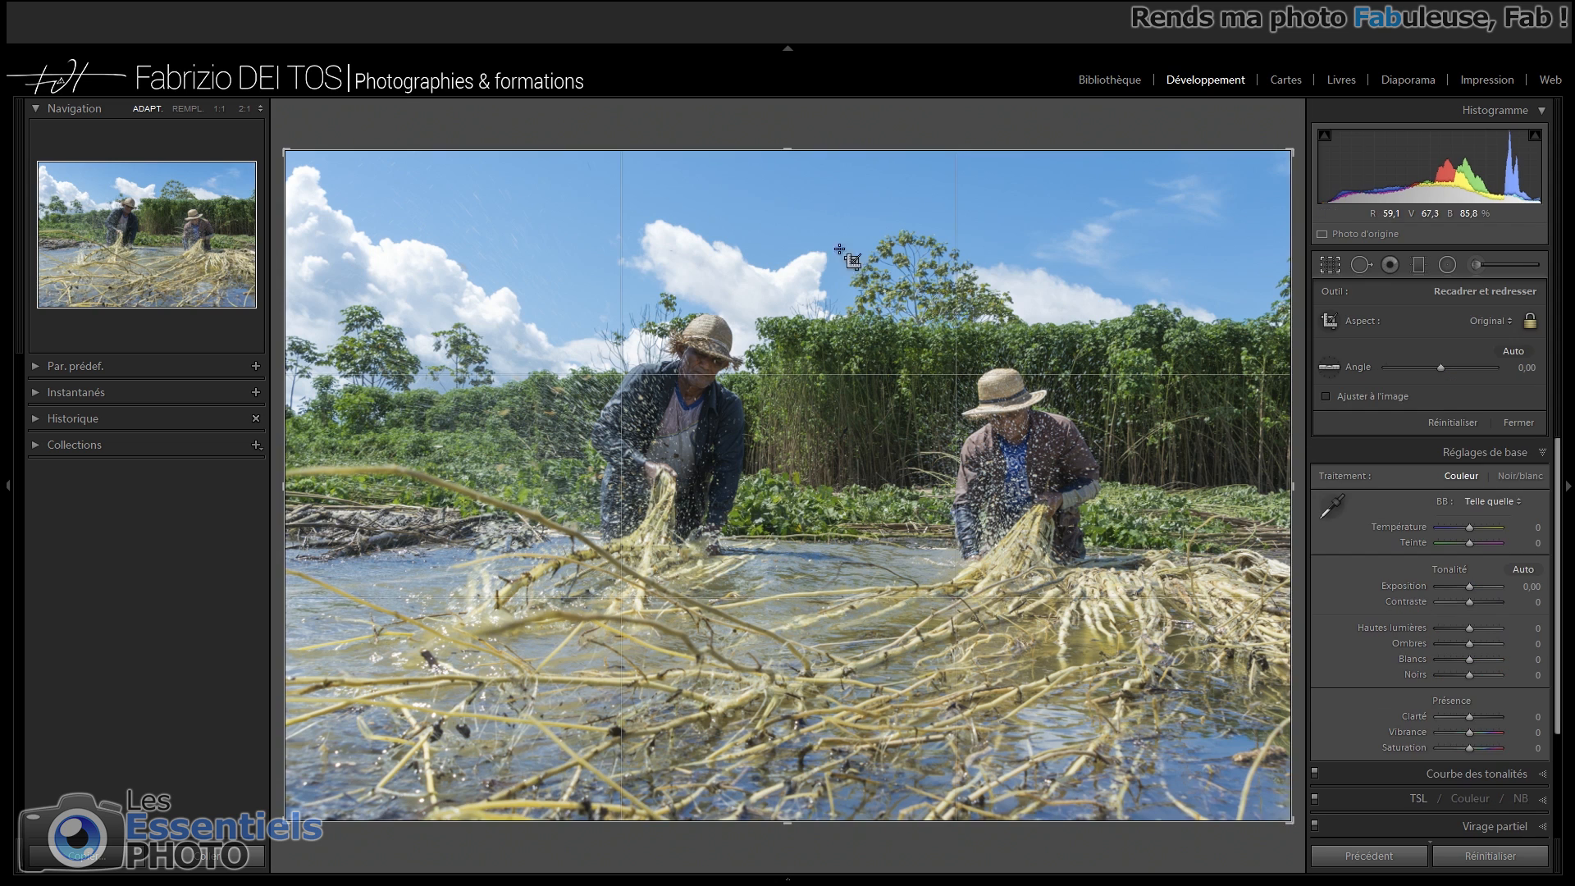
drag(787, 150, 787, 184)
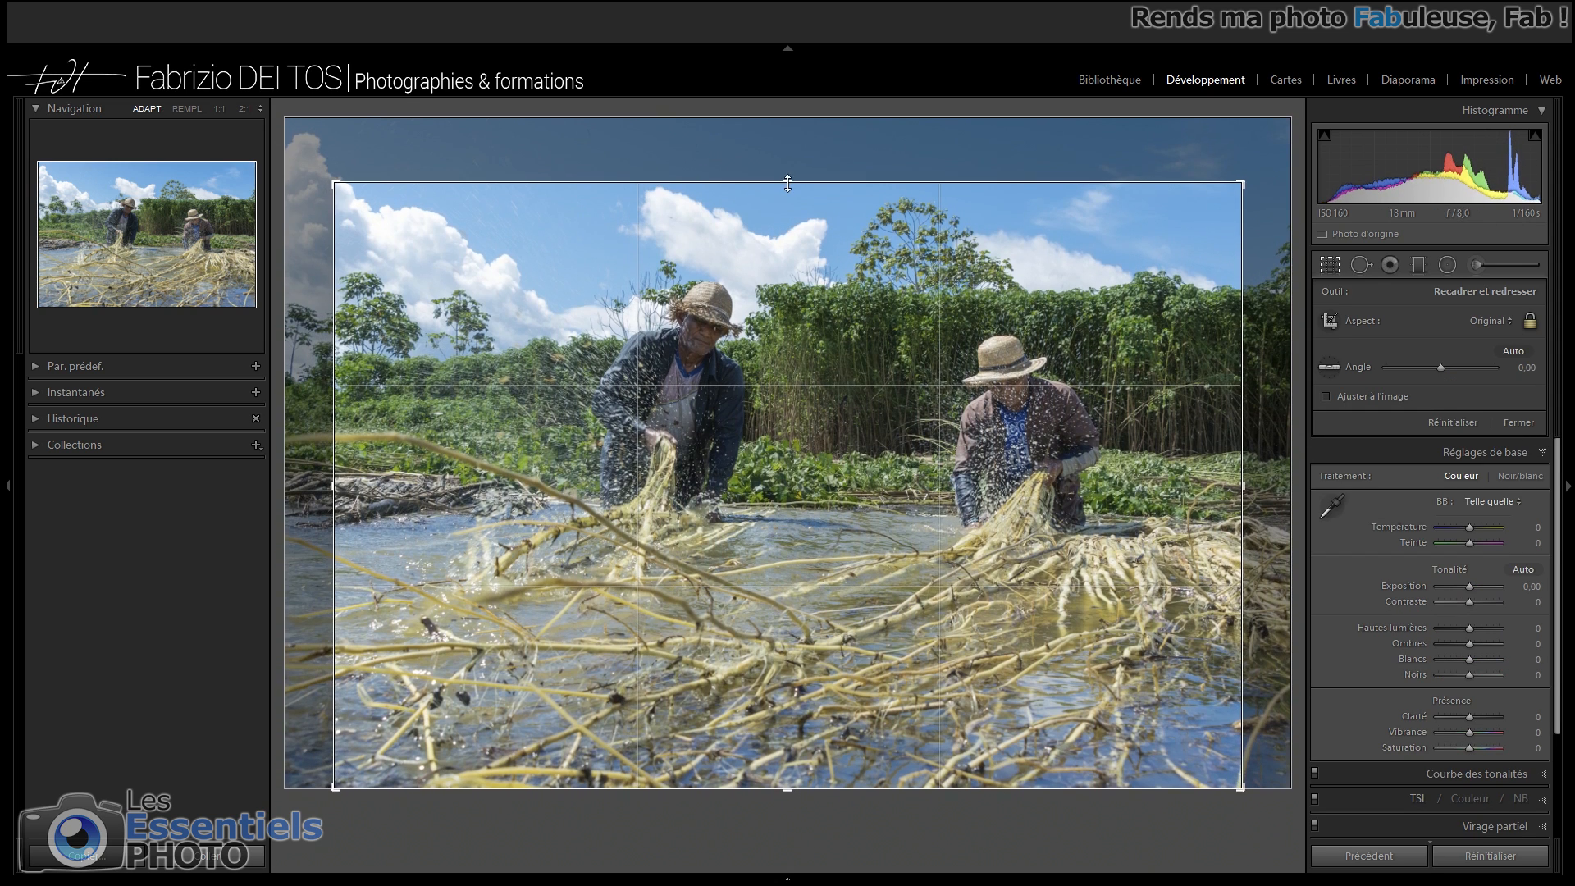
click(1248, 490)
drag(1242, 486, 1271, 486)
drag(310, 481, 302, 482)
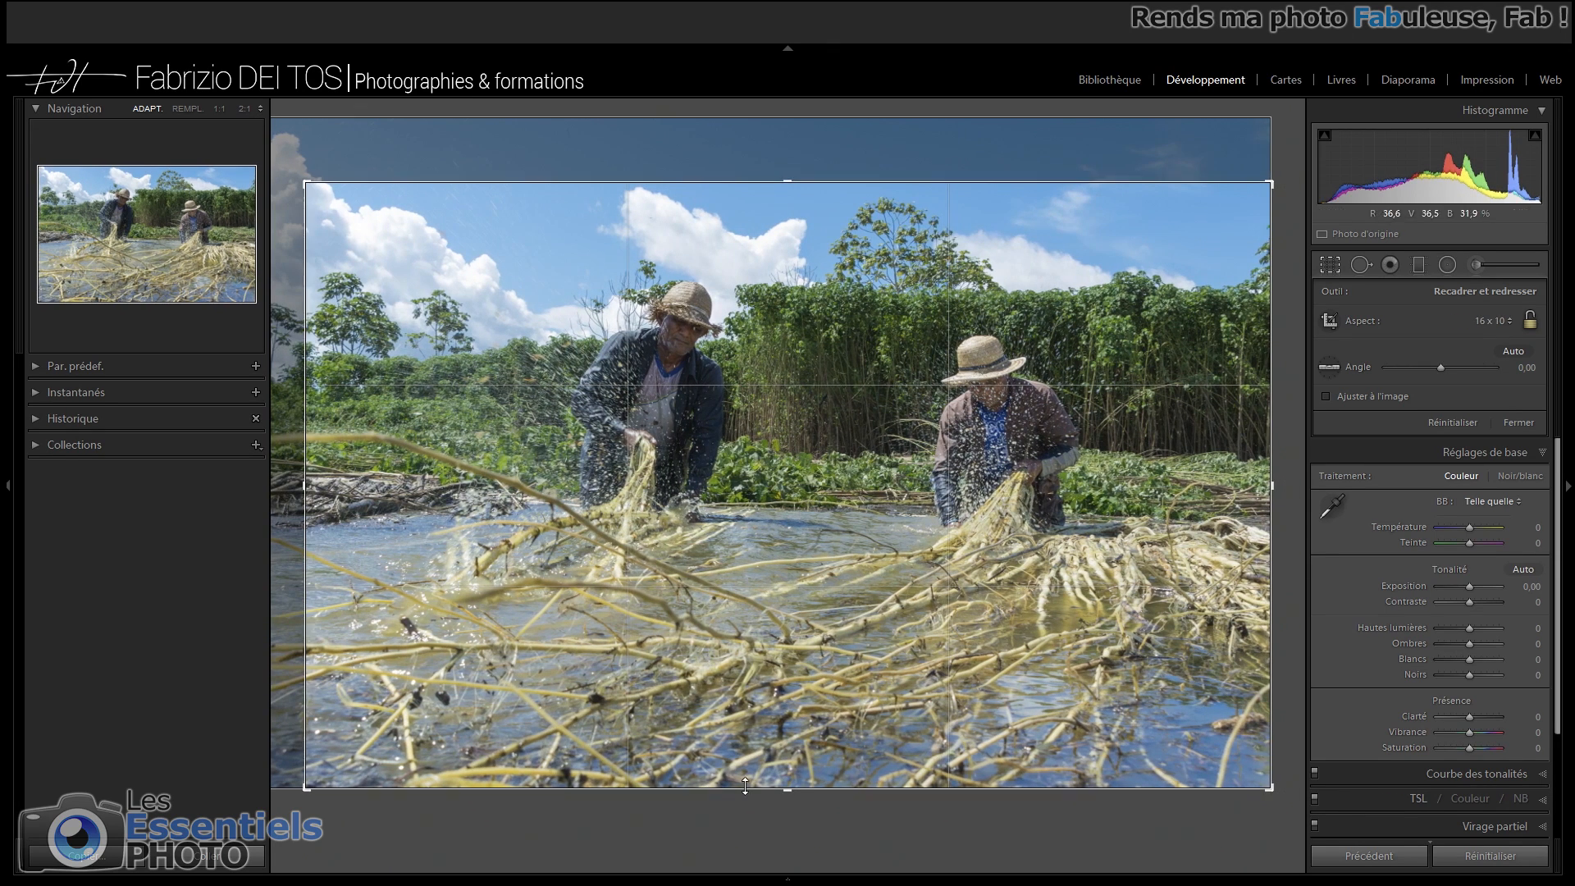
drag(786, 788, 786, 773)
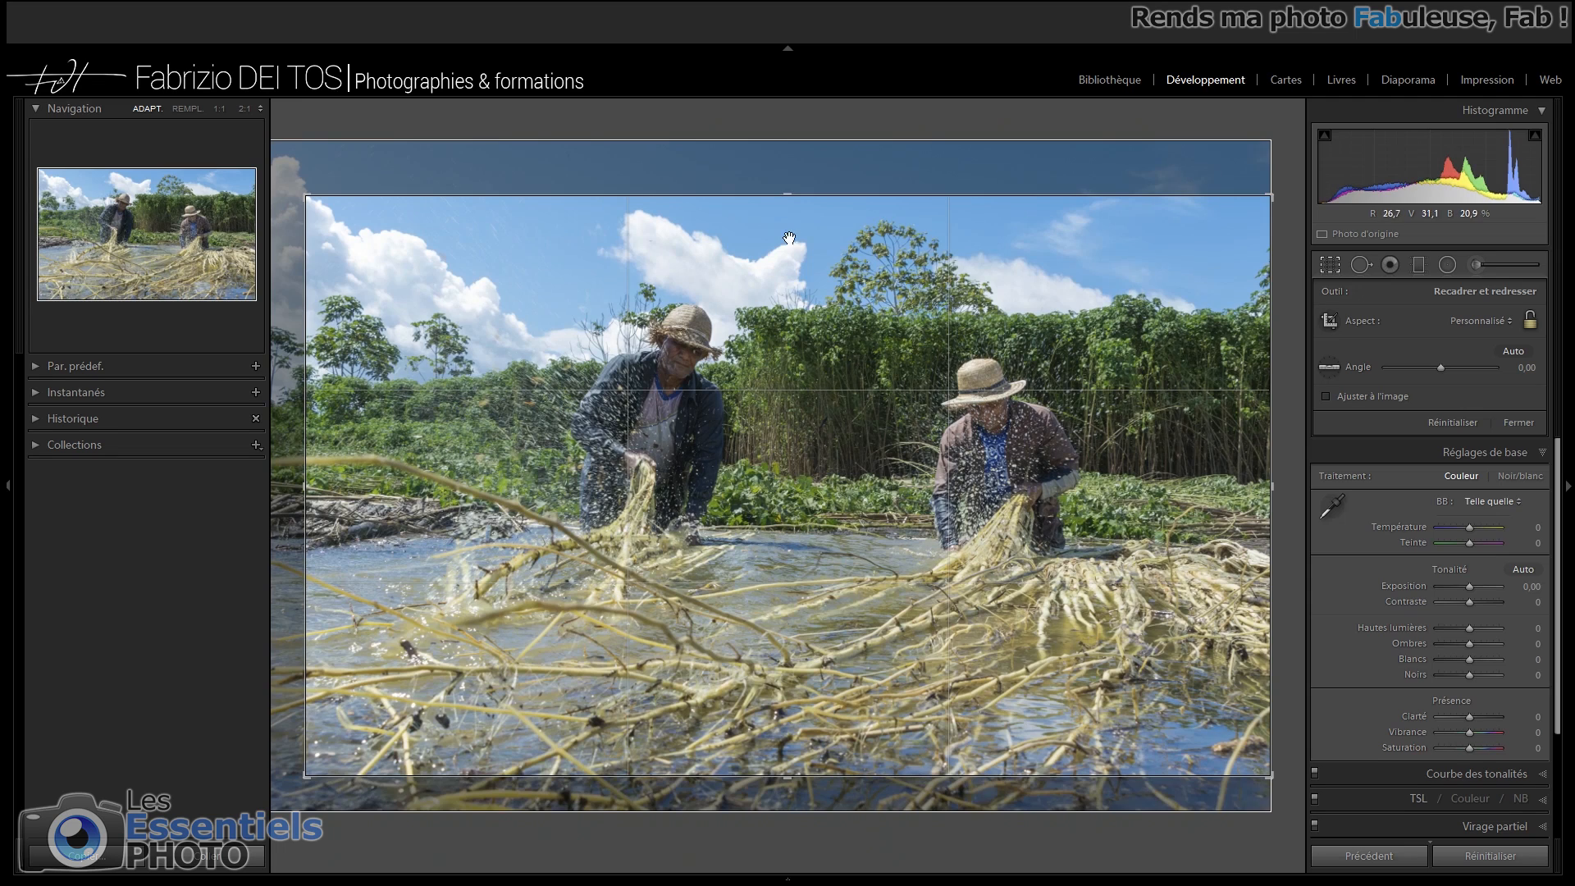
drag(792, 198, 792, 197)
click(1330, 267)
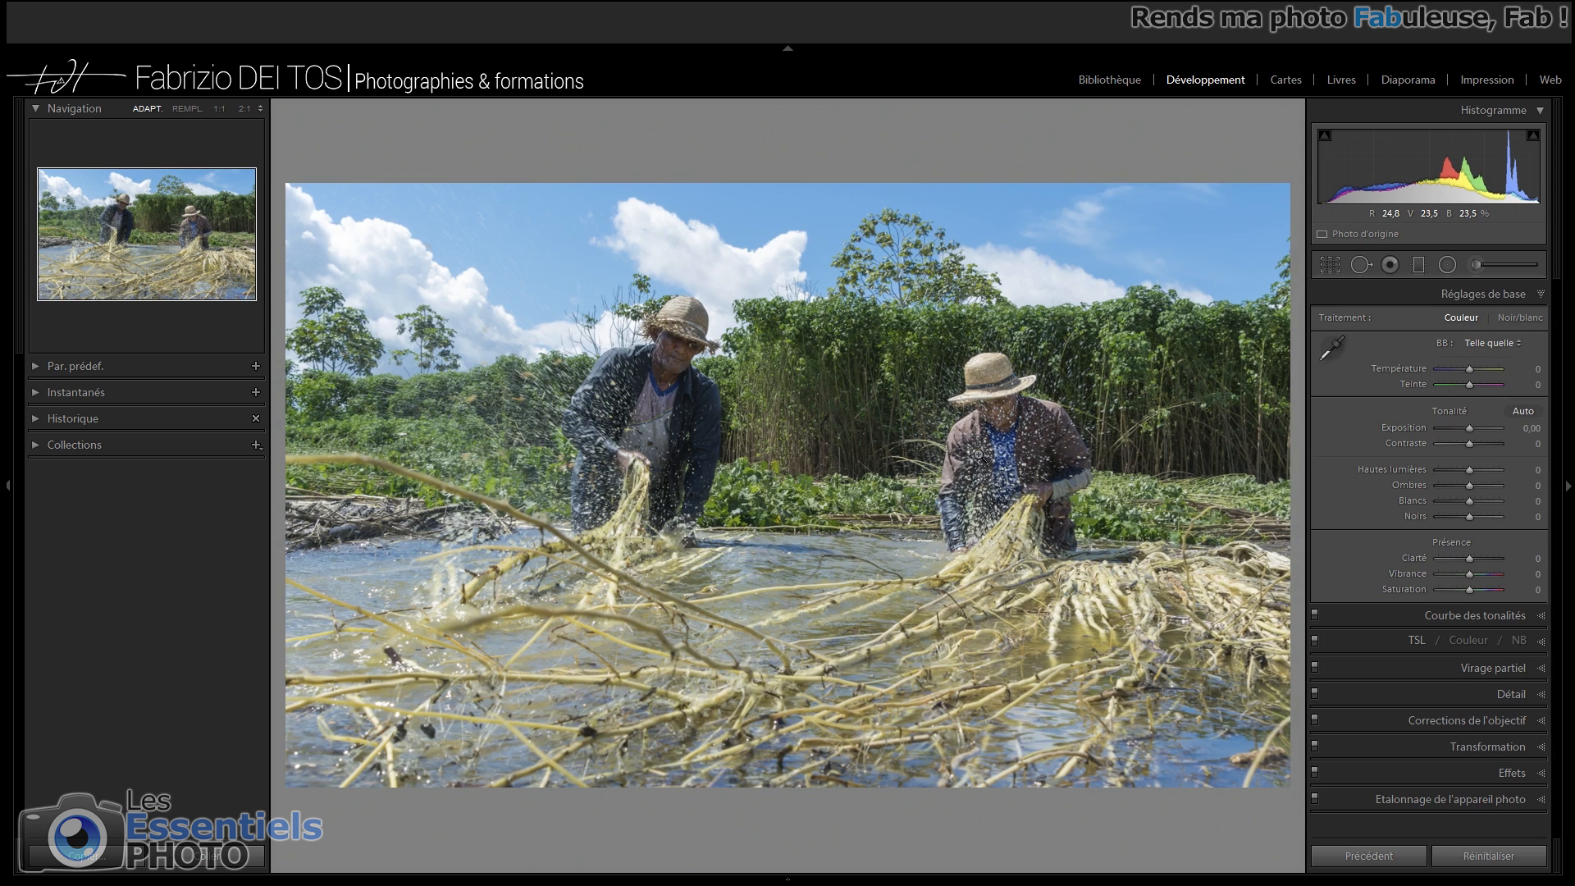
Step: Set the workers photo's Hautes lumières to −57, Ombres to +49, Blancs to +23 and Noirs to −52
click(1450, 470)
click(1481, 486)
drag(1482, 485, 1477, 503)
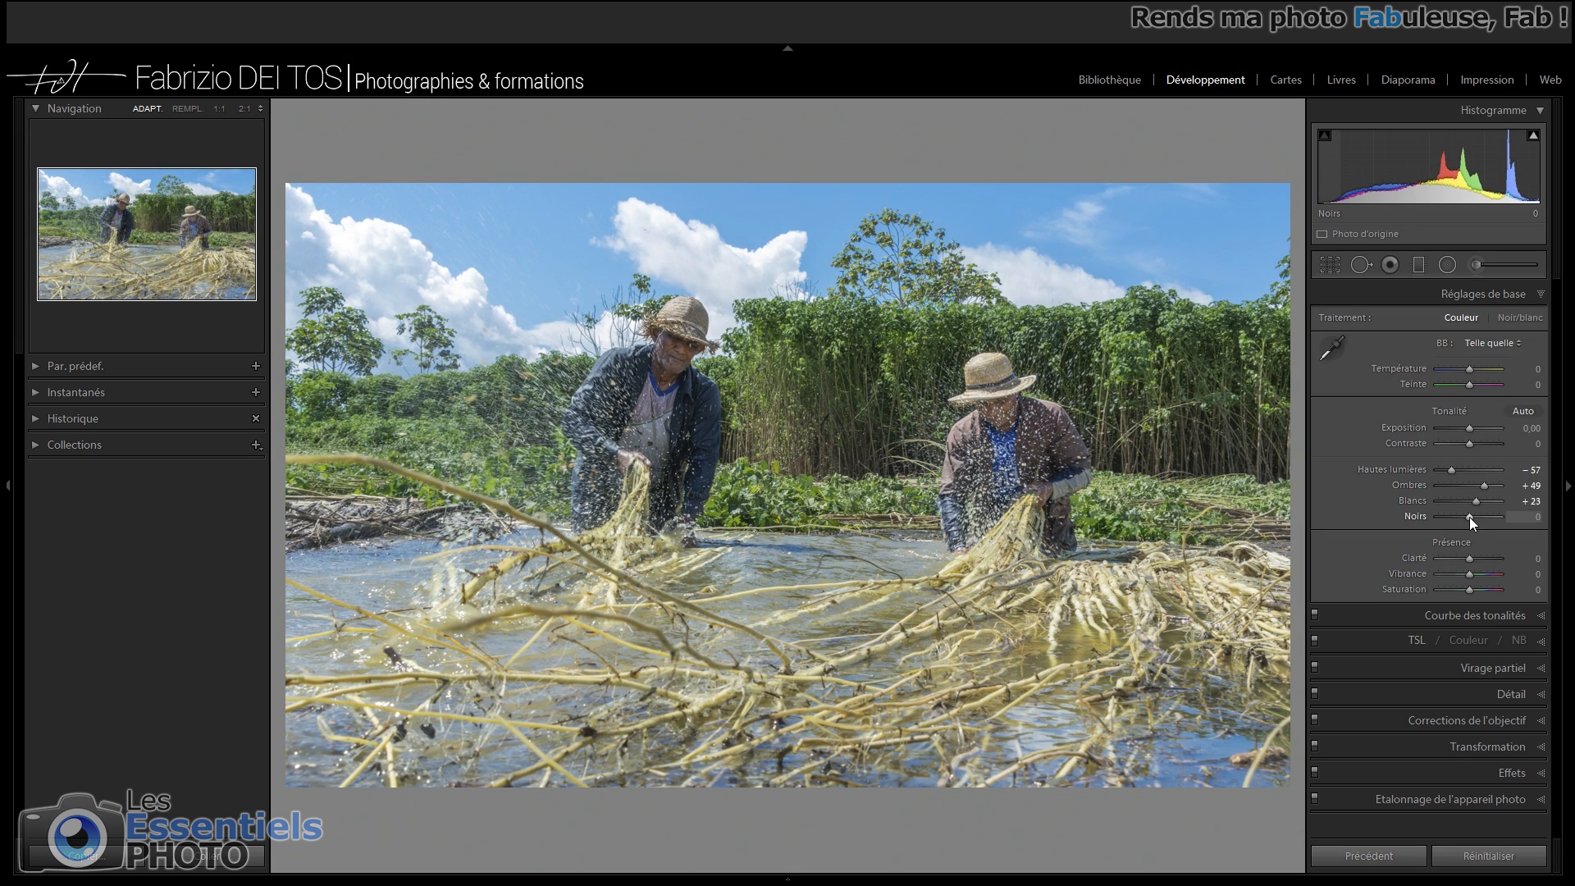
drag(1469, 516, 1453, 519)
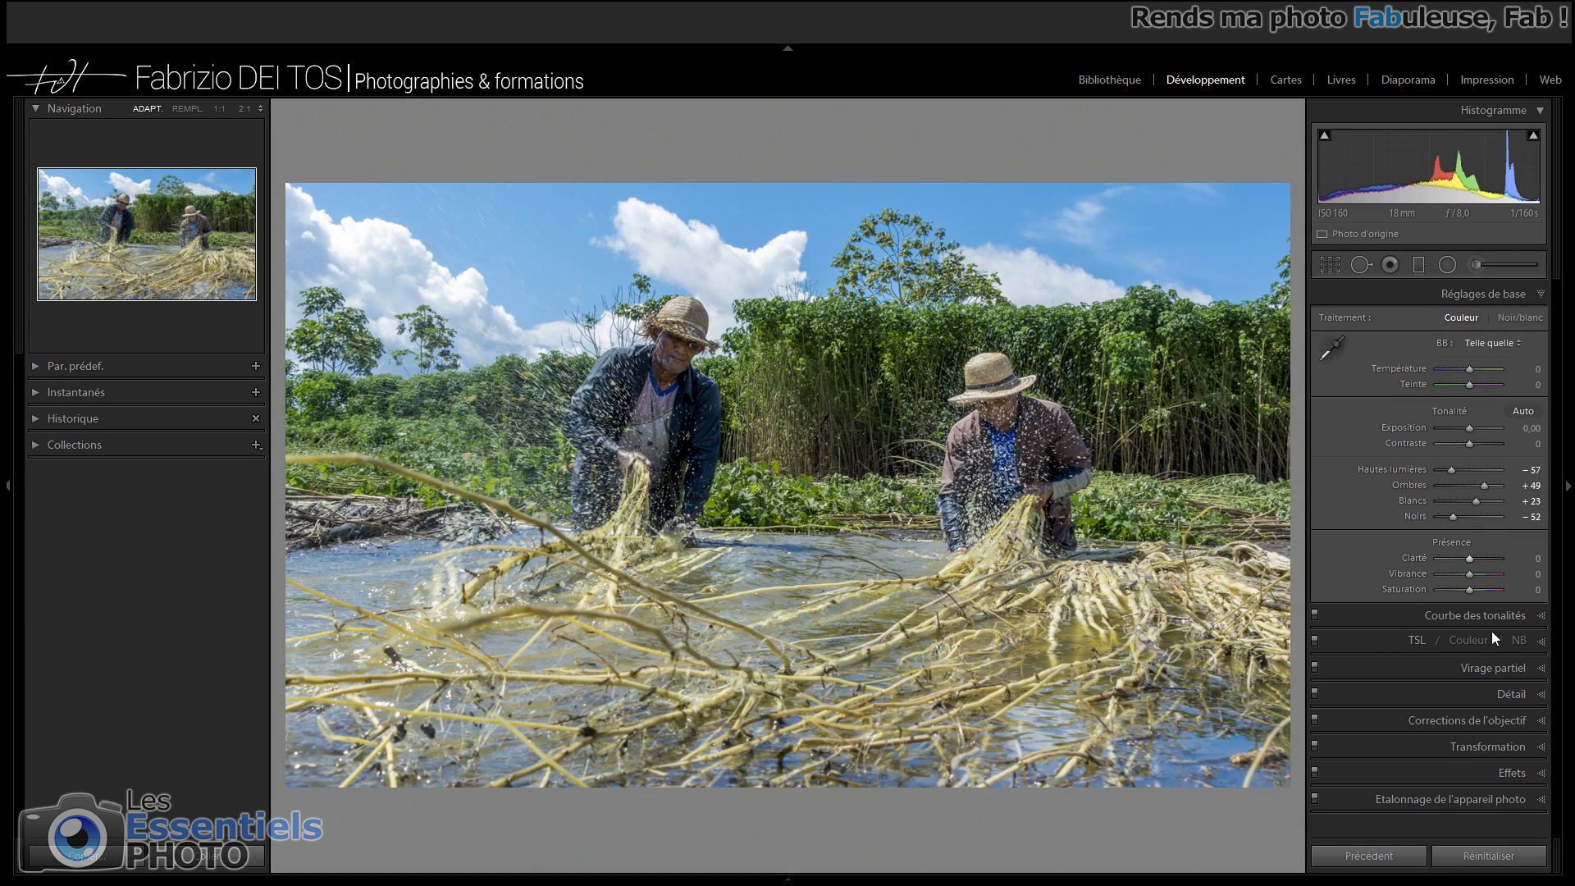
Step: Convert the workers photo to black and white and set its Clarté to +47
click(1519, 640)
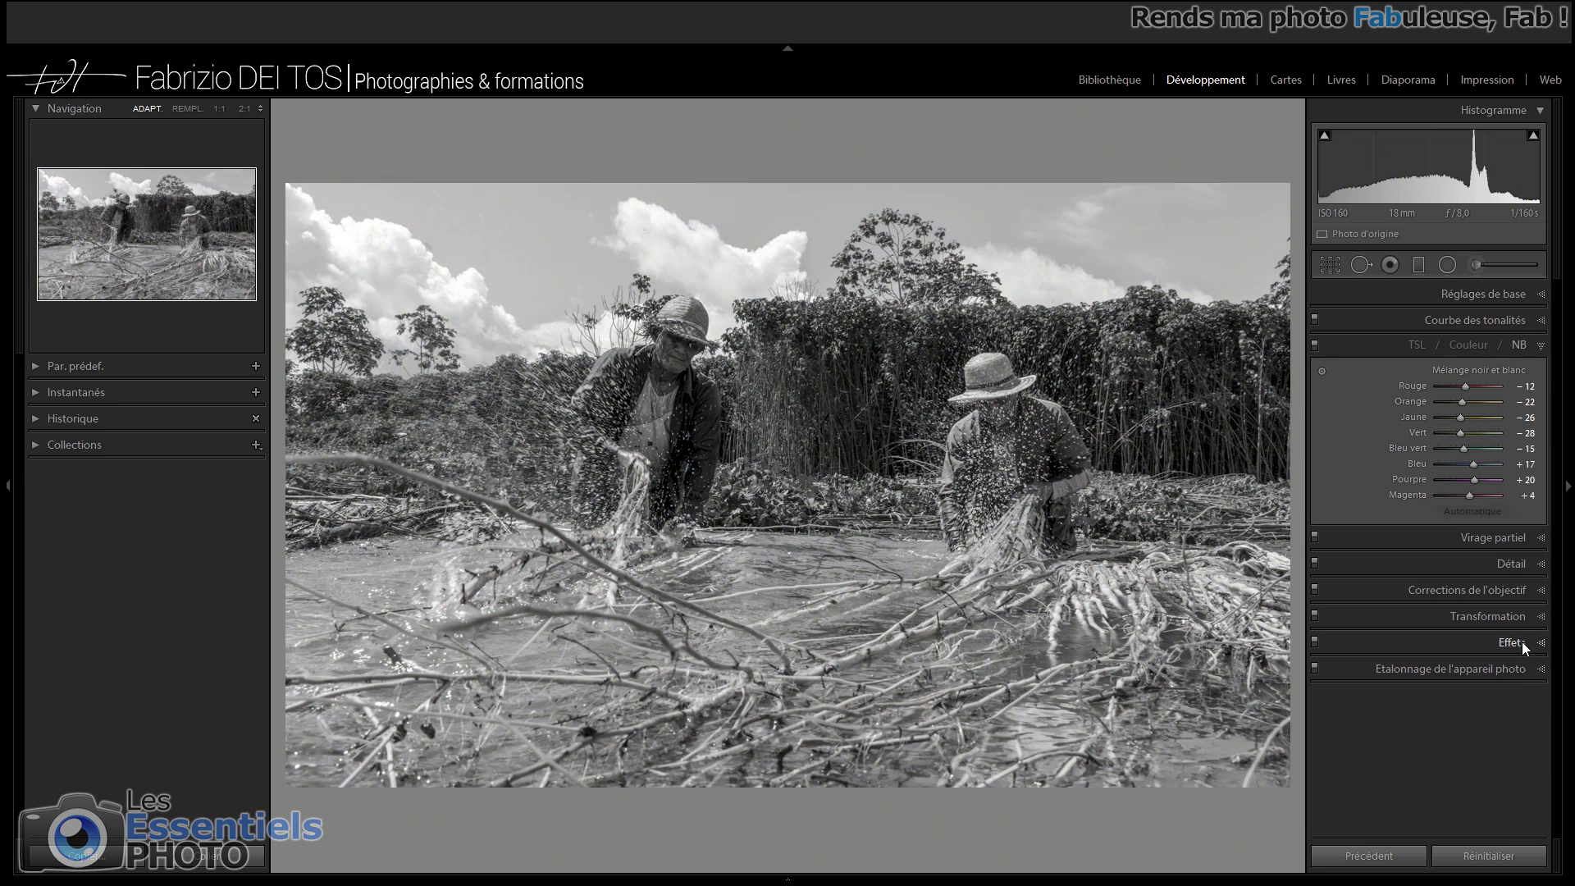
click(1433, 295)
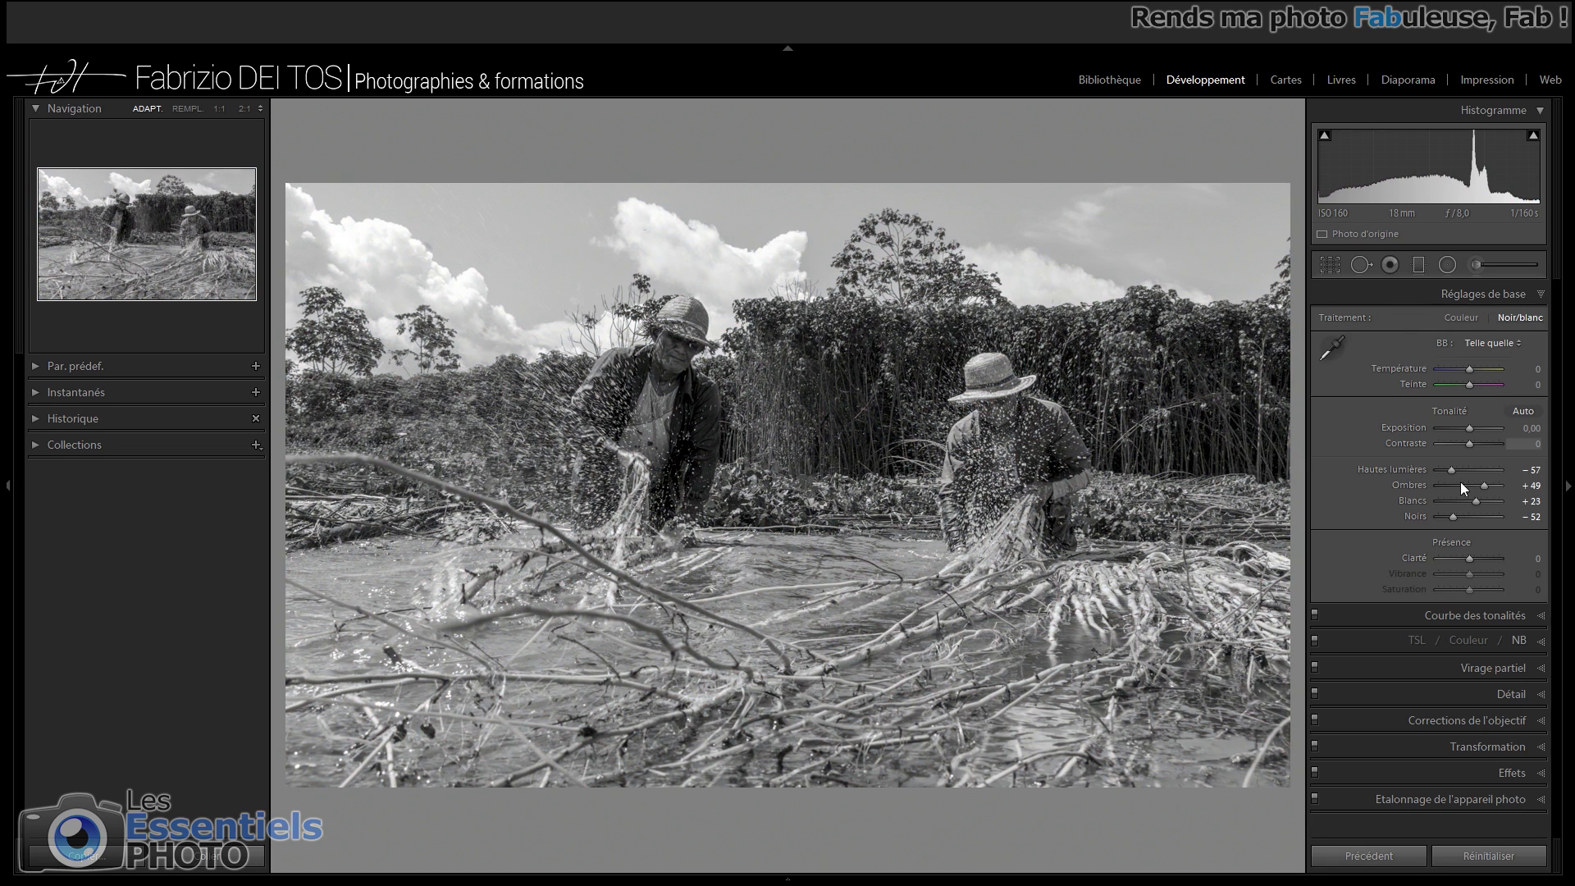
drag(1470, 556, 1484, 561)
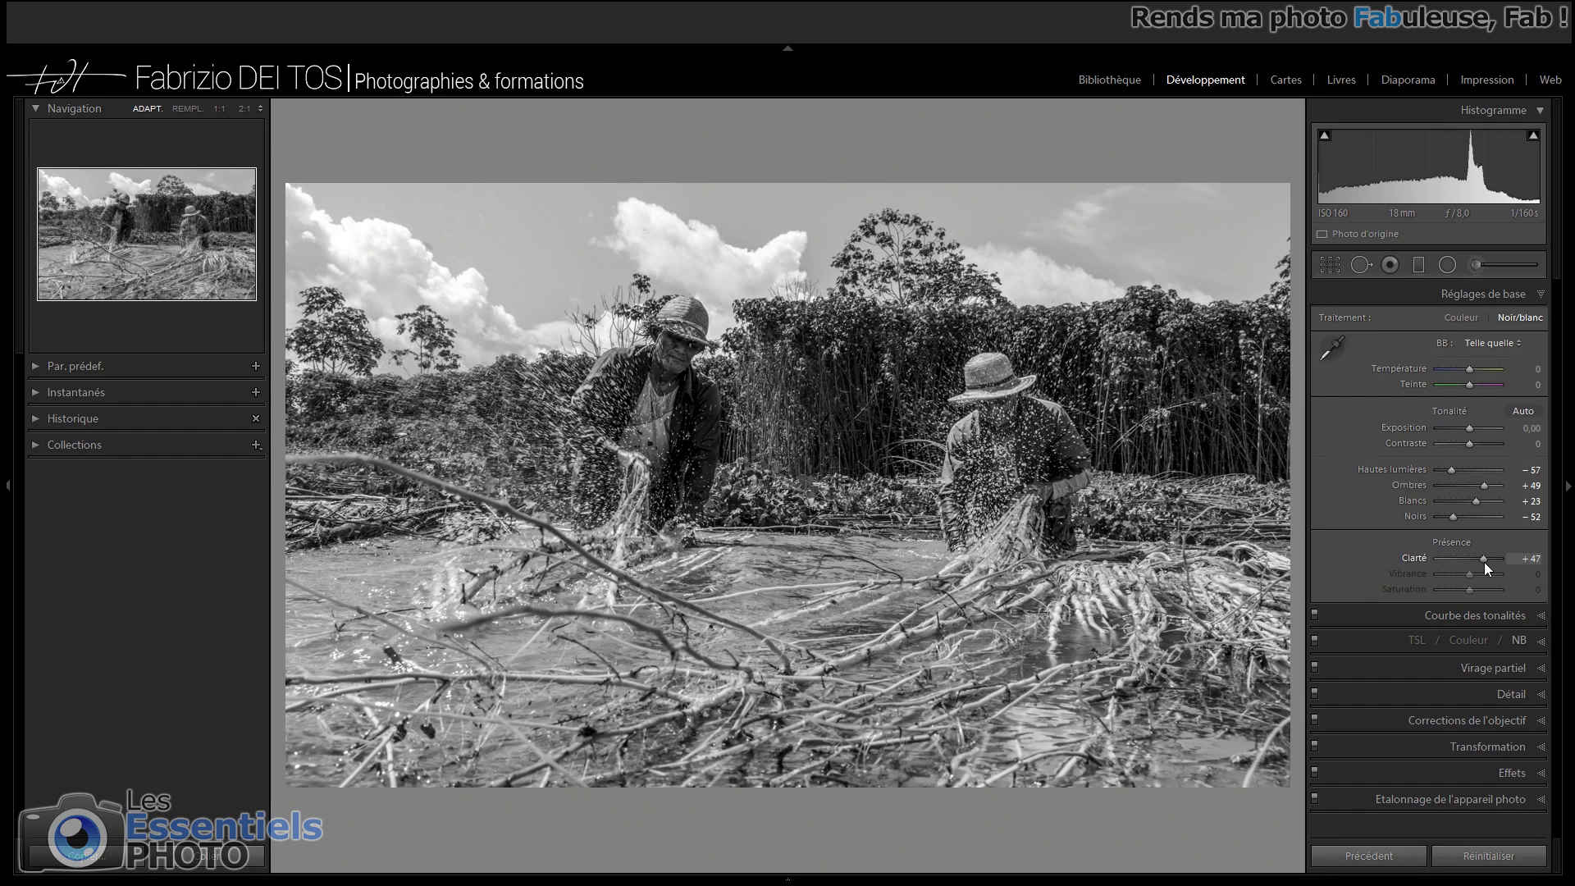
Step: In the black-and-white mix, darken the sky to Bleu −58 and brighten the vegetation to Vert +44 and Bleu vert +7
click(1388, 294)
click(1366, 345)
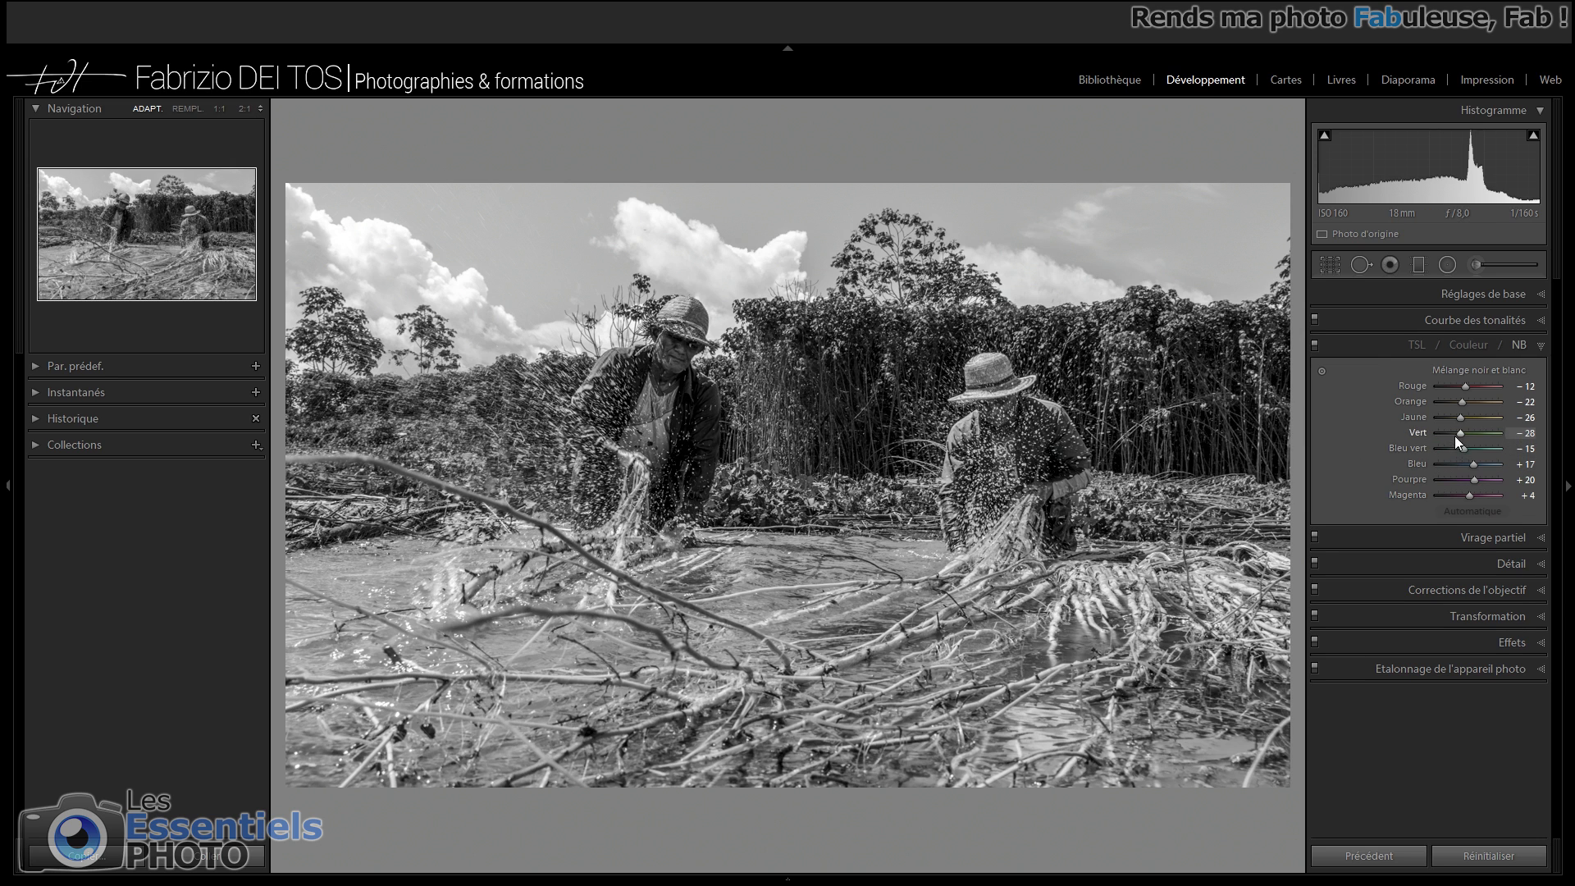
click(1321, 370)
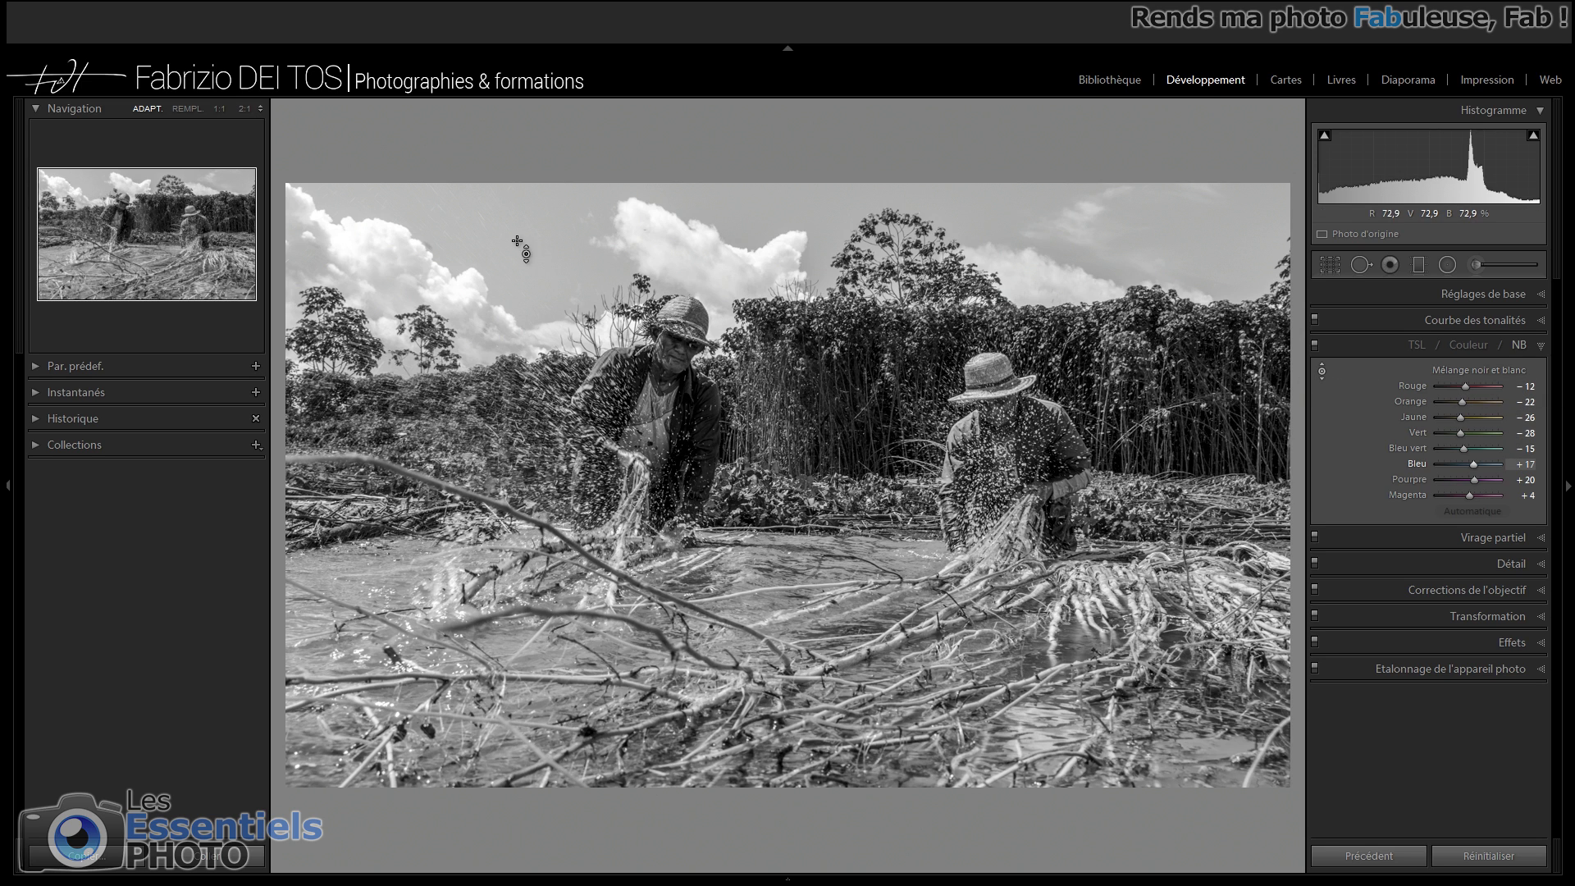
drag(529, 238, 529, 304)
drag(525, 244, 525, 241)
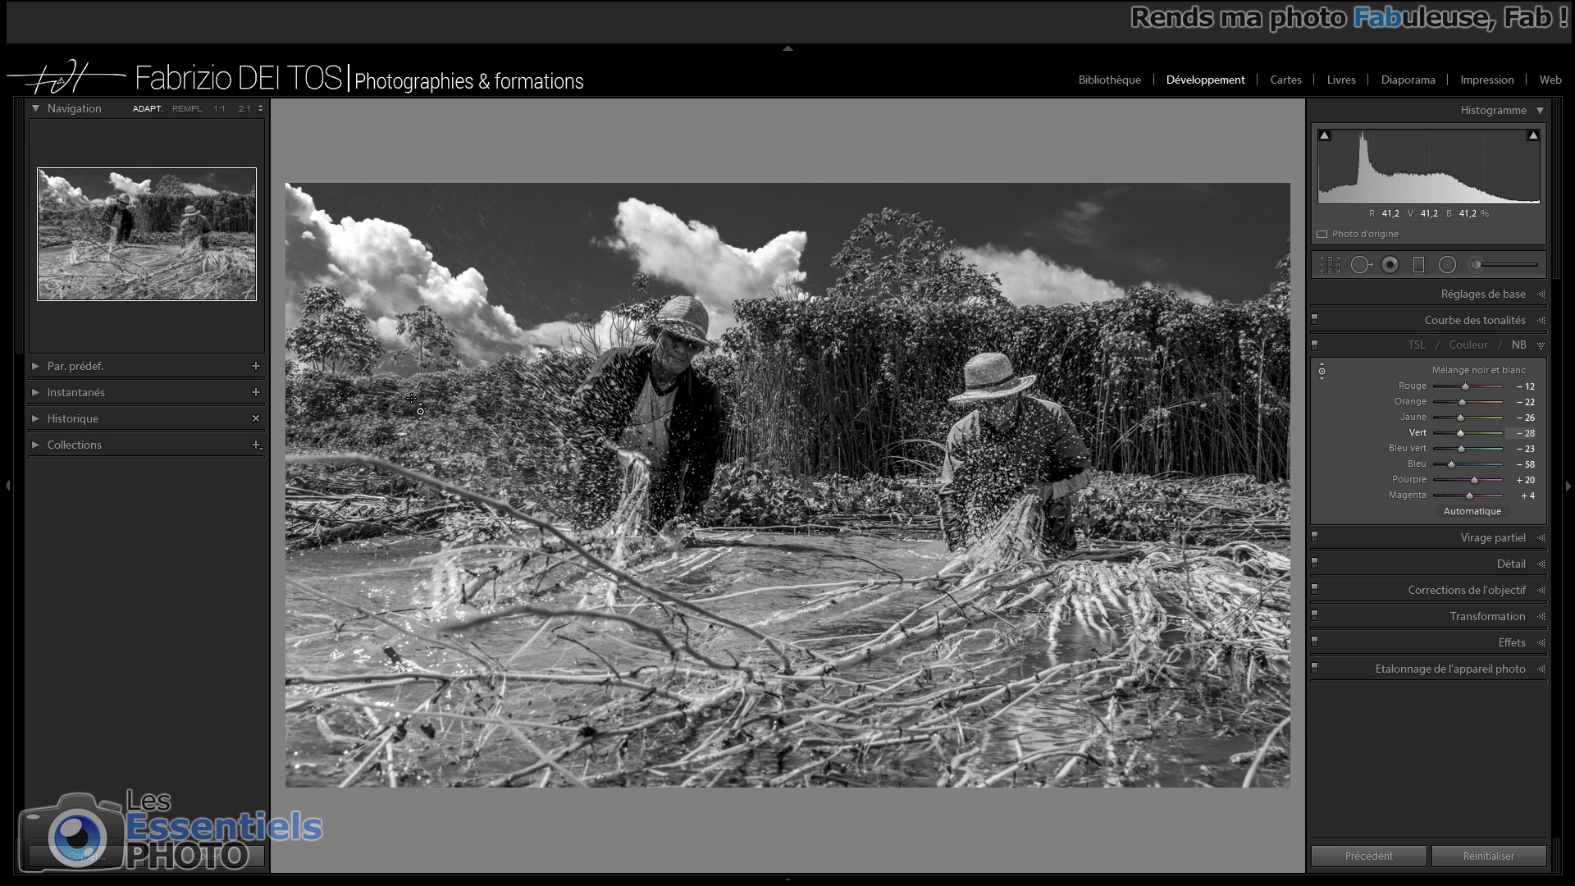
drag(411, 399, 411, 342)
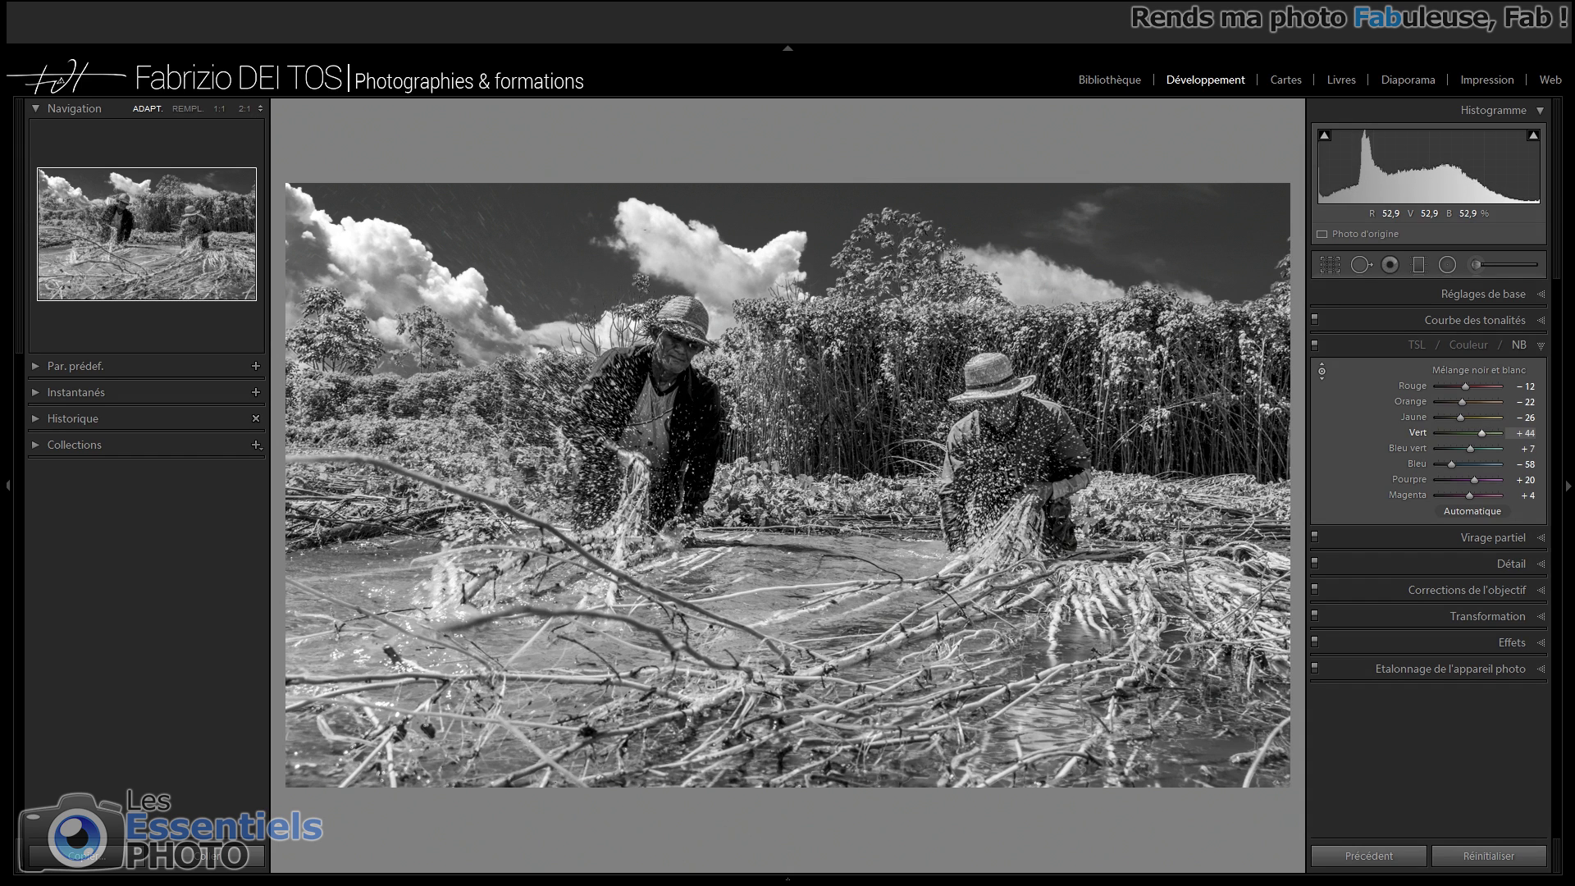
click(1351, 343)
Step: Add a graduated filter descending over the sky with Exposition −1,52, Hautes lumières 24 and Blancs 33, all other effects reset
click(1415, 261)
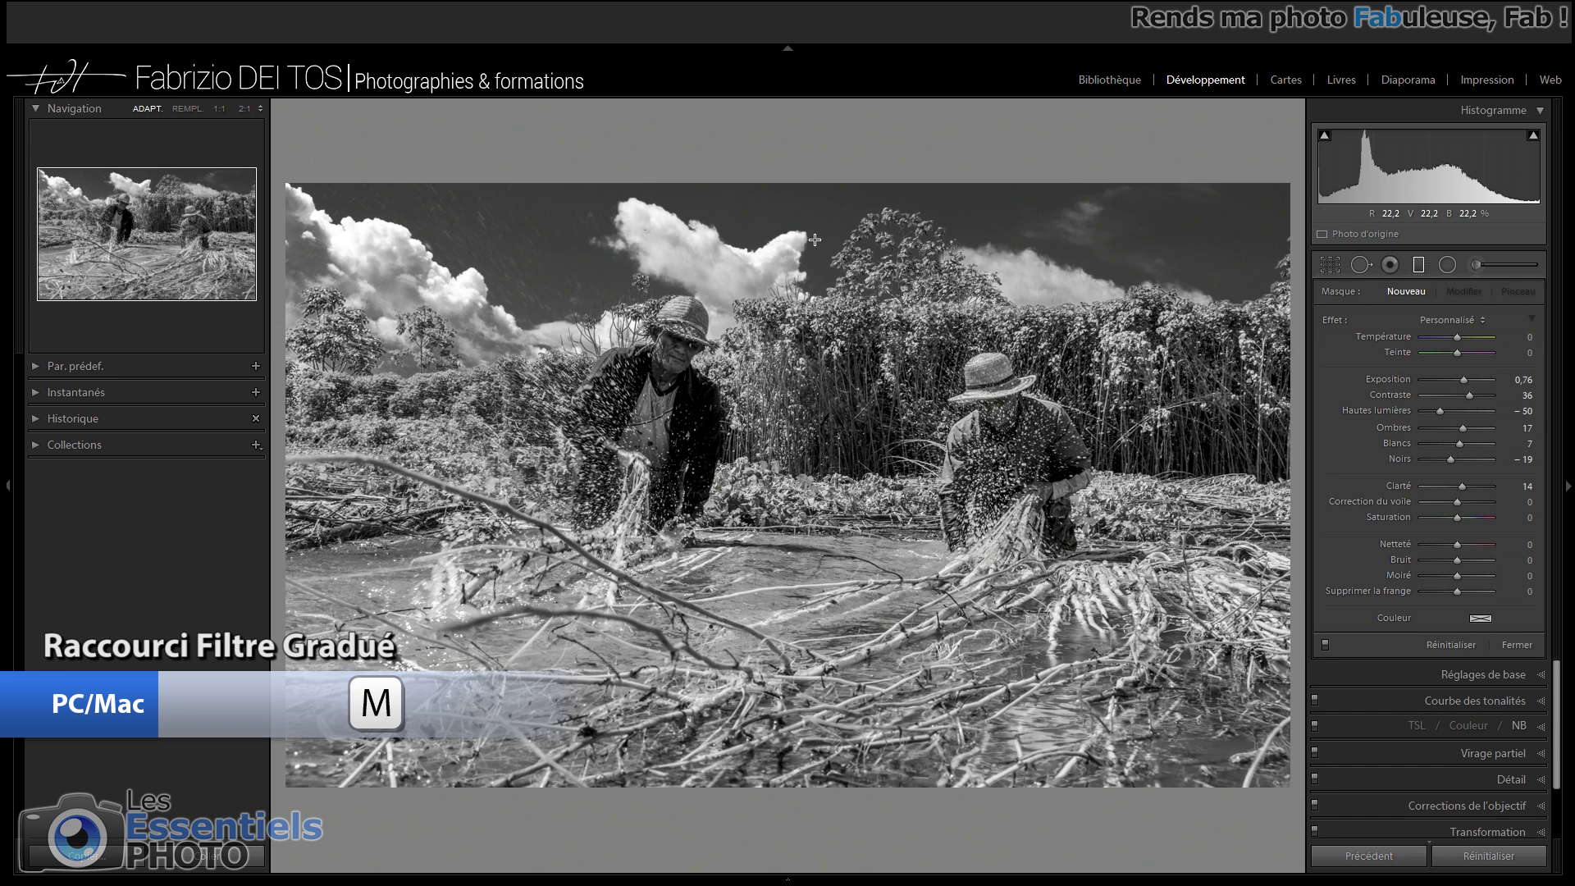
drag(806, 195, 810, 389)
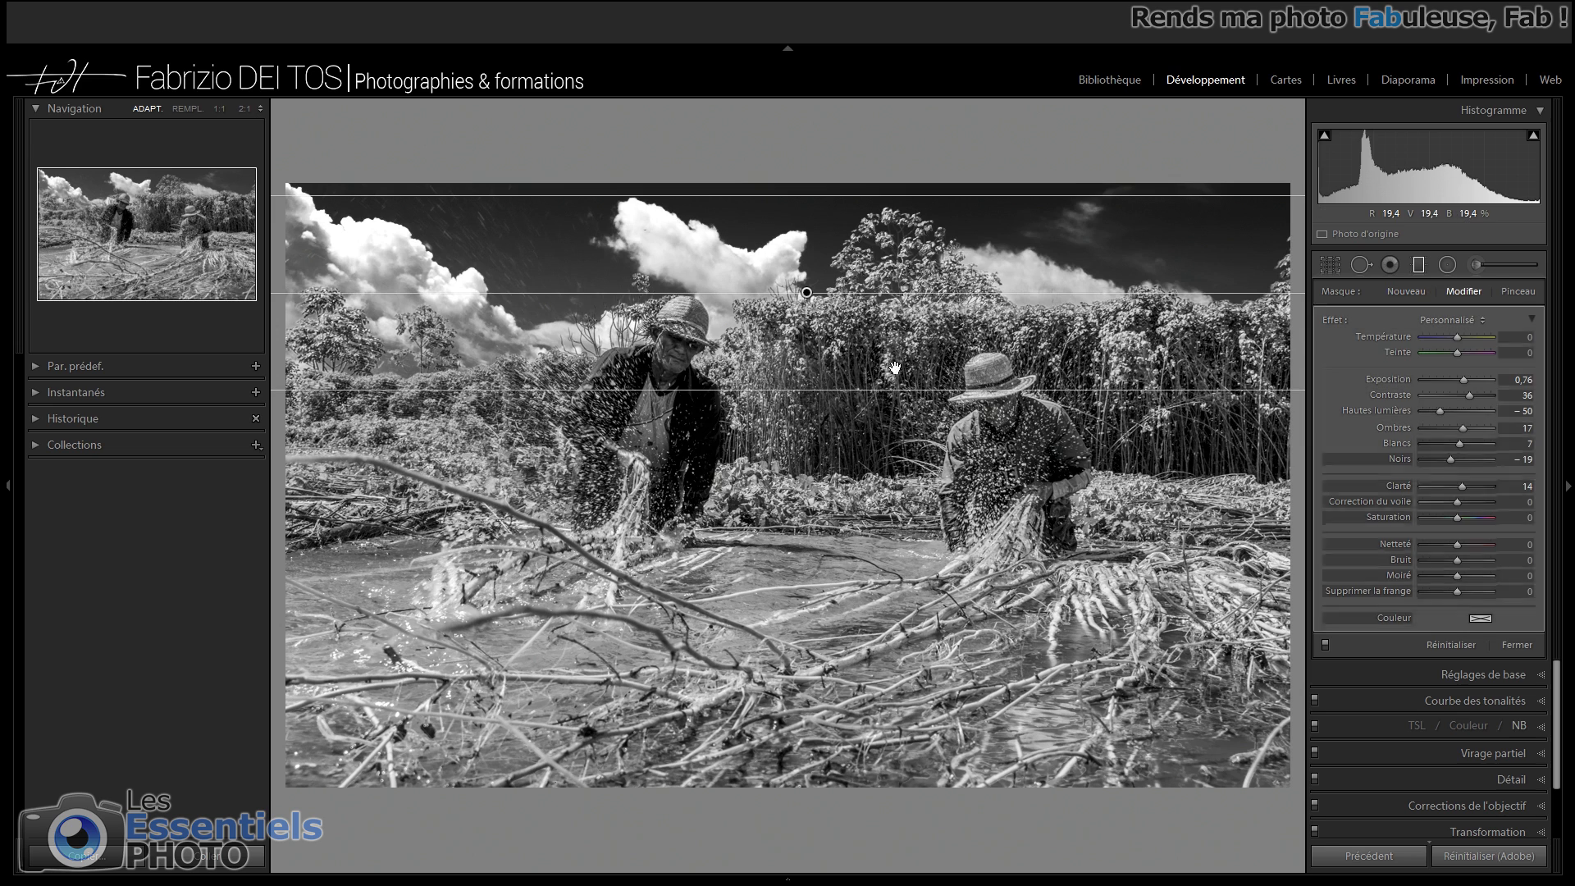
double_click(1326, 319)
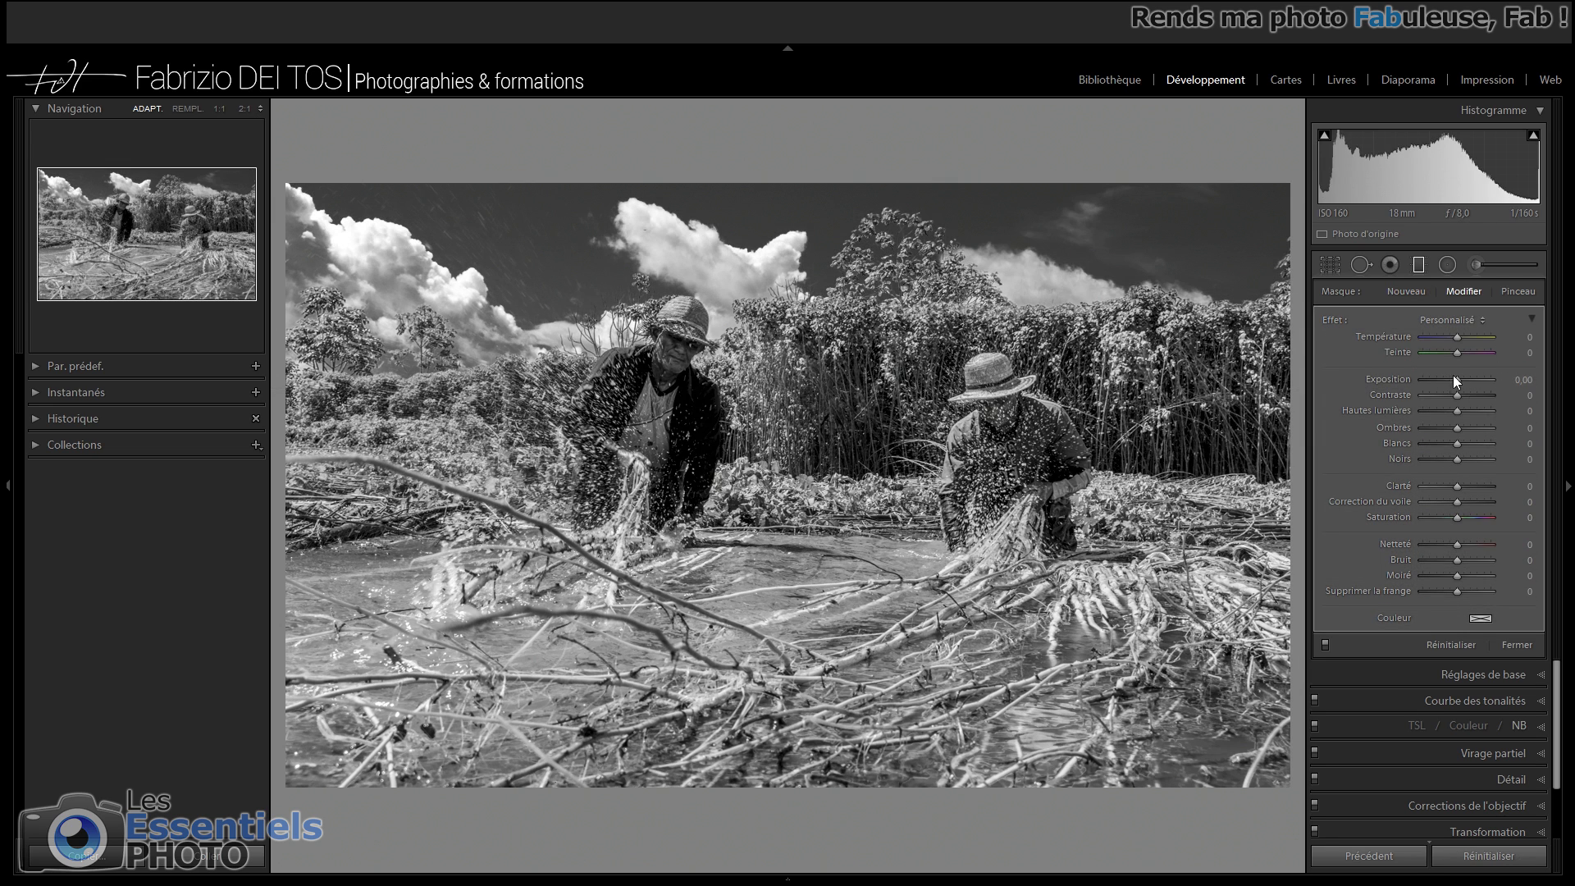
drag(1453, 377, 1448, 379)
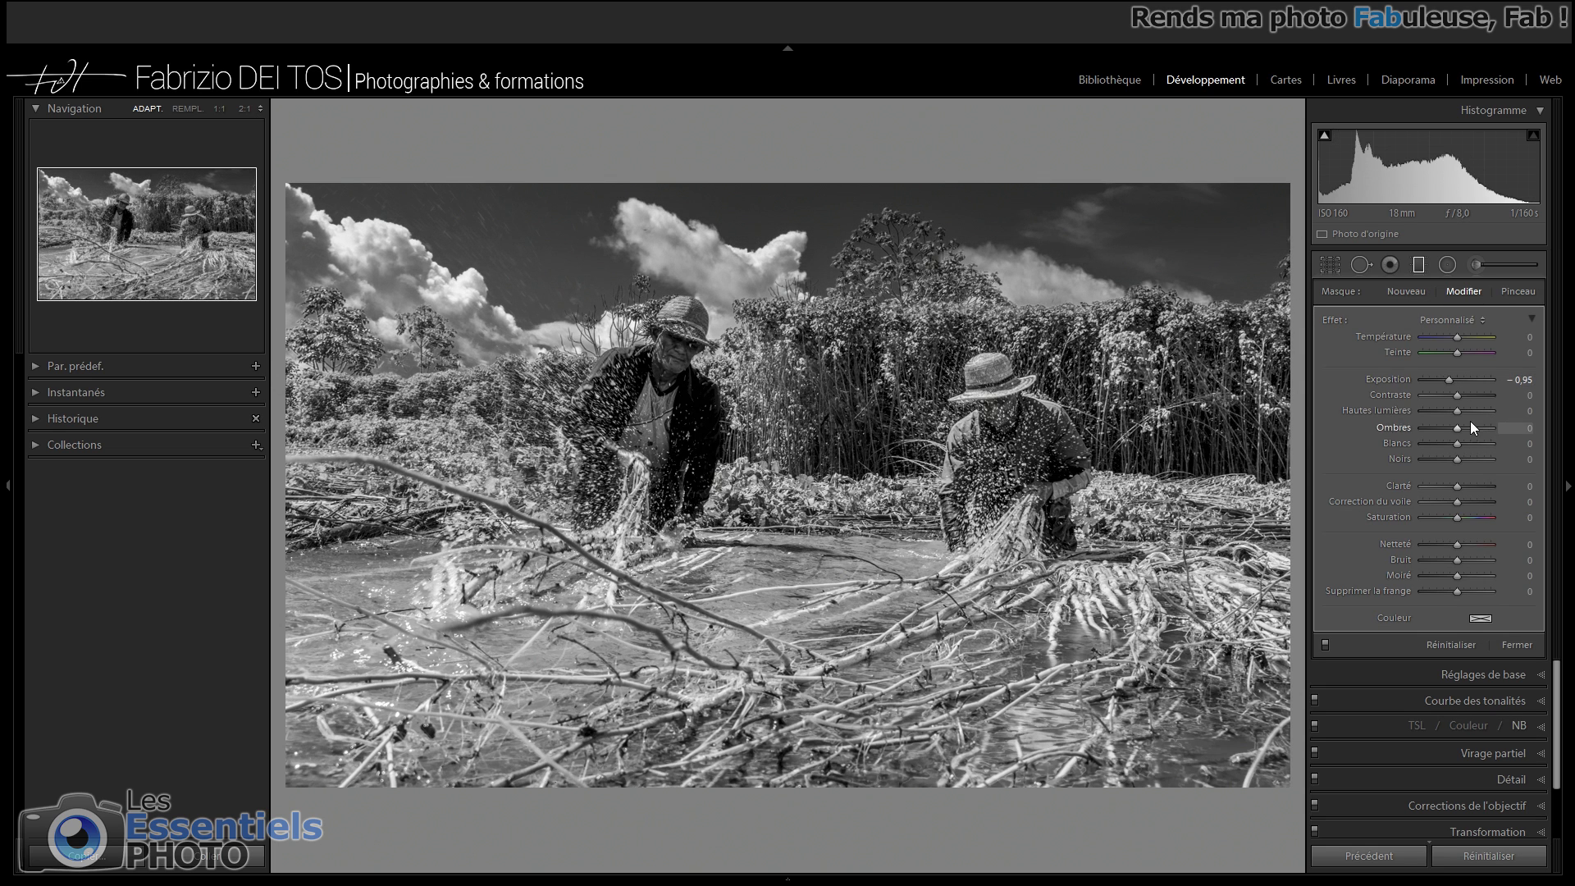
drag(1456, 443, 1468, 445)
drag(1448, 379, 1443, 381)
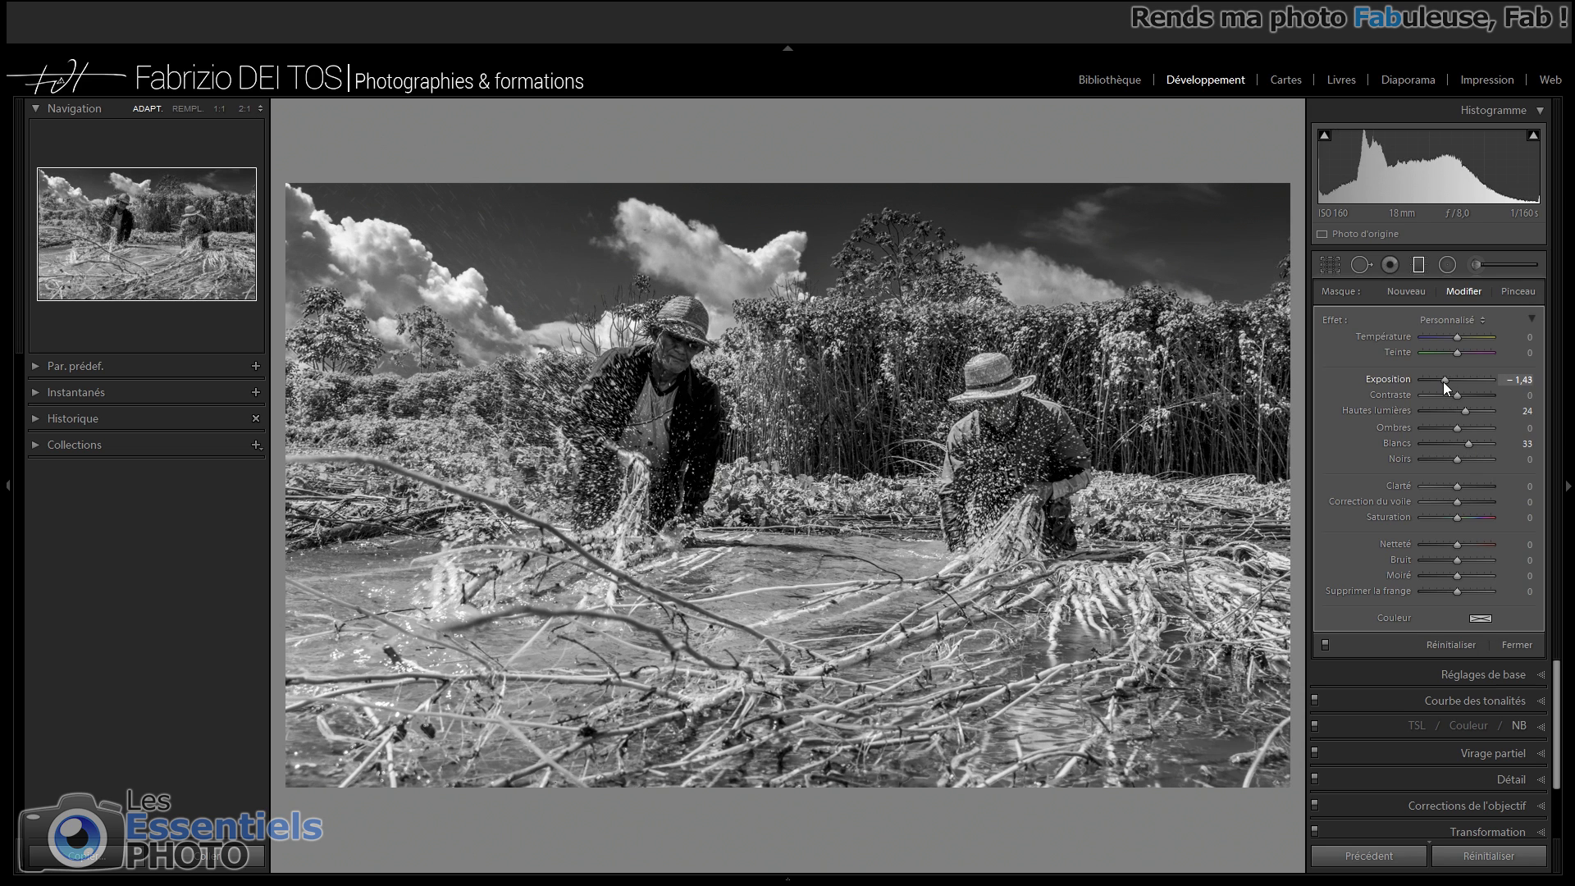
drag(1443, 381, 1442, 383)
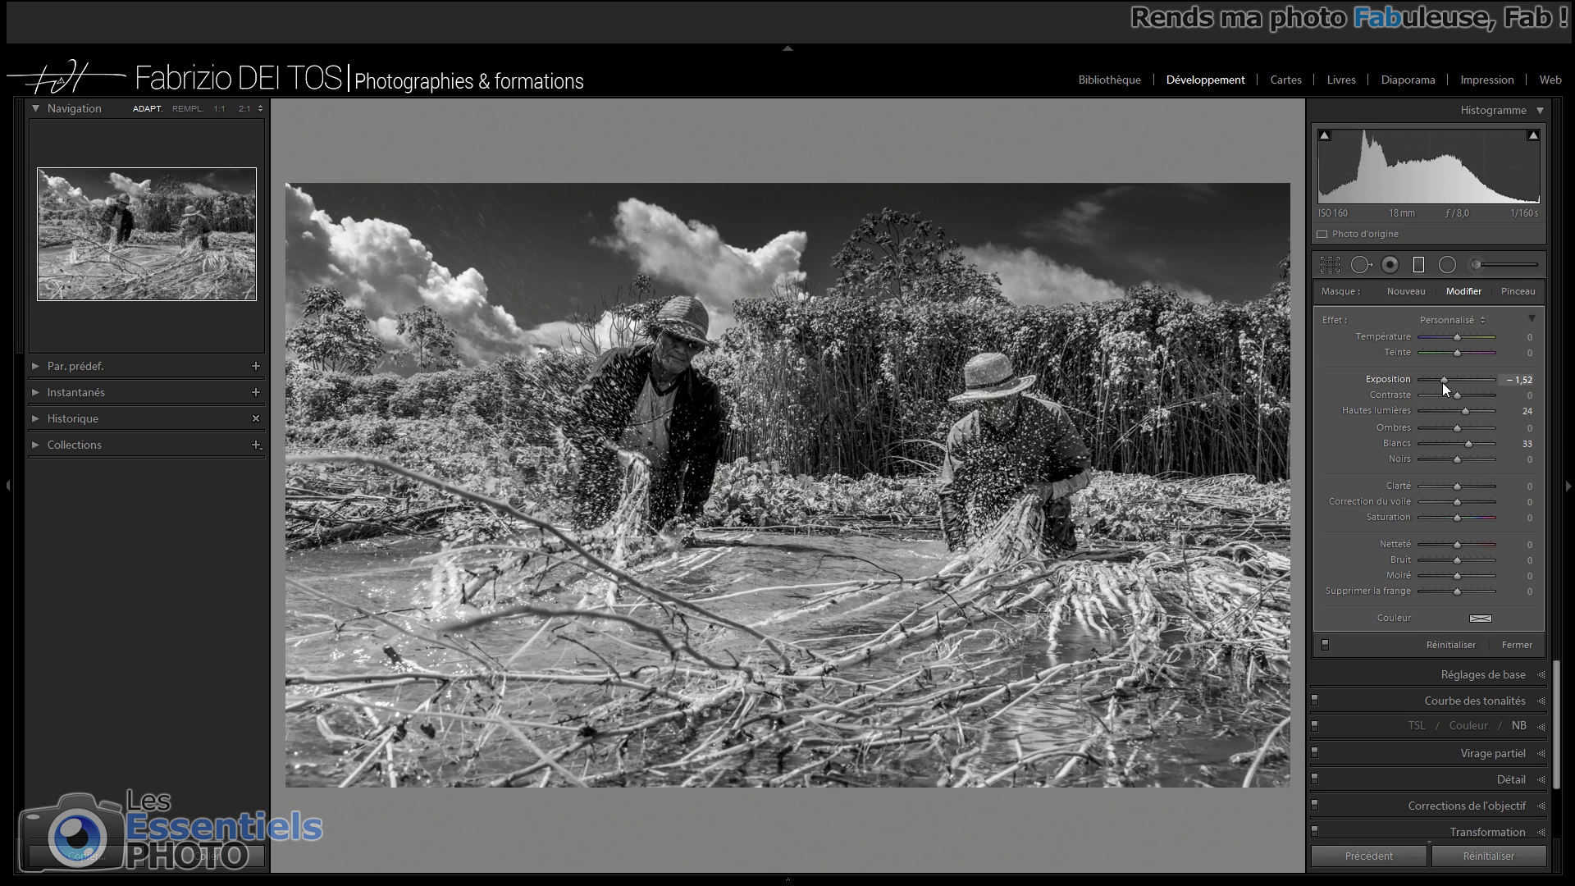
Step: Add a second graduated filter rising over the foreground water with Hautes lumières 48, Ombres −45, Blancs 45 and Clarté 45, and compare its effect
click(1402, 294)
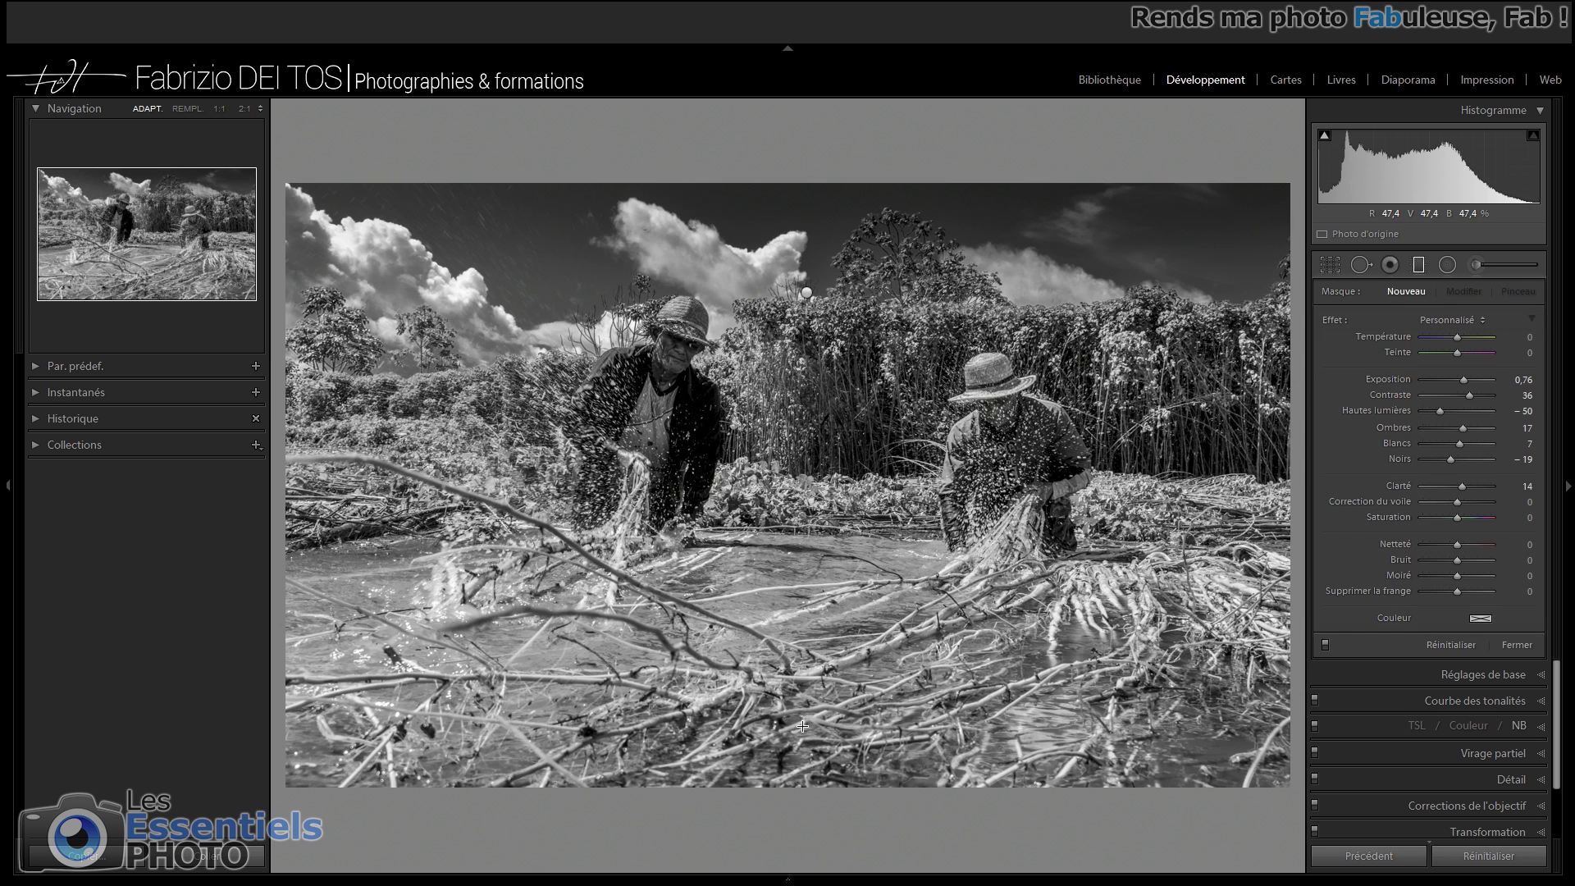
drag(799, 735, 799, 536)
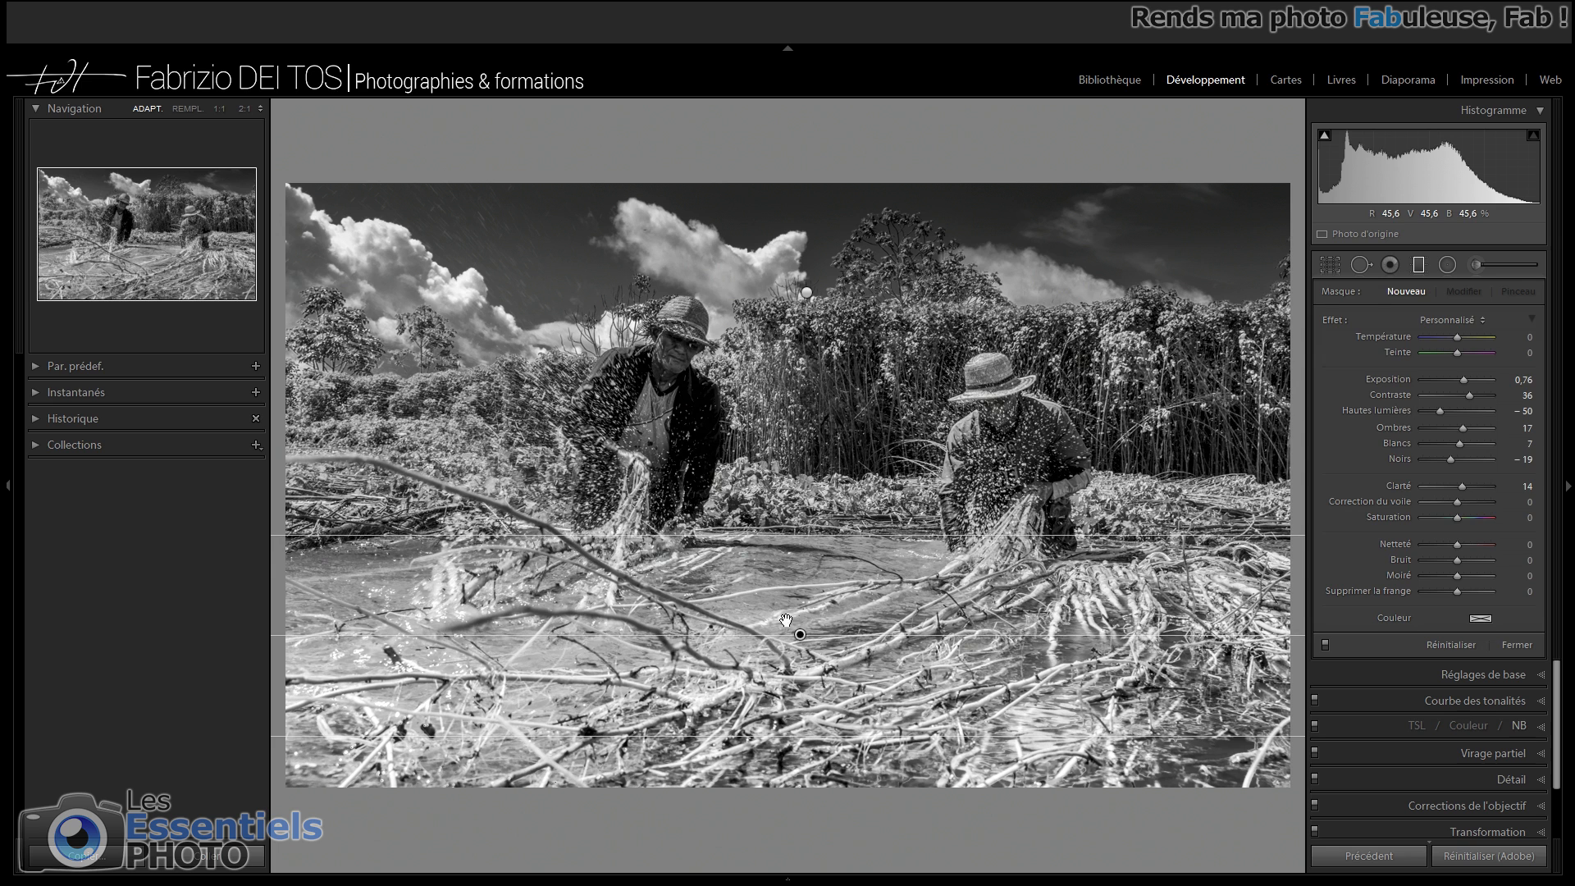
drag(802, 636, 796, 639)
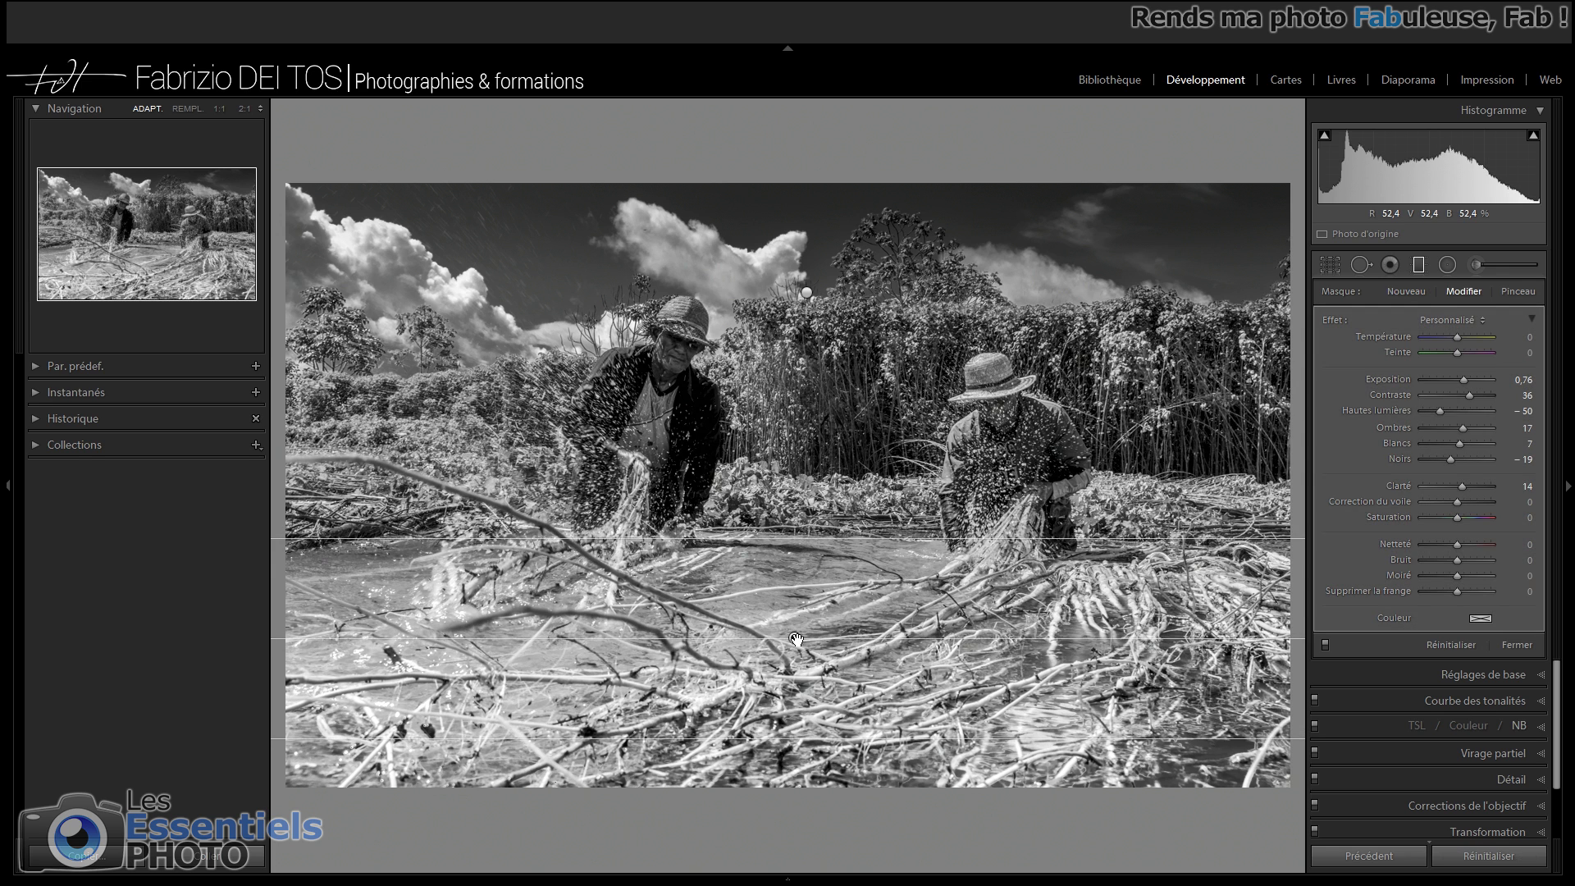
double_click(1334, 320)
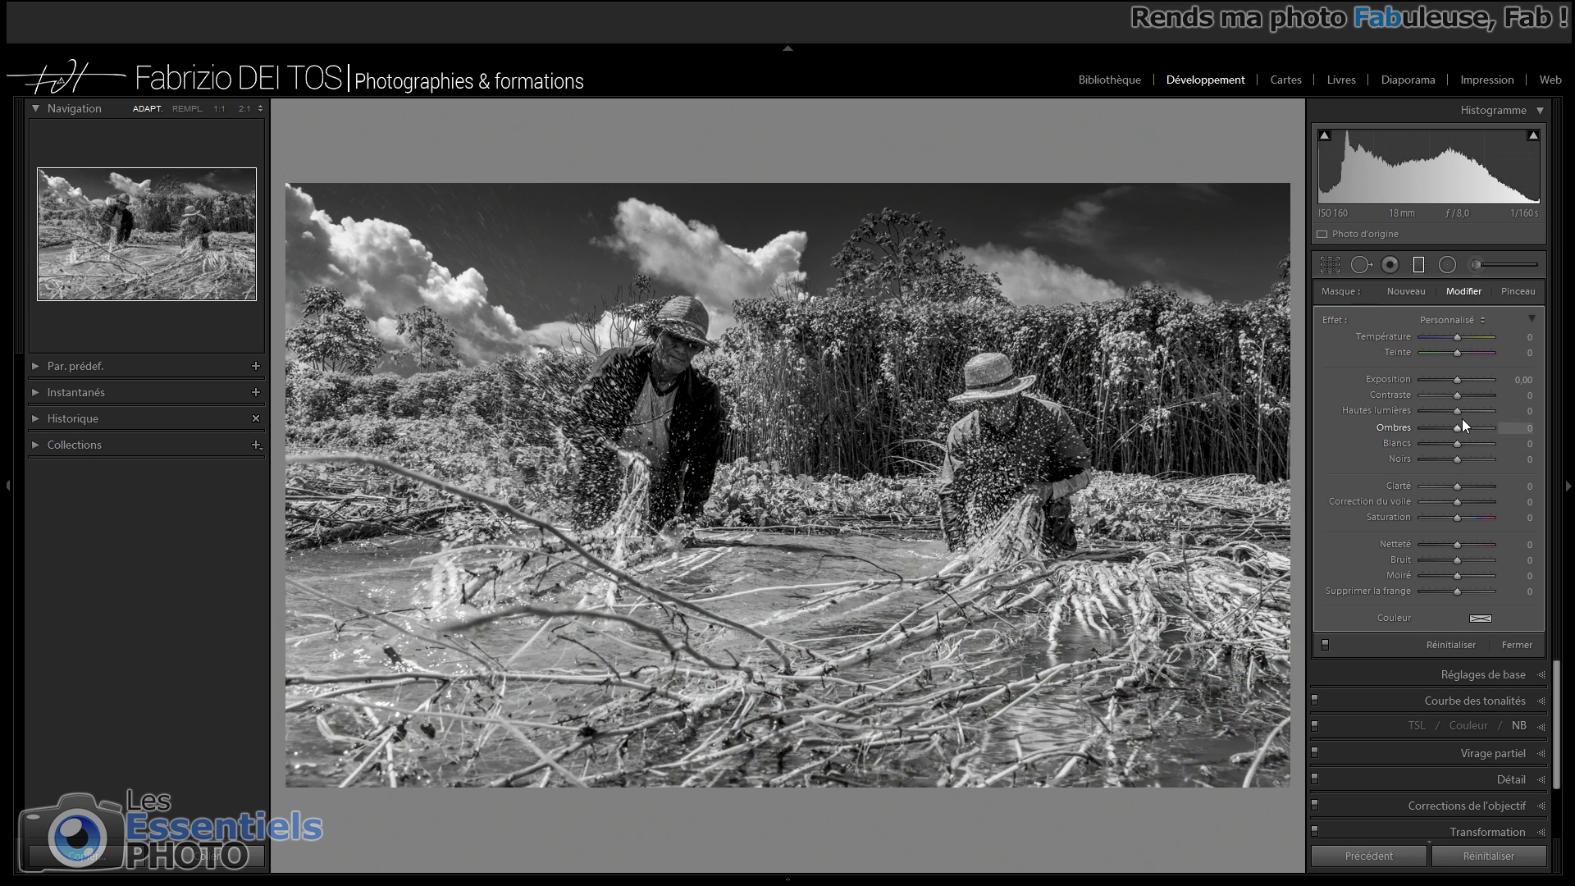
drag(1458, 411, 1474, 485)
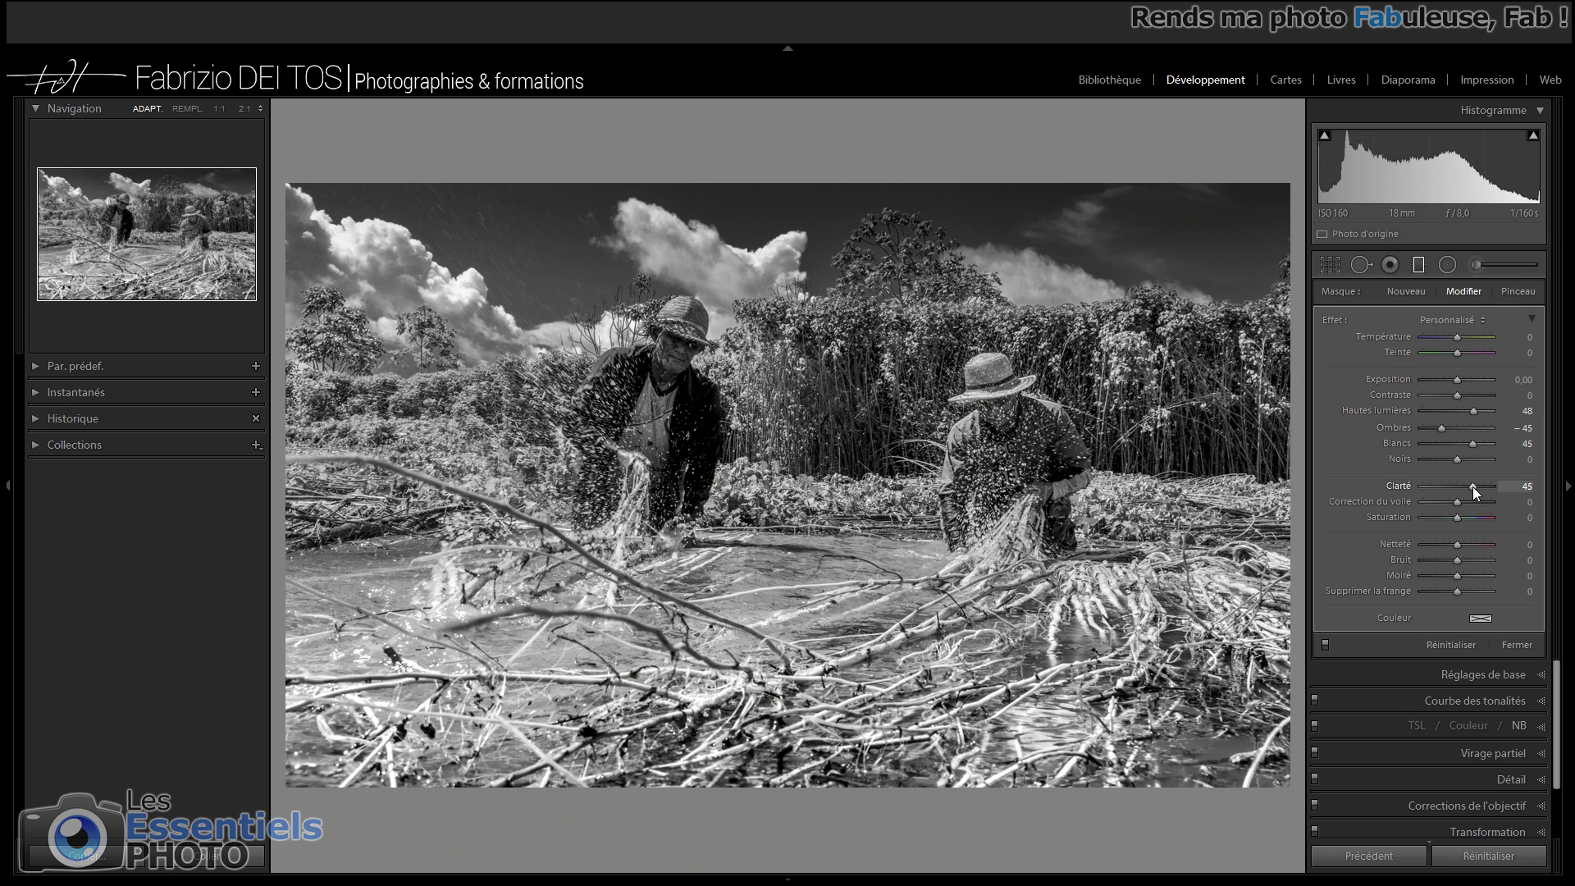
click(1325, 643)
click(1325, 643)
click(1325, 643)
click(1325, 642)
Step: Brush both workers with Exposition 0,76, Hautes lumières 26, Ombres 57, Noirs −29 and Clarté 40
click(1469, 262)
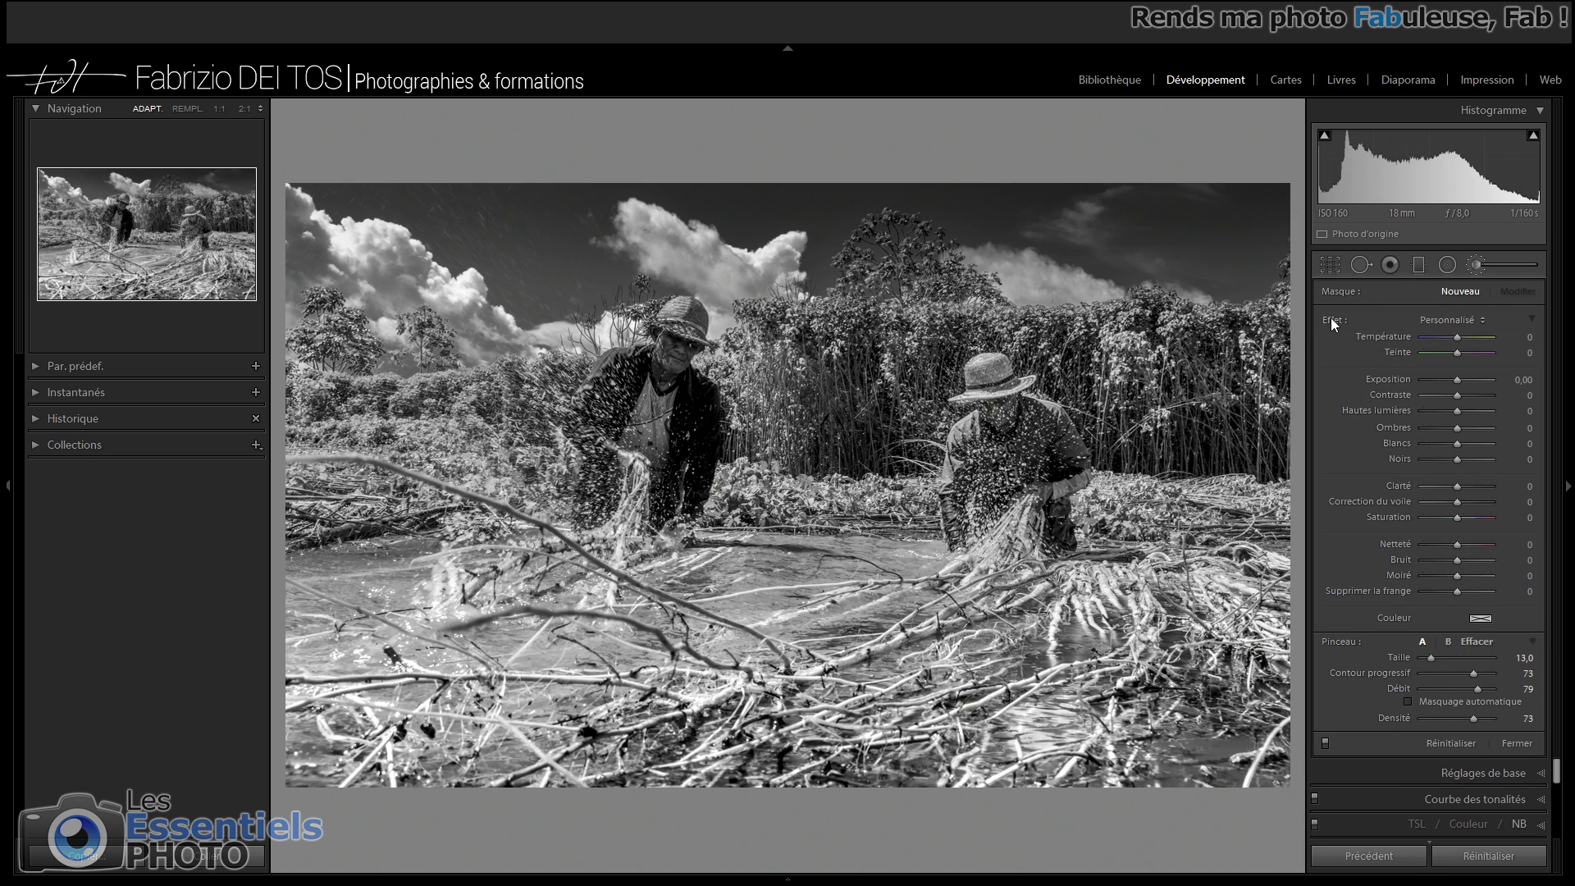
drag(1462, 380, 1464, 381)
drag(1458, 411, 1475, 430)
drag(1455, 460, 1445, 459)
drag(1457, 485, 1469, 484)
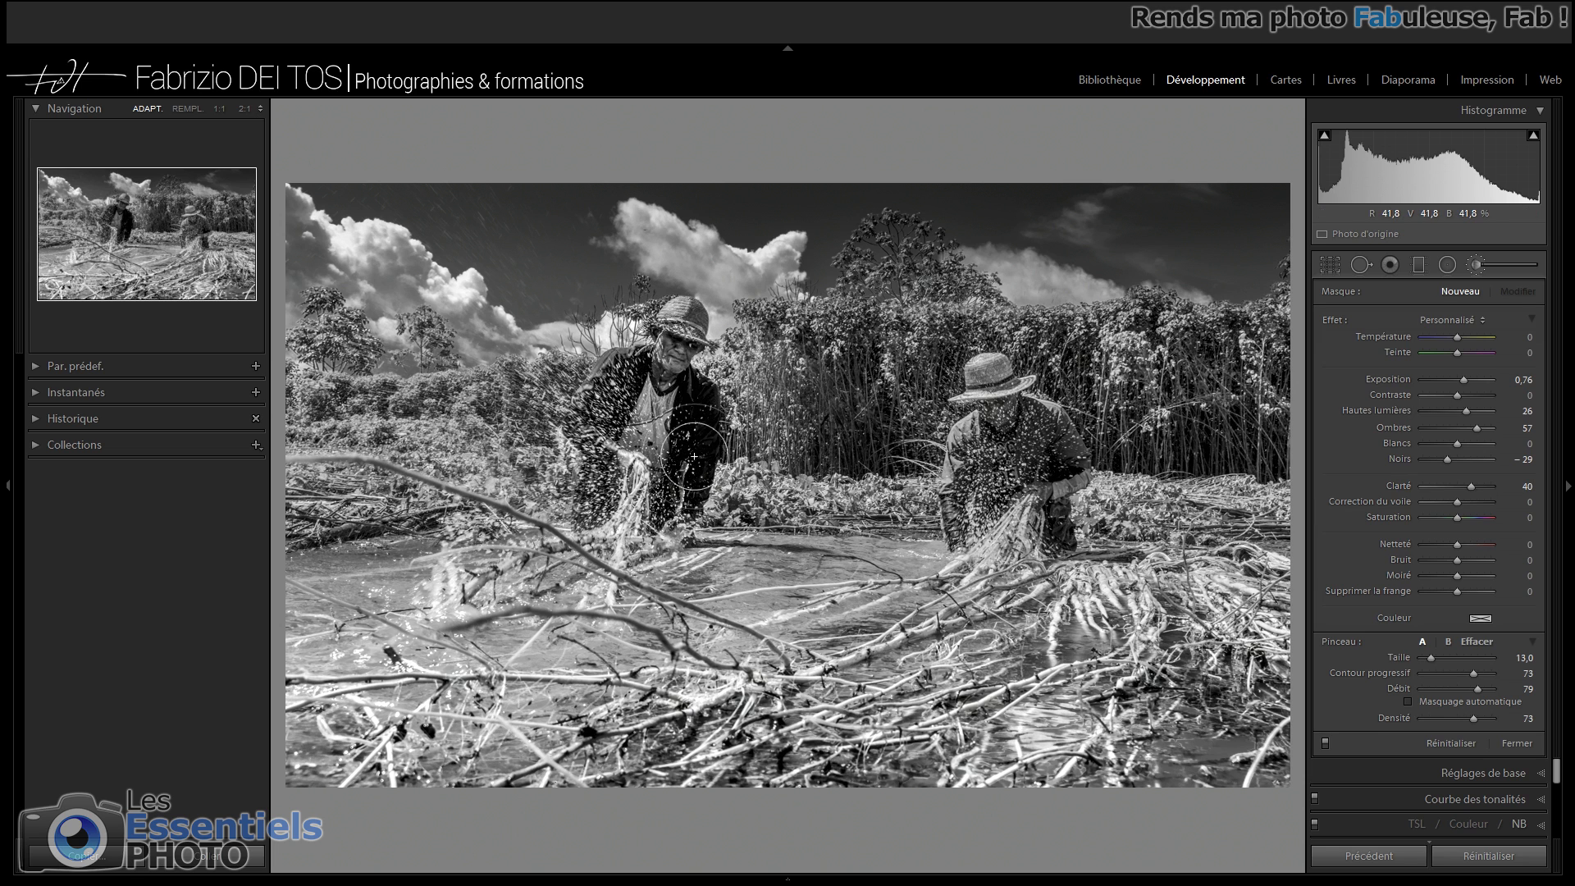
click(676, 381)
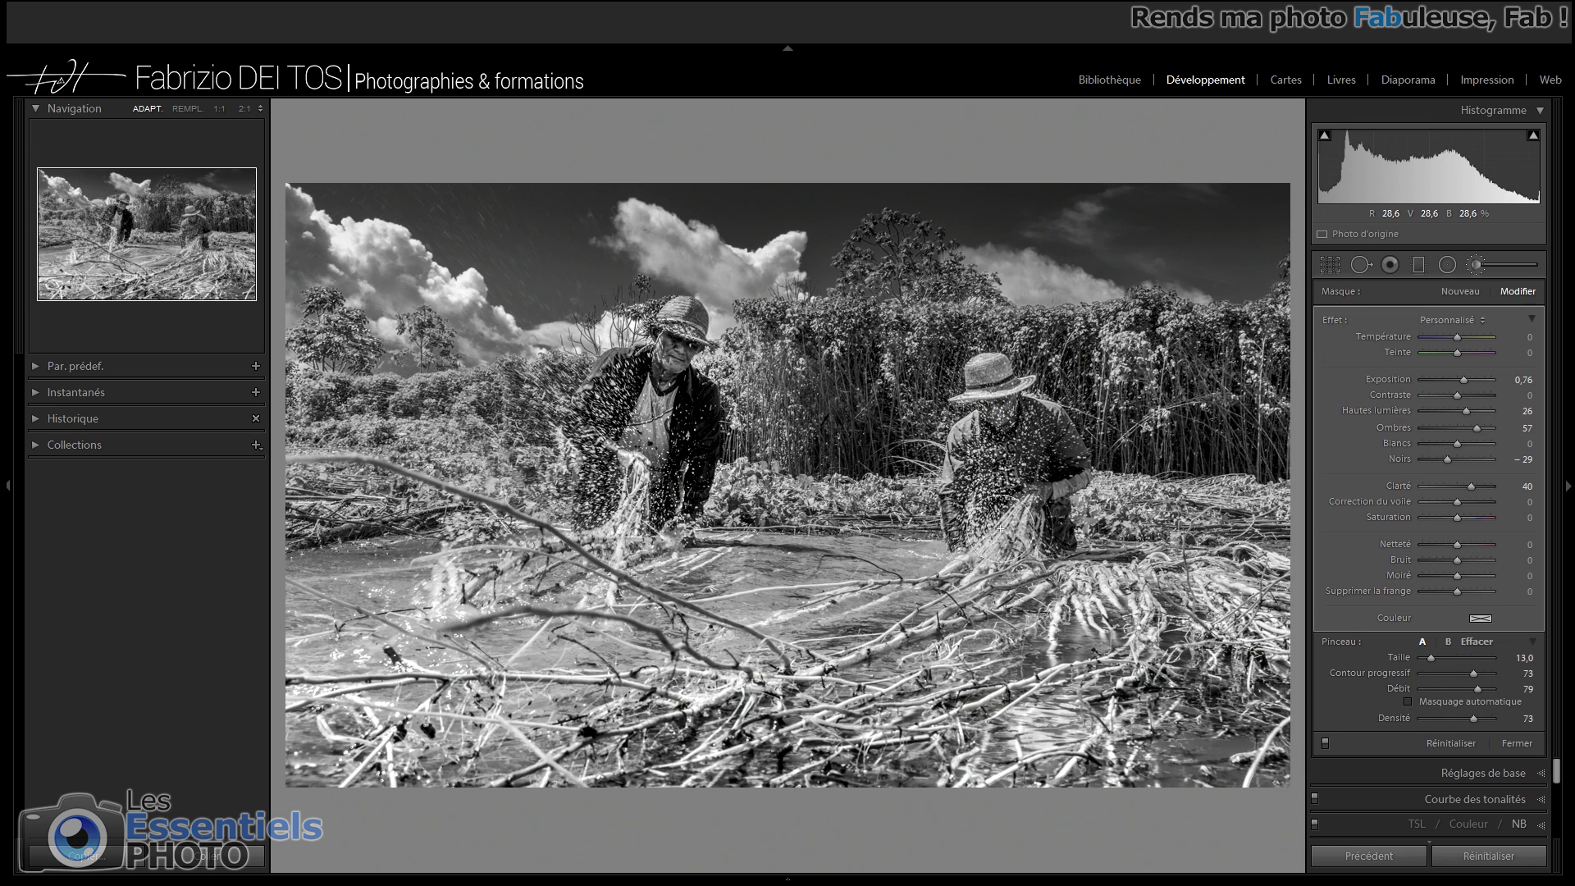
drag(1011, 549, 1016, 503)
key(alt)
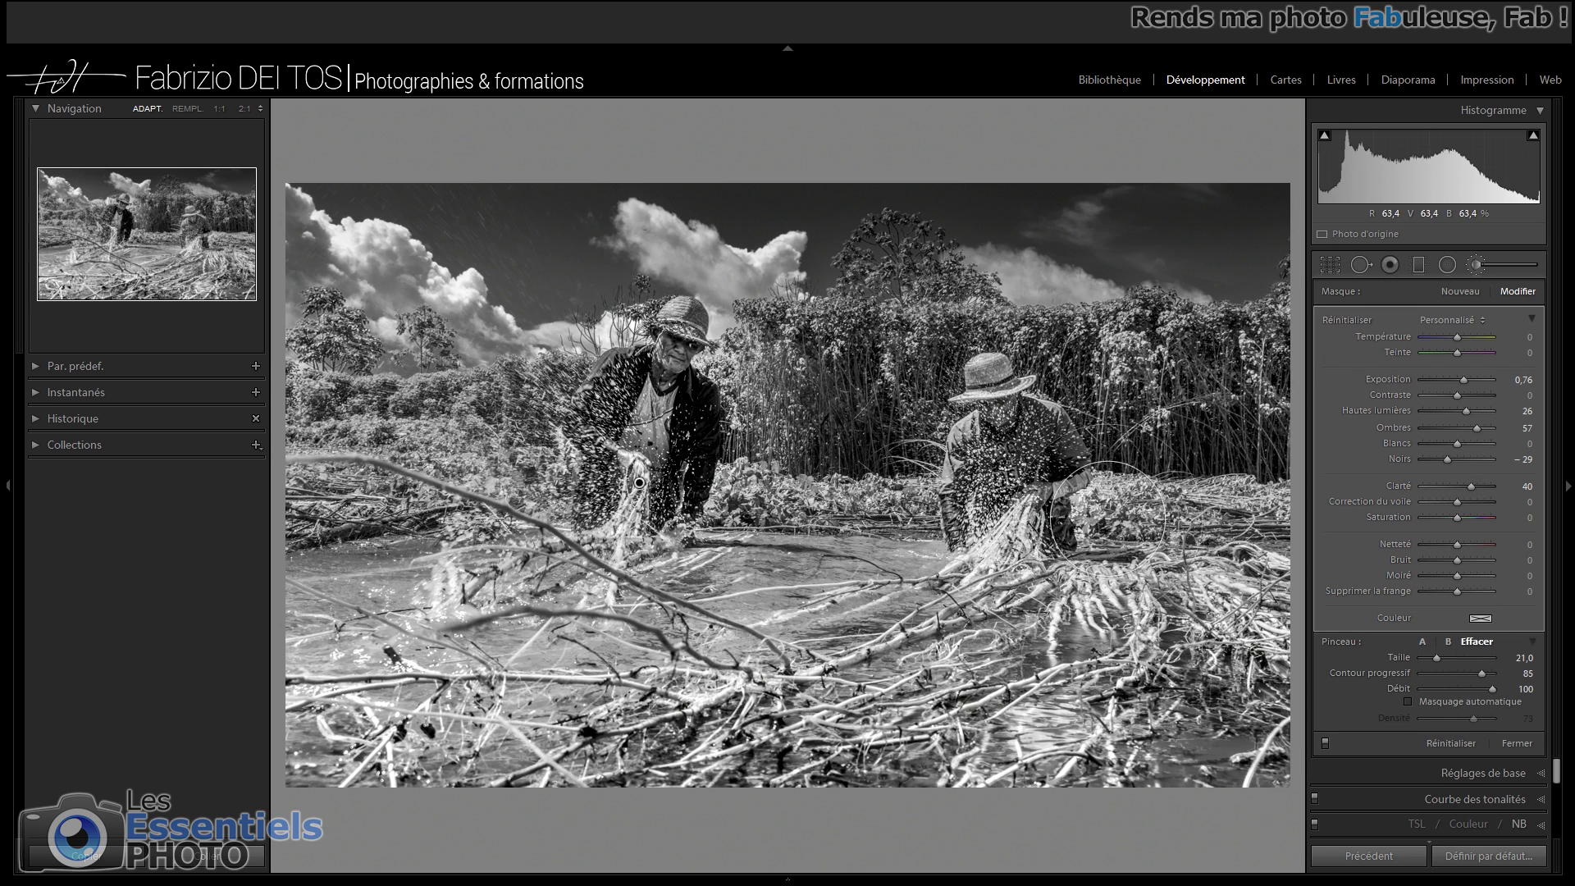
scroll(1103, 515, down, 5)
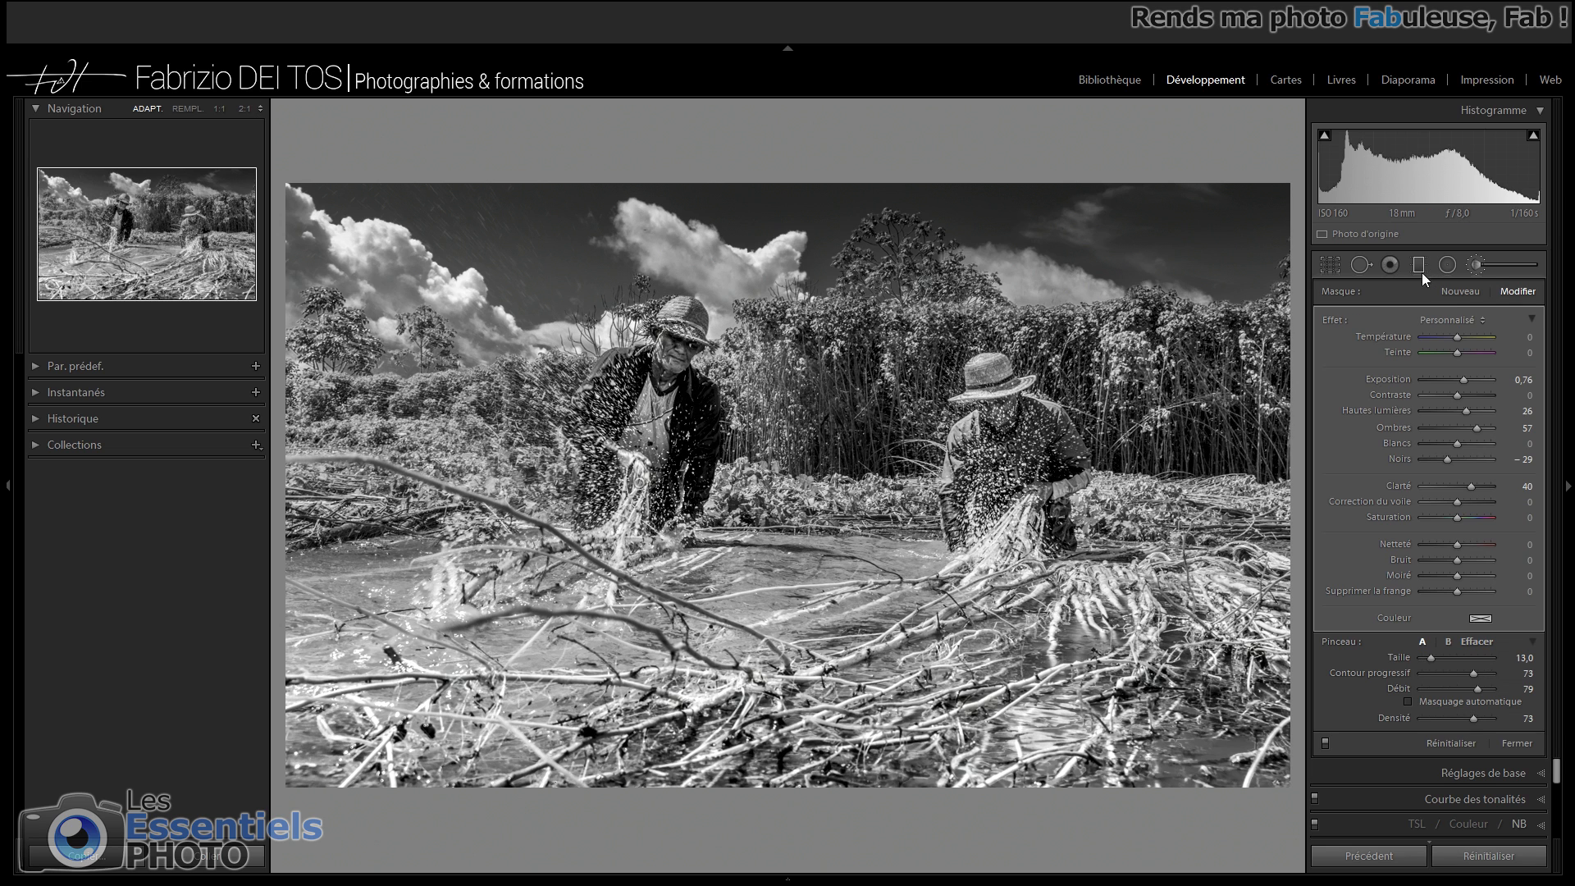
Step: Paint a new brush adjustment over the vegetation behind the workers with Exposition −0,57, Contraste −12 and Clarté −50
click(1463, 292)
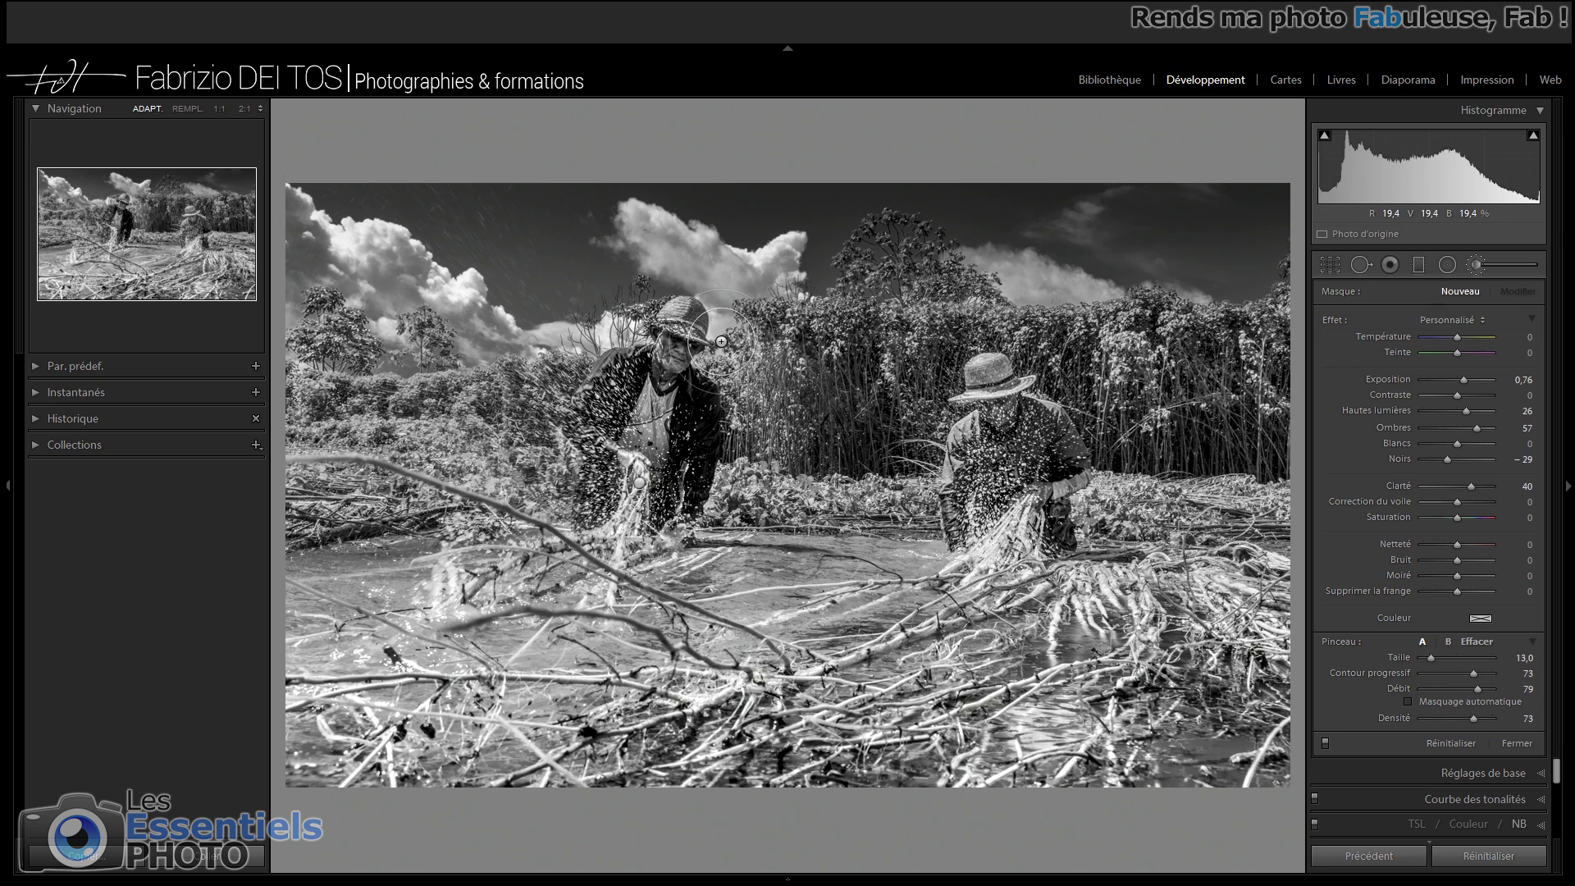
double_click(1331, 320)
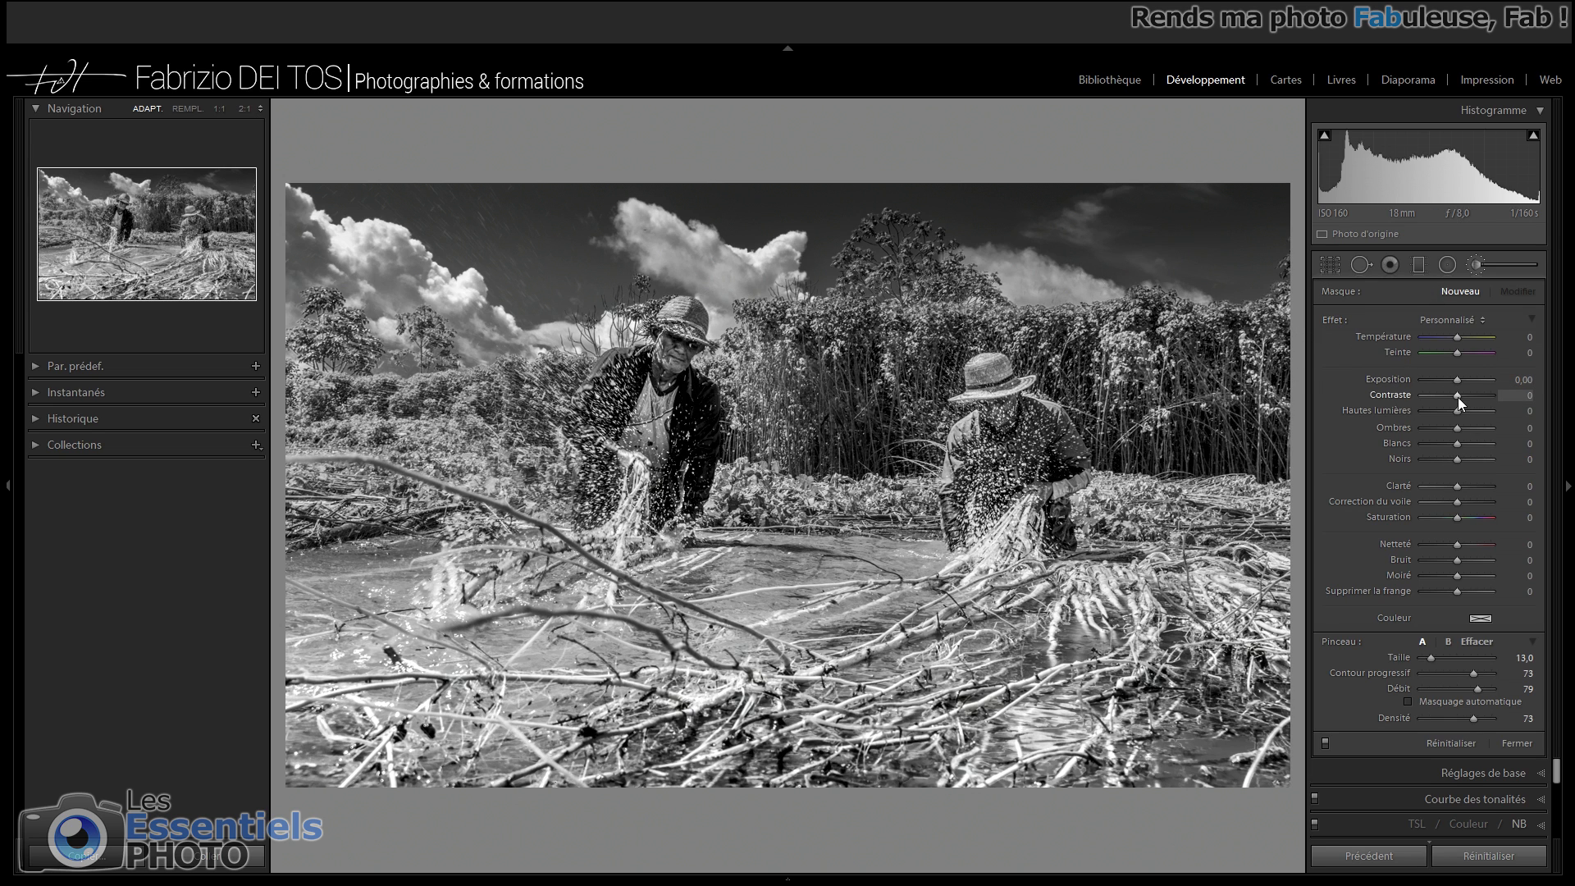
drag(1454, 379, 1452, 396)
drag(1436, 485, 1439, 486)
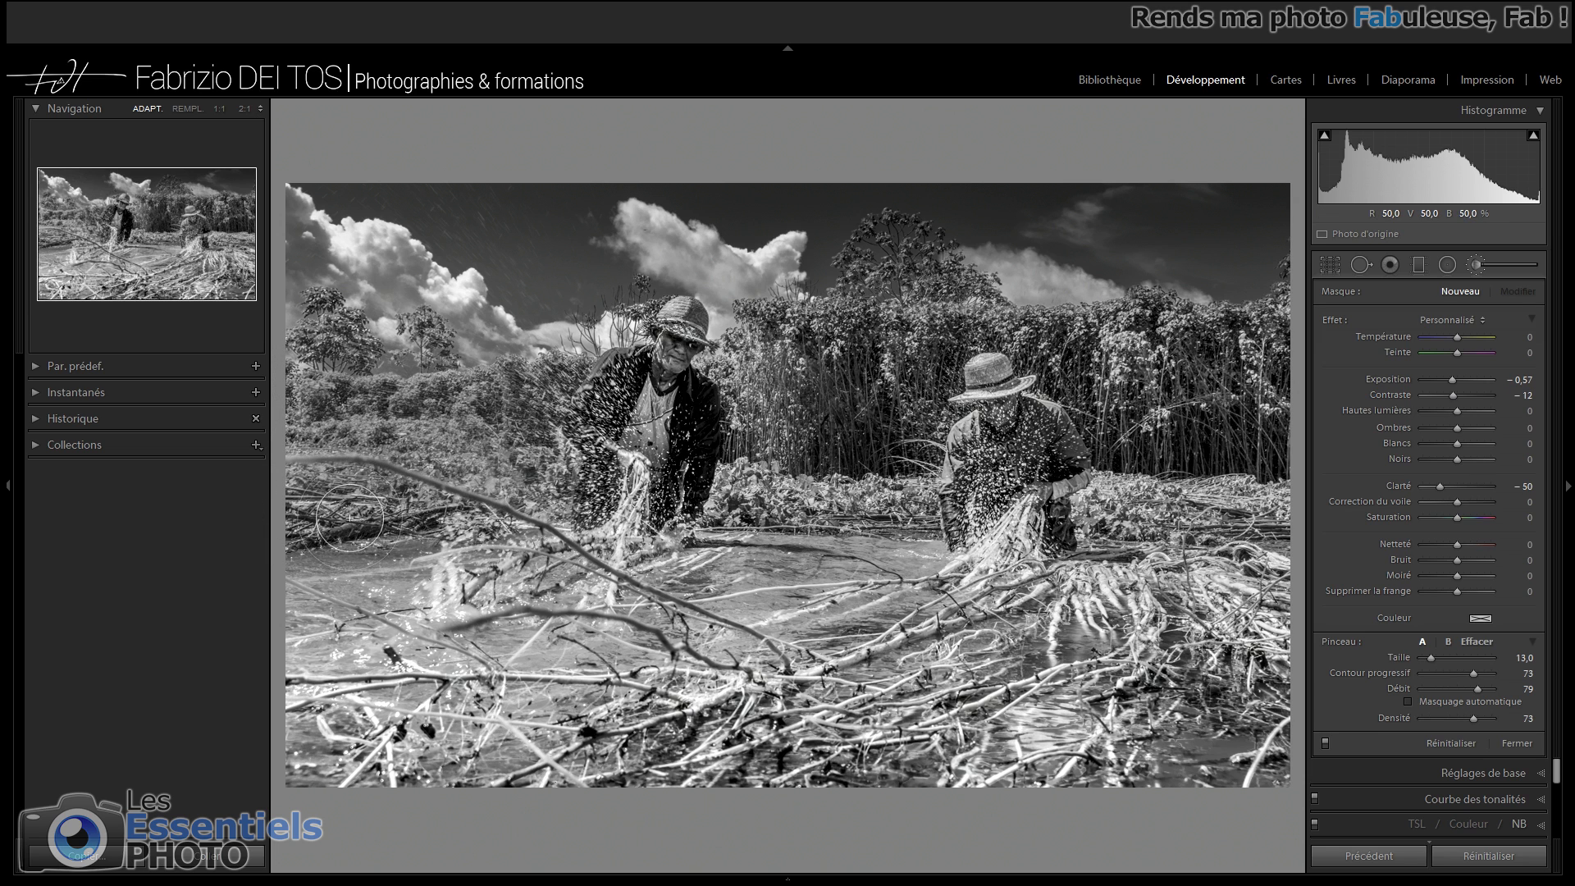
mouse_move(291, 621)
mouse_down()
mouse_move(367, 602)
mouse_move(718, 586)
mouse_move(878, 529)
mouse_move(738, 467)
mouse_move(814, 322)
mouse_move(883, 309)
mouse_move(905, 407)
mouse_move(913, 316)
mouse_move(882, 254)
mouse_move(935, 329)
mouse_move(998, 315)
mouse_move(1098, 368)
mouse_move(1059, 349)
mouse_move(1153, 368)
mouse_move(1282, 316)
mouse_move(1204, 355)
mouse_move(827, 459)
mouse_move(883, 465)
mouse_move(837, 519)
mouse_move(747, 510)
mouse_up()
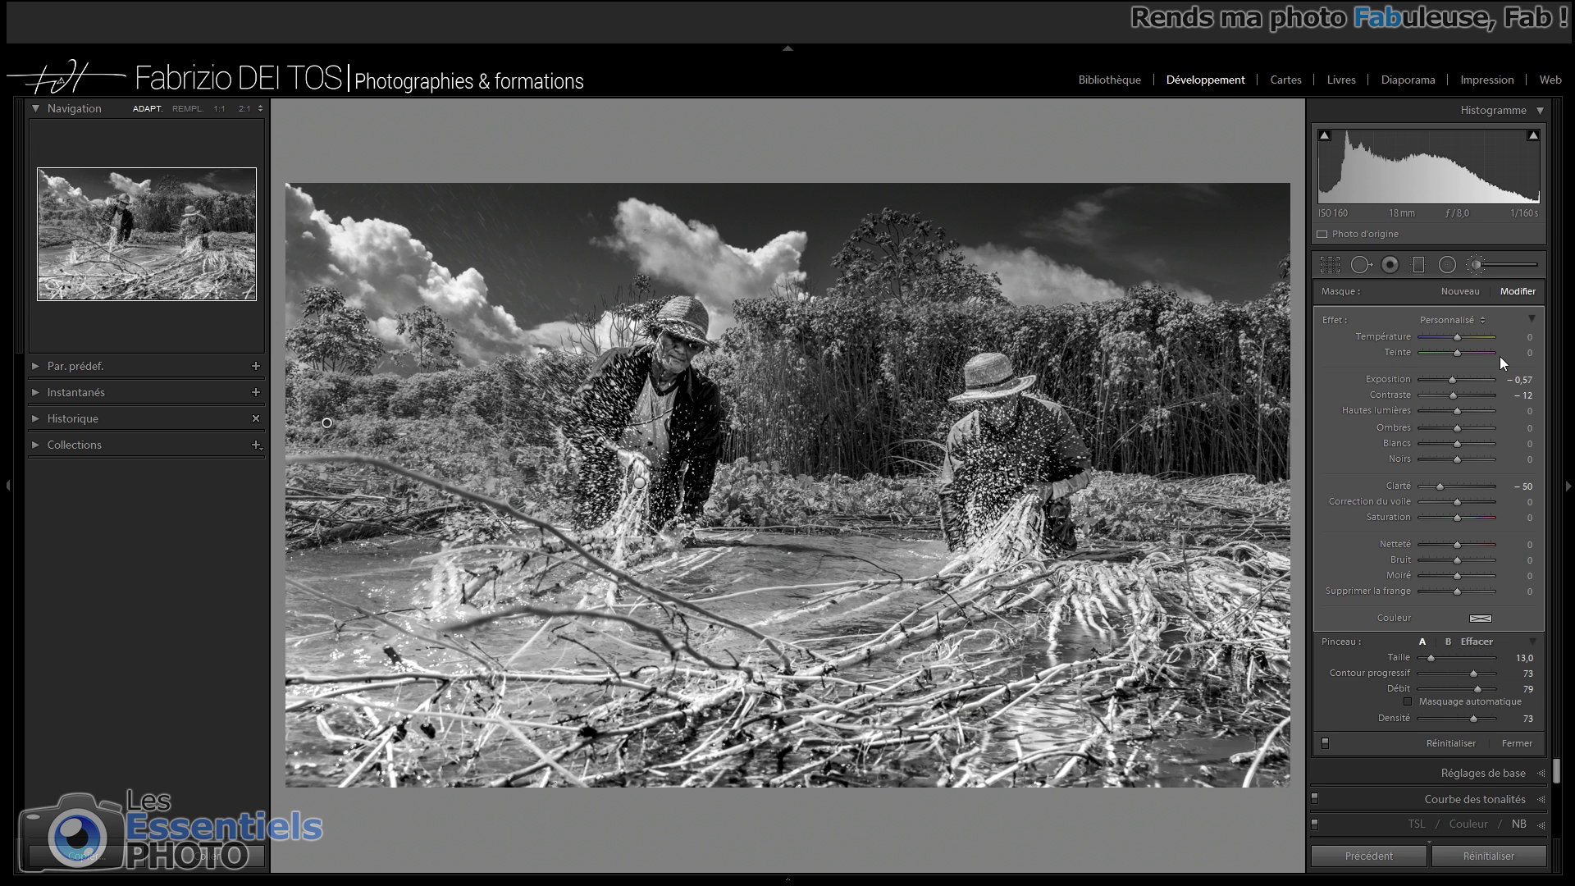
Step: Paint a new size 9 brush adjustment over the hedge between the two workers, darkening it to Exposition −1,14
click(1460, 292)
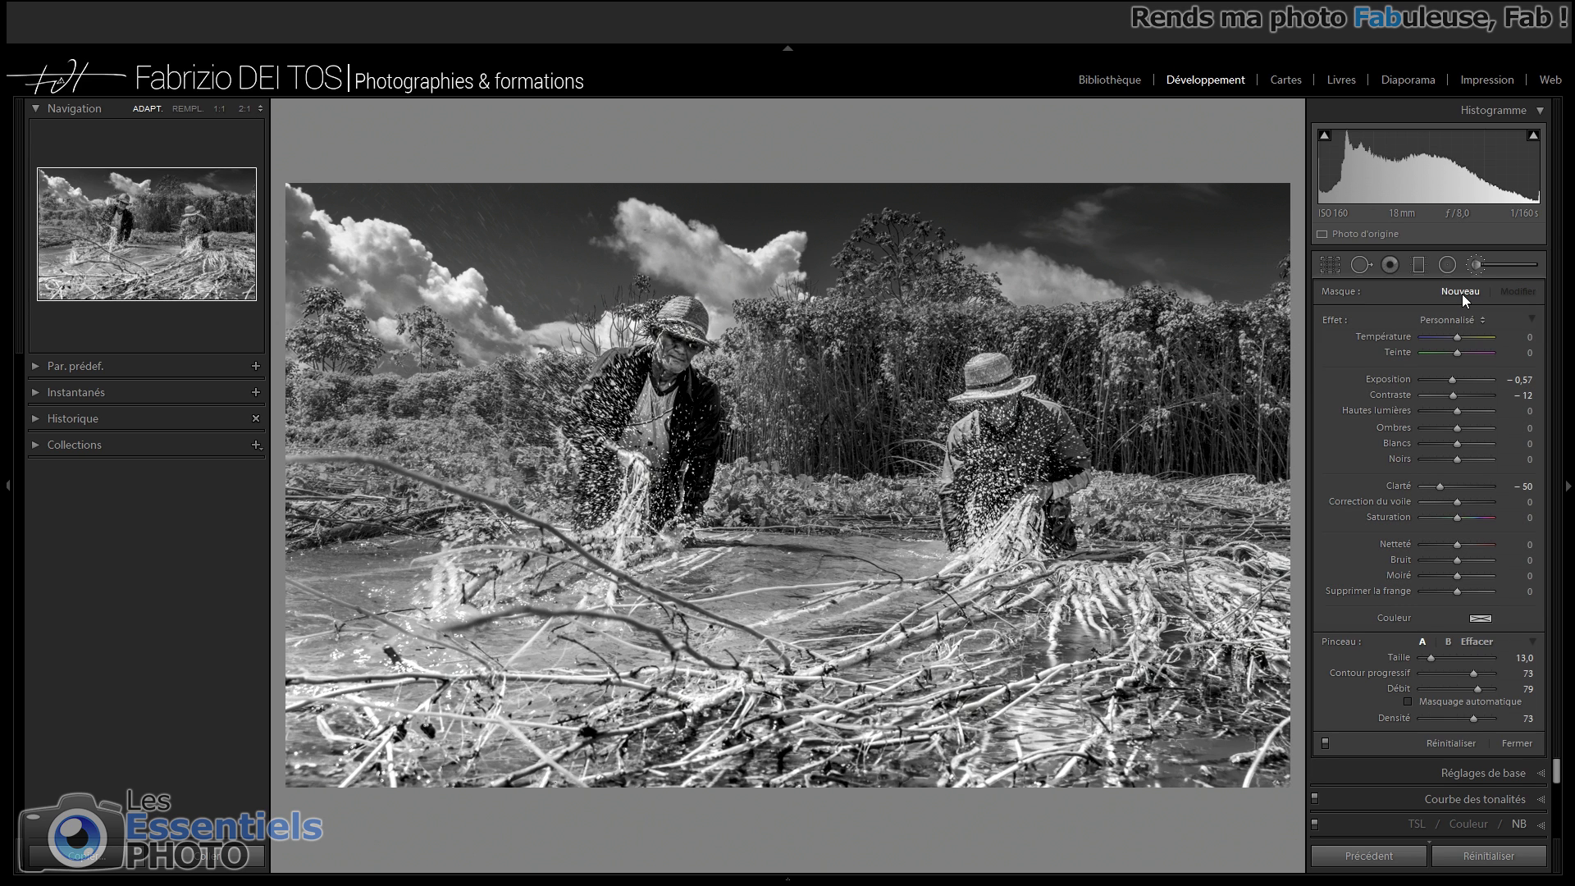
double_click(1333, 319)
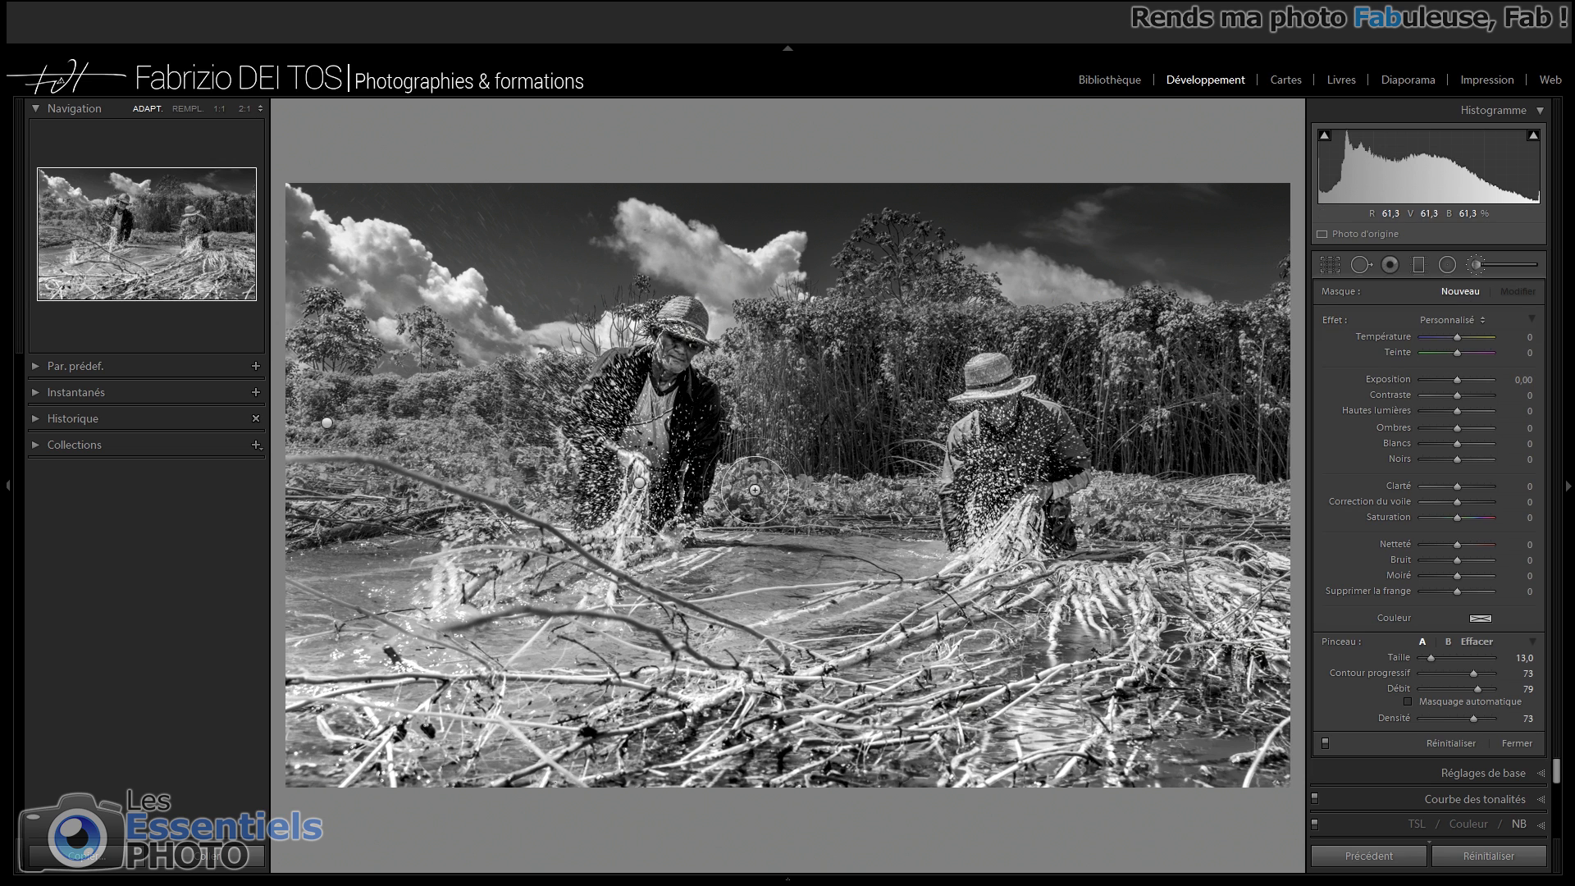
scroll(833, 427, down, 3)
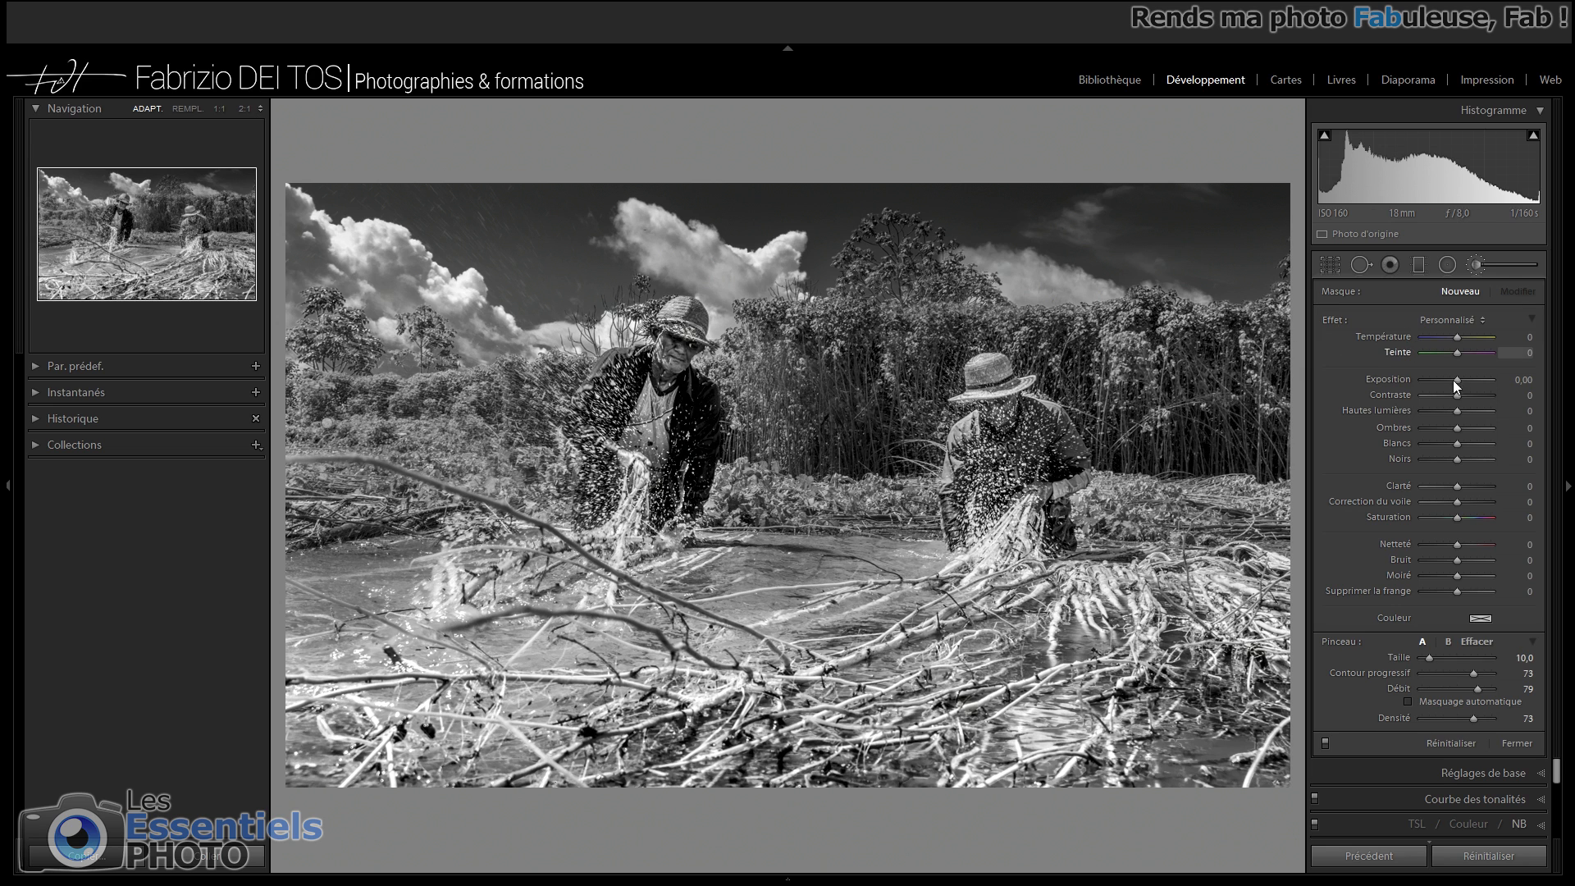
drag(1455, 377, 1452, 377)
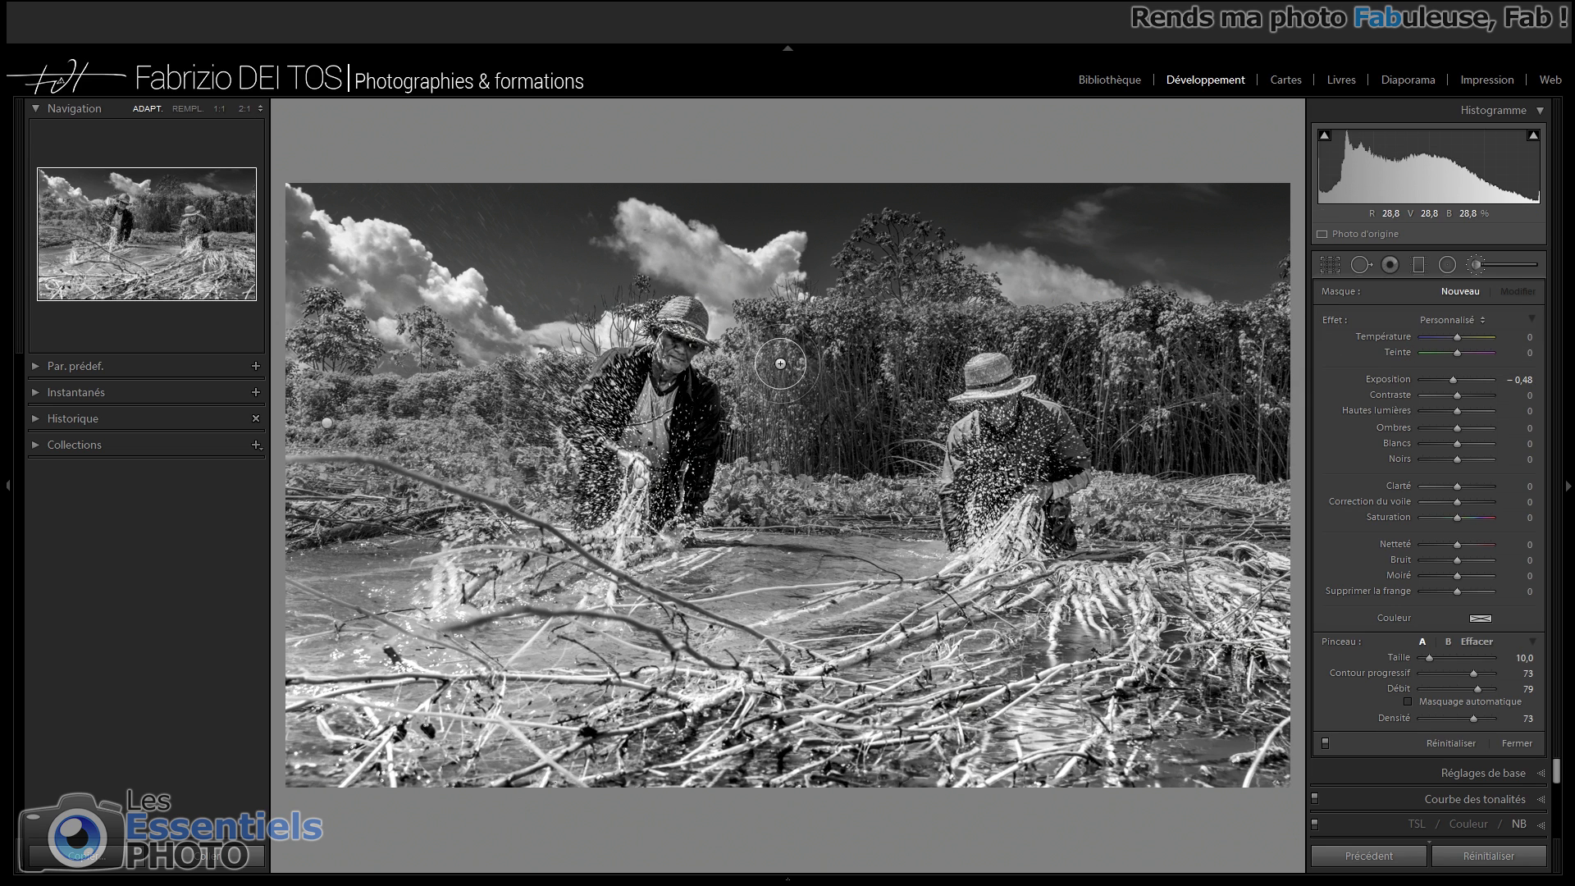
scroll(764, 368, down, 1)
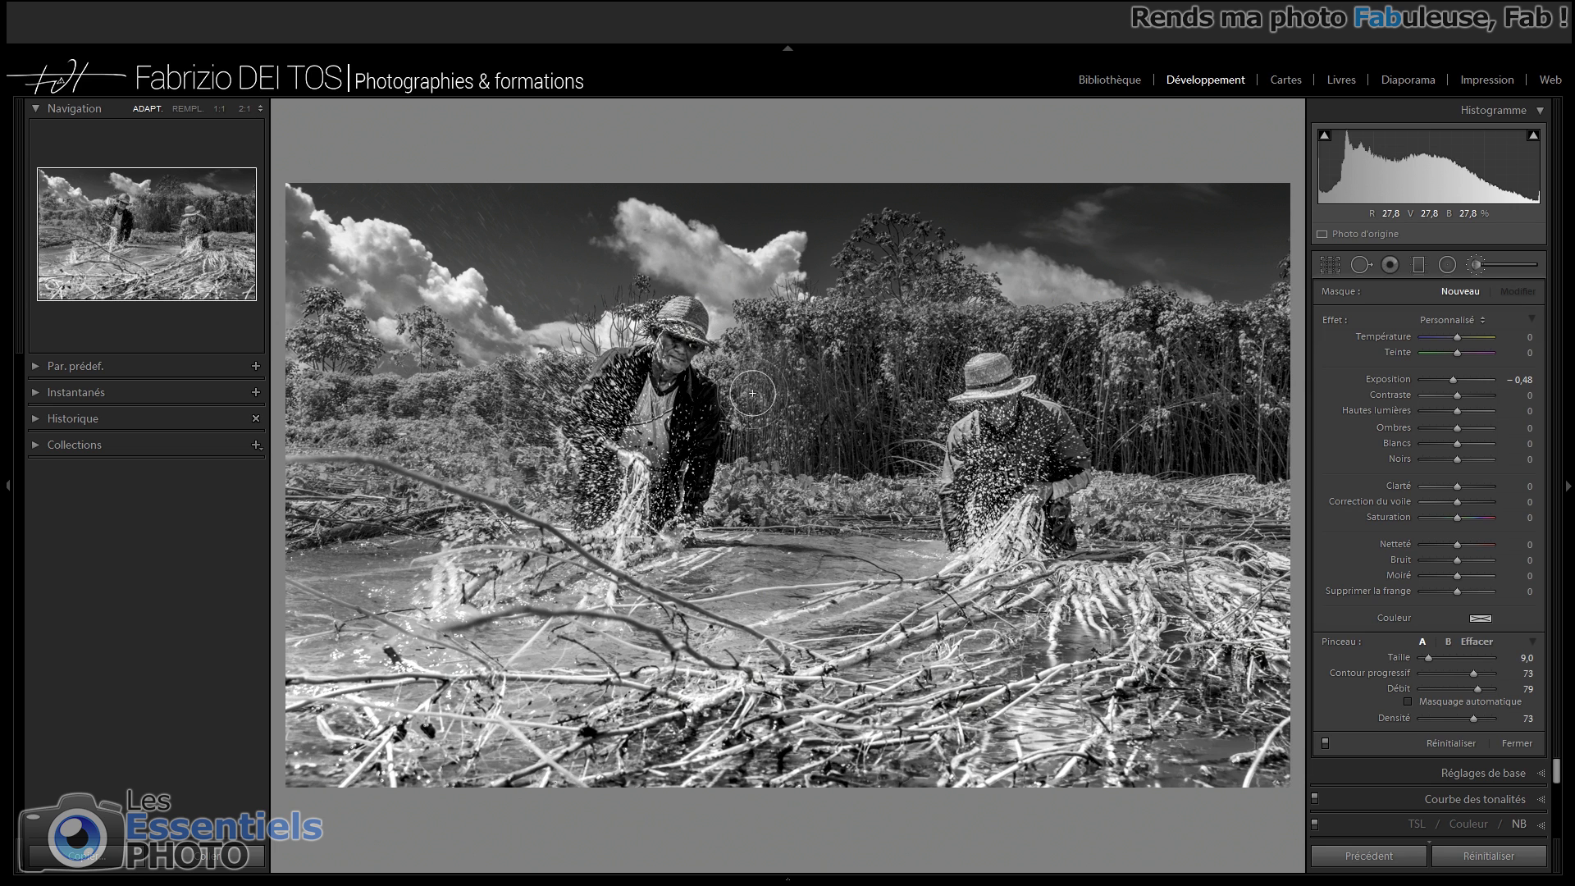
drag(807, 425, 810, 422)
key(alt)
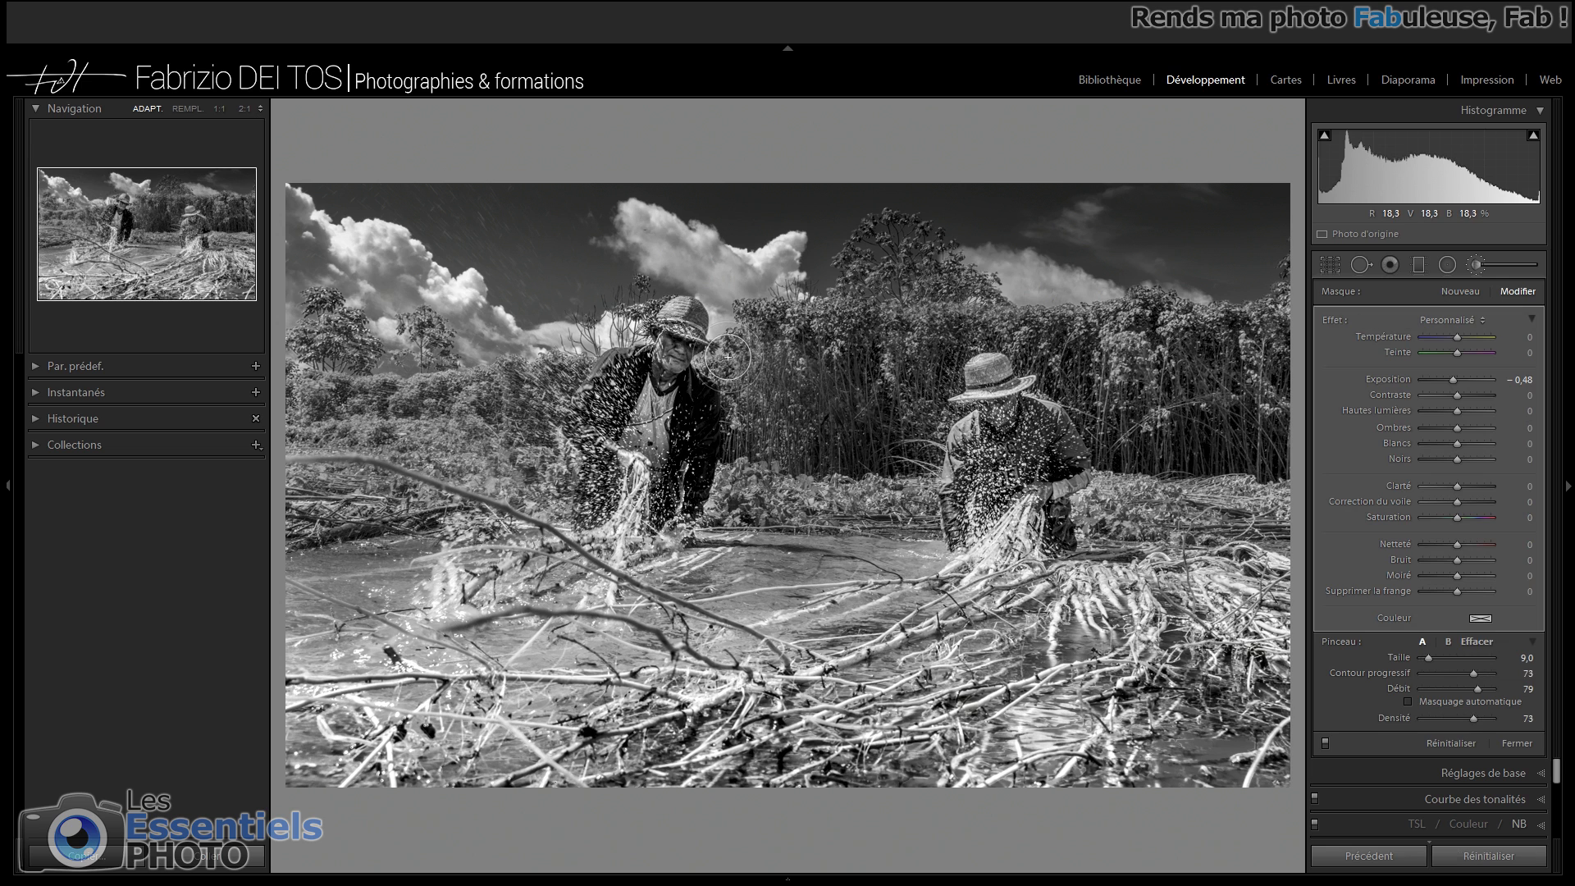
drag(1449, 381, 1447, 380)
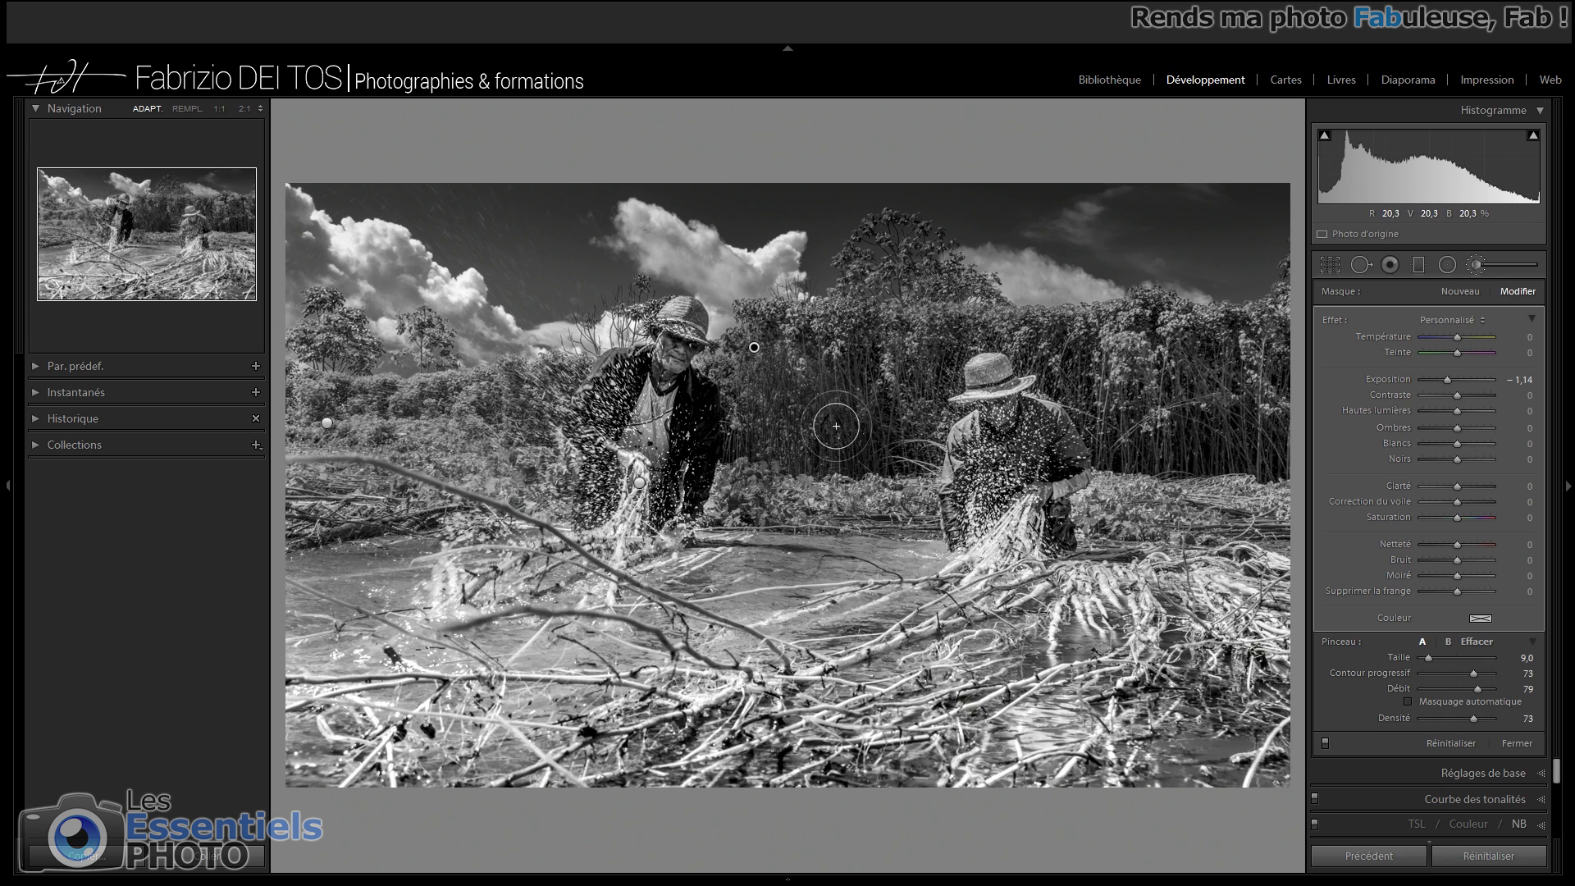
Step: Erase the hedge darkening where it spills onto the standing worker and the low vegetation beside him
key(alt)
mouse_move(684, 394)
mouse_down()
mouse_move(704, 433)
mouse_move(687, 505)
mouse_move(693, 387)
mouse_move(666, 353)
mouse_move(677, 427)
mouse_up()
scroll(727, 475, up, 5)
mouse_move(728, 476)
mouse_down()
mouse_move(707, 516)
mouse_move(701, 361)
mouse_move(771, 509)
mouse_up()
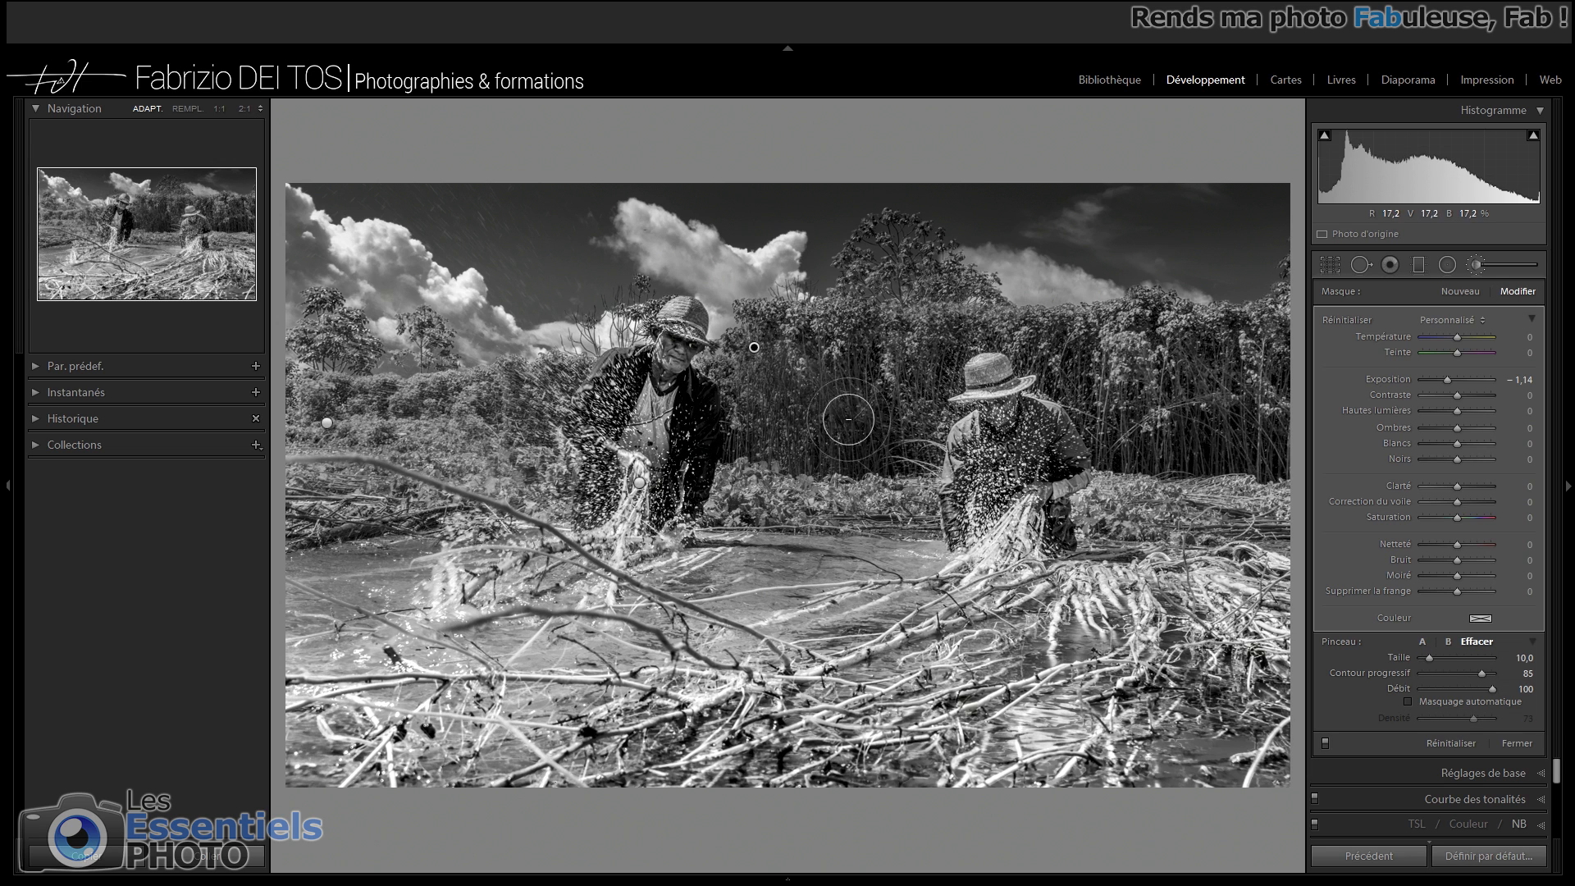
Step: Set the hedge brush's Exposition to −0,86, compare the photo with and without the brush adjustments, and close the brush
click(1324, 742)
click(1325, 742)
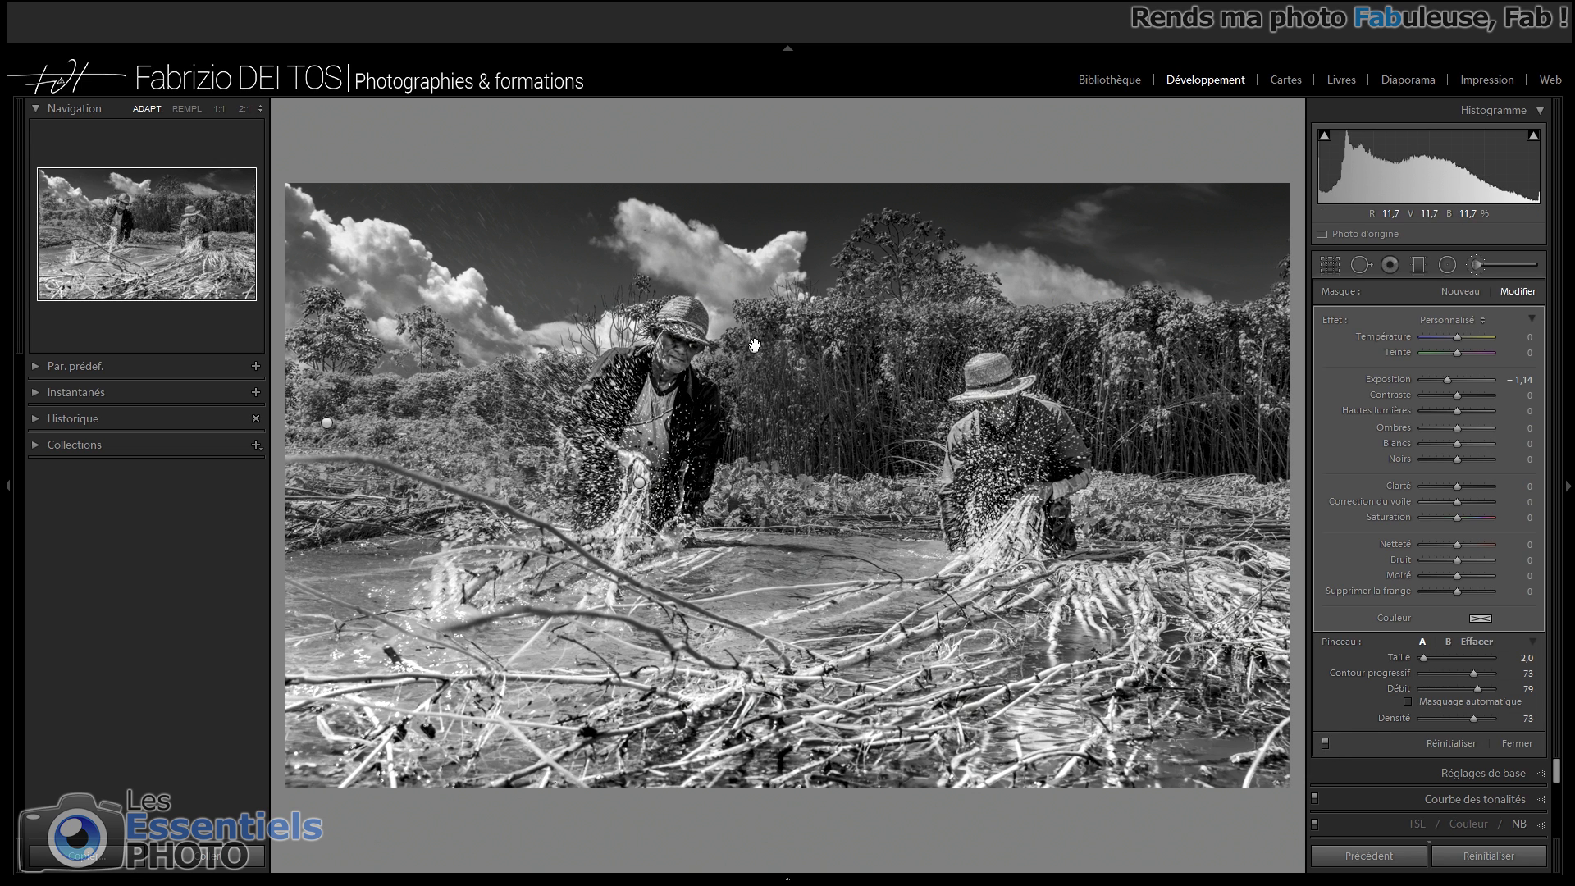
drag(1446, 380, 1449, 380)
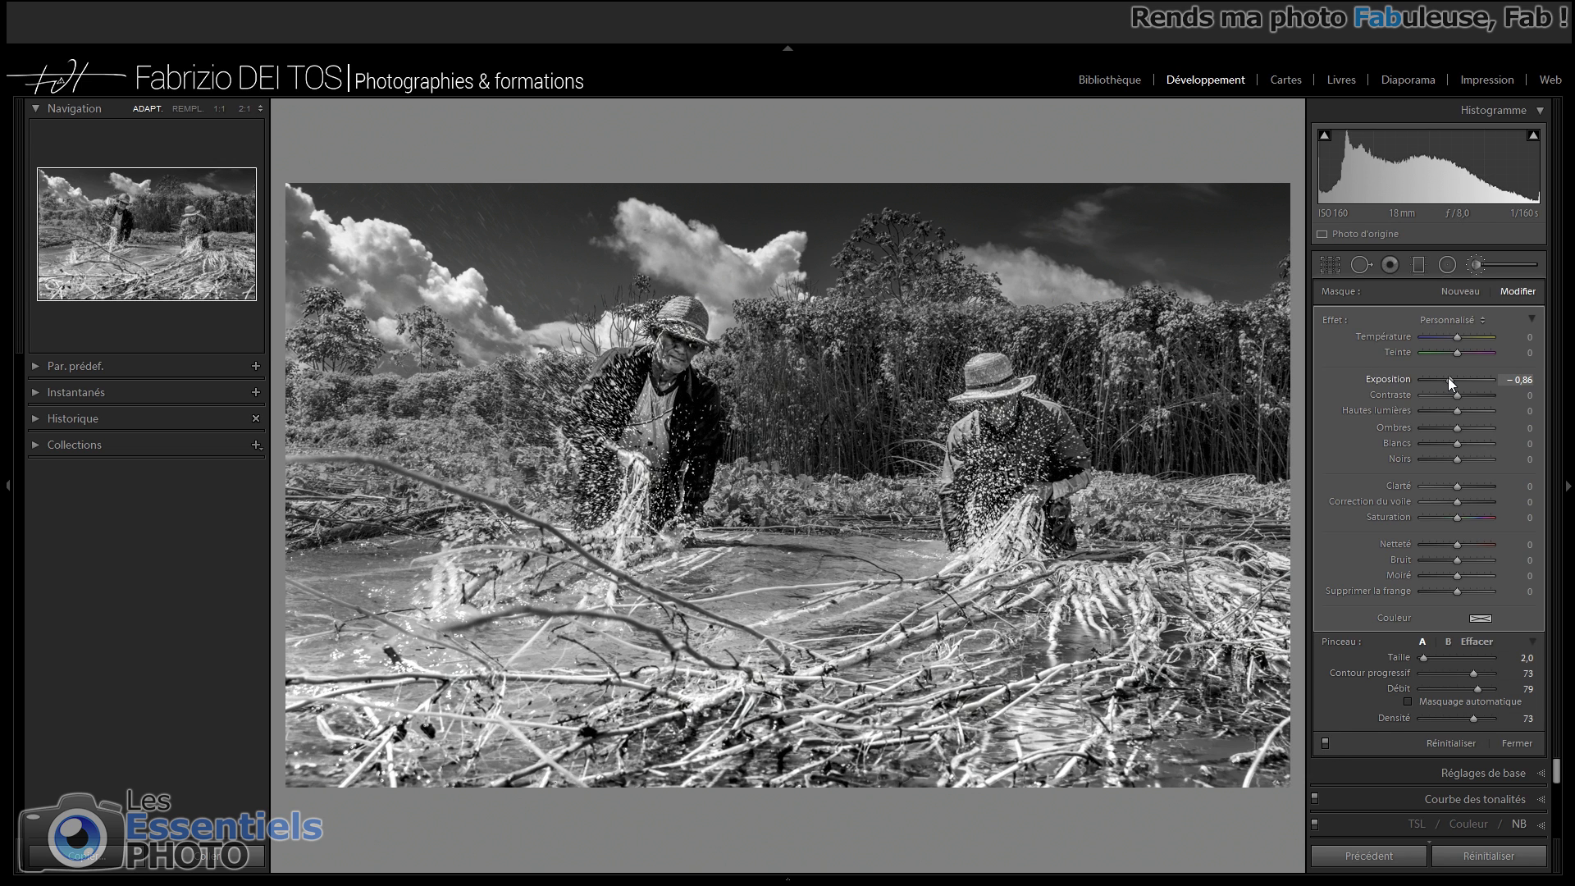
click(1324, 743)
click(1324, 742)
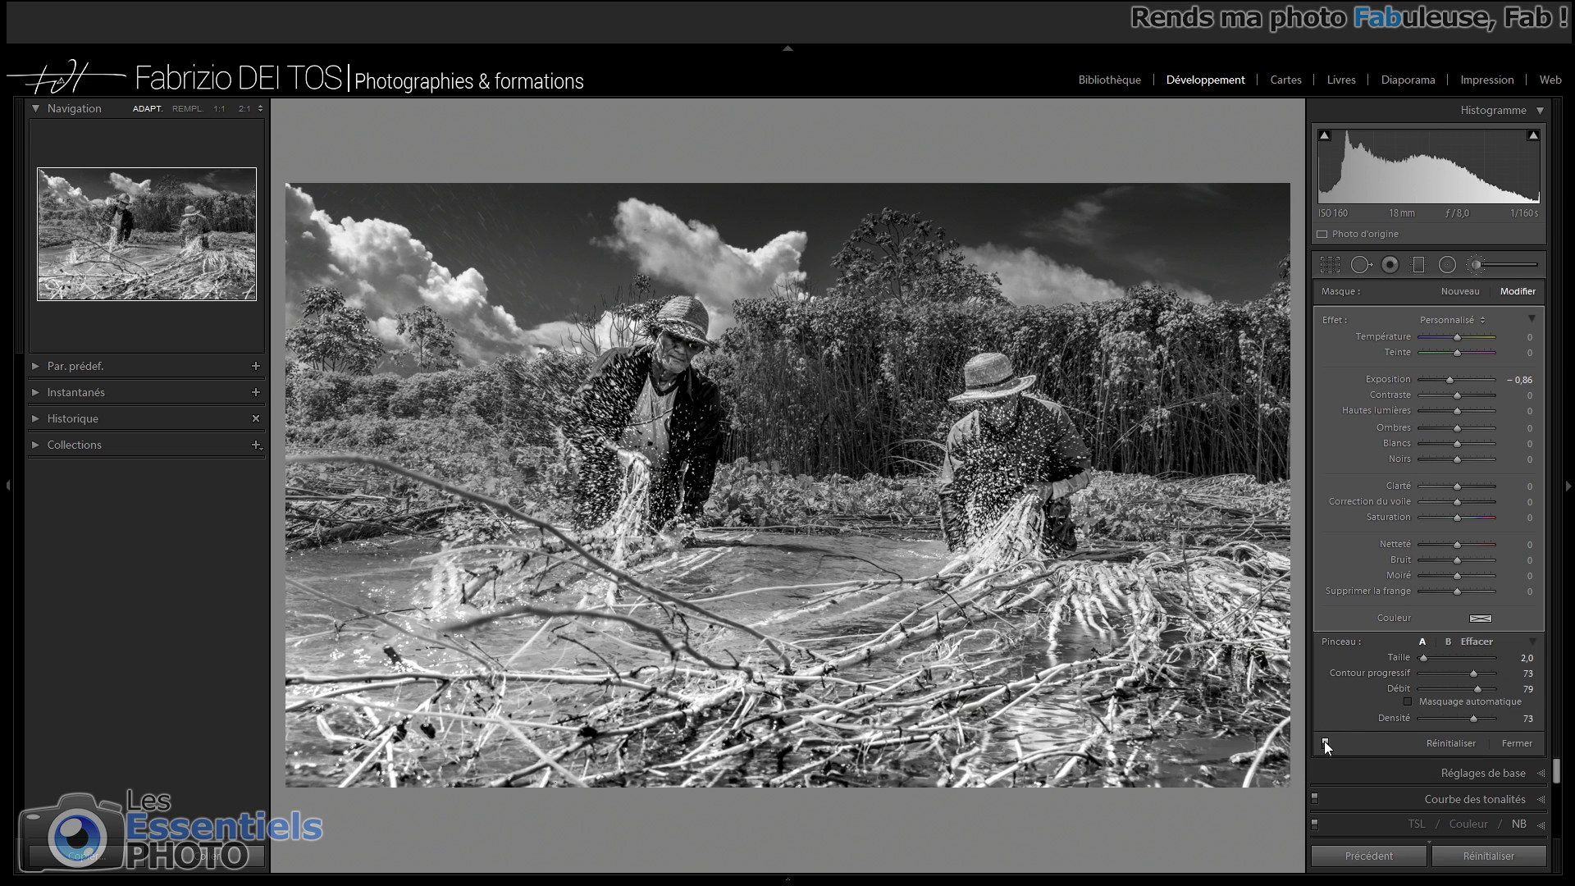
click(1475, 264)
Step: Add a post-crop vignette with Gain −9 and compare the result without the effect and with the original photo
click(1473, 476)
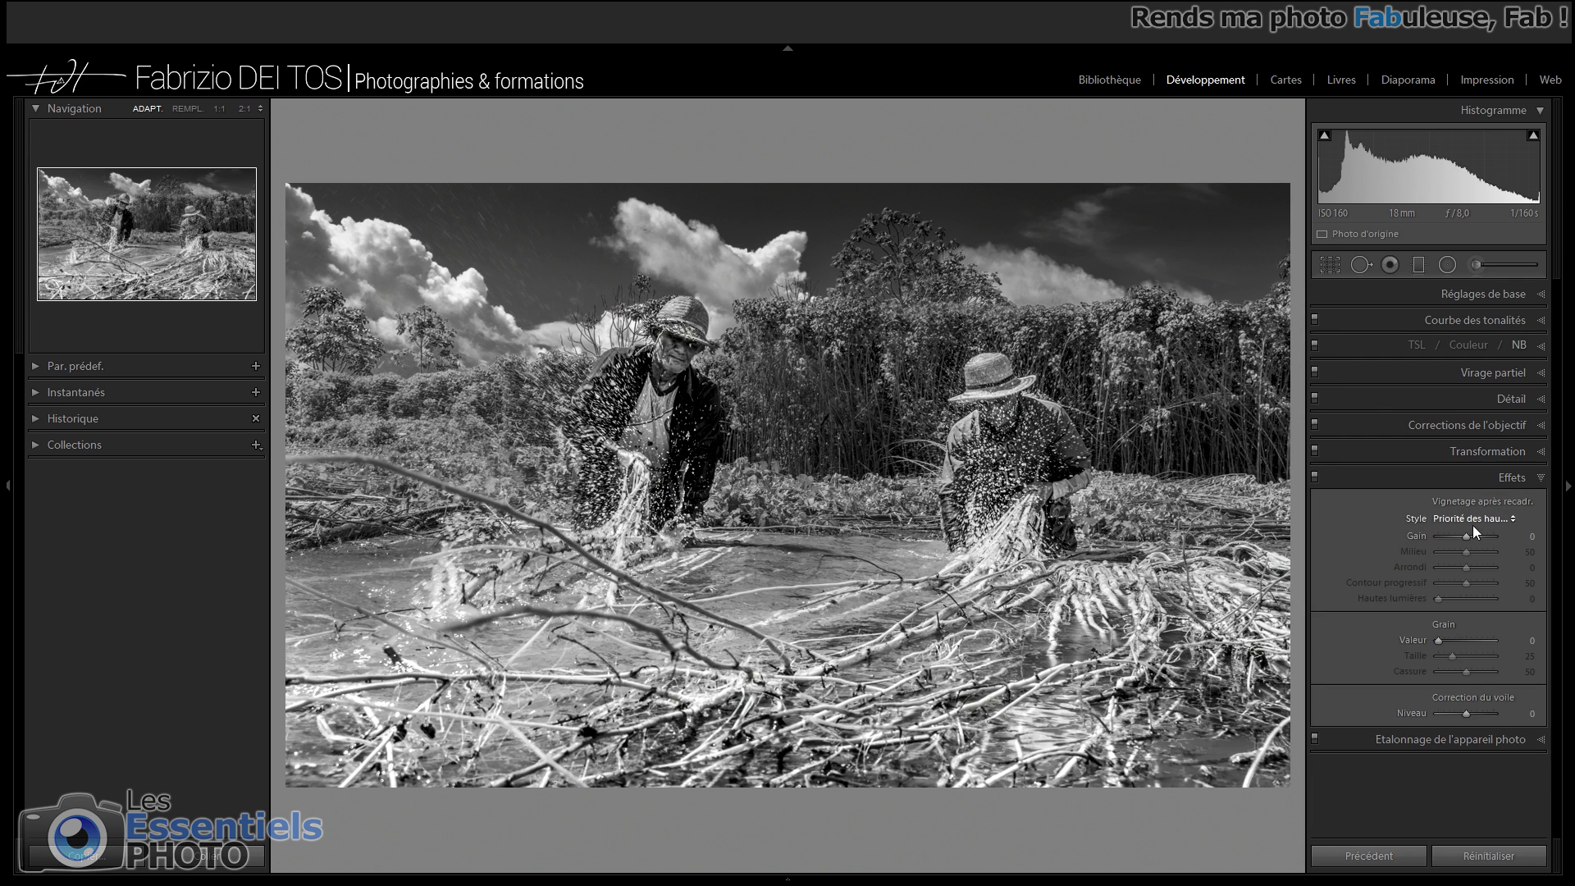
drag(1465, 533, 1465, 537)
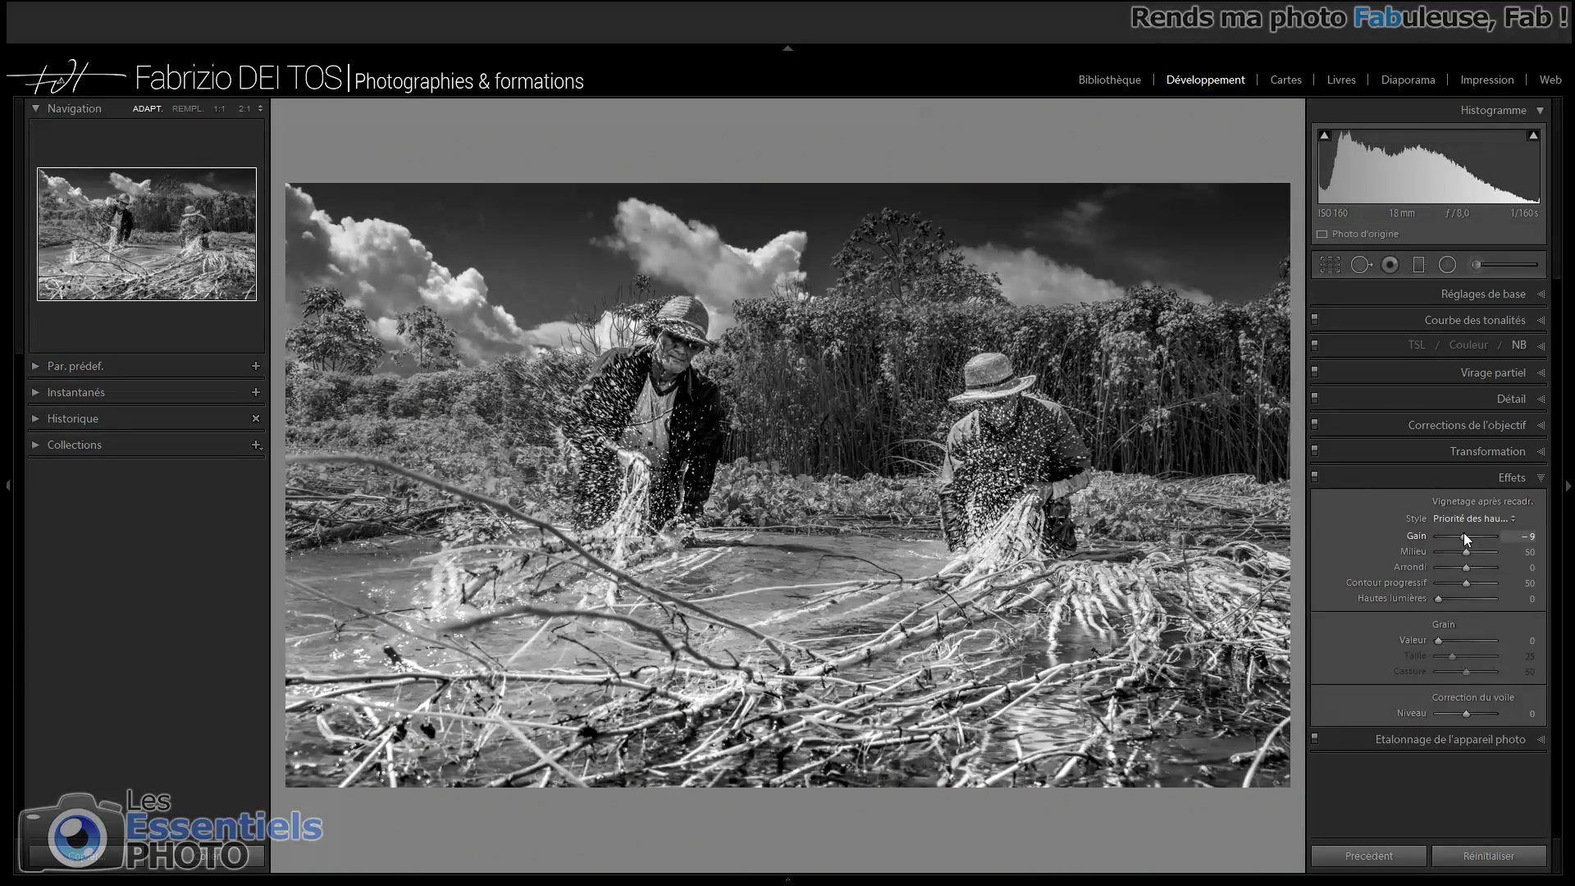
drag(1463, 533, 1465, 533)
click(1314, 476)
click(1314, 477)
key(backslash)
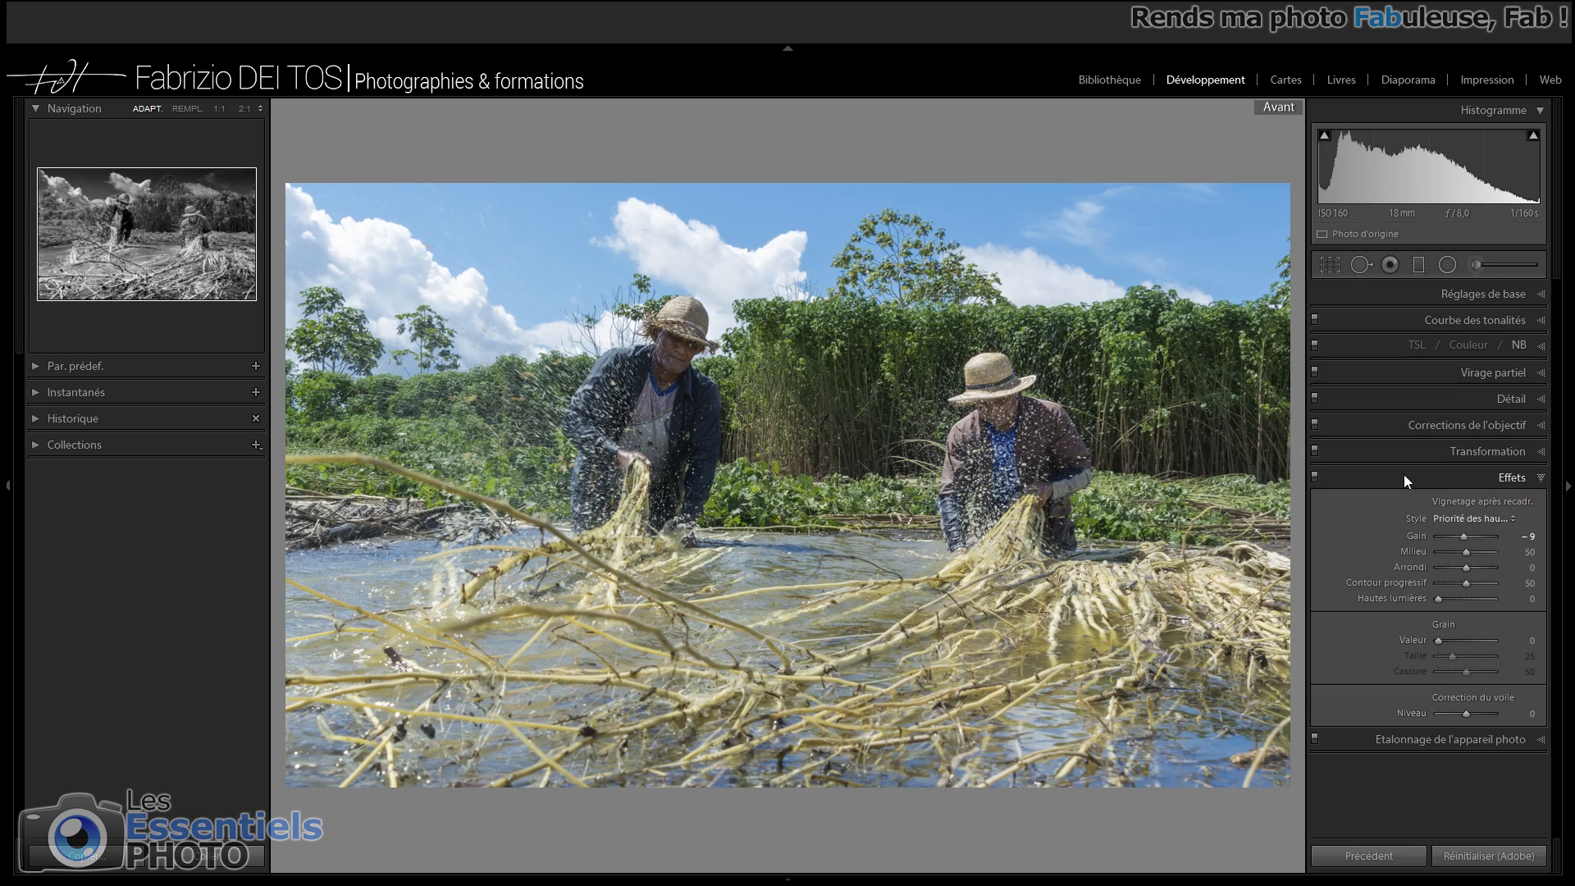
key(backslash)
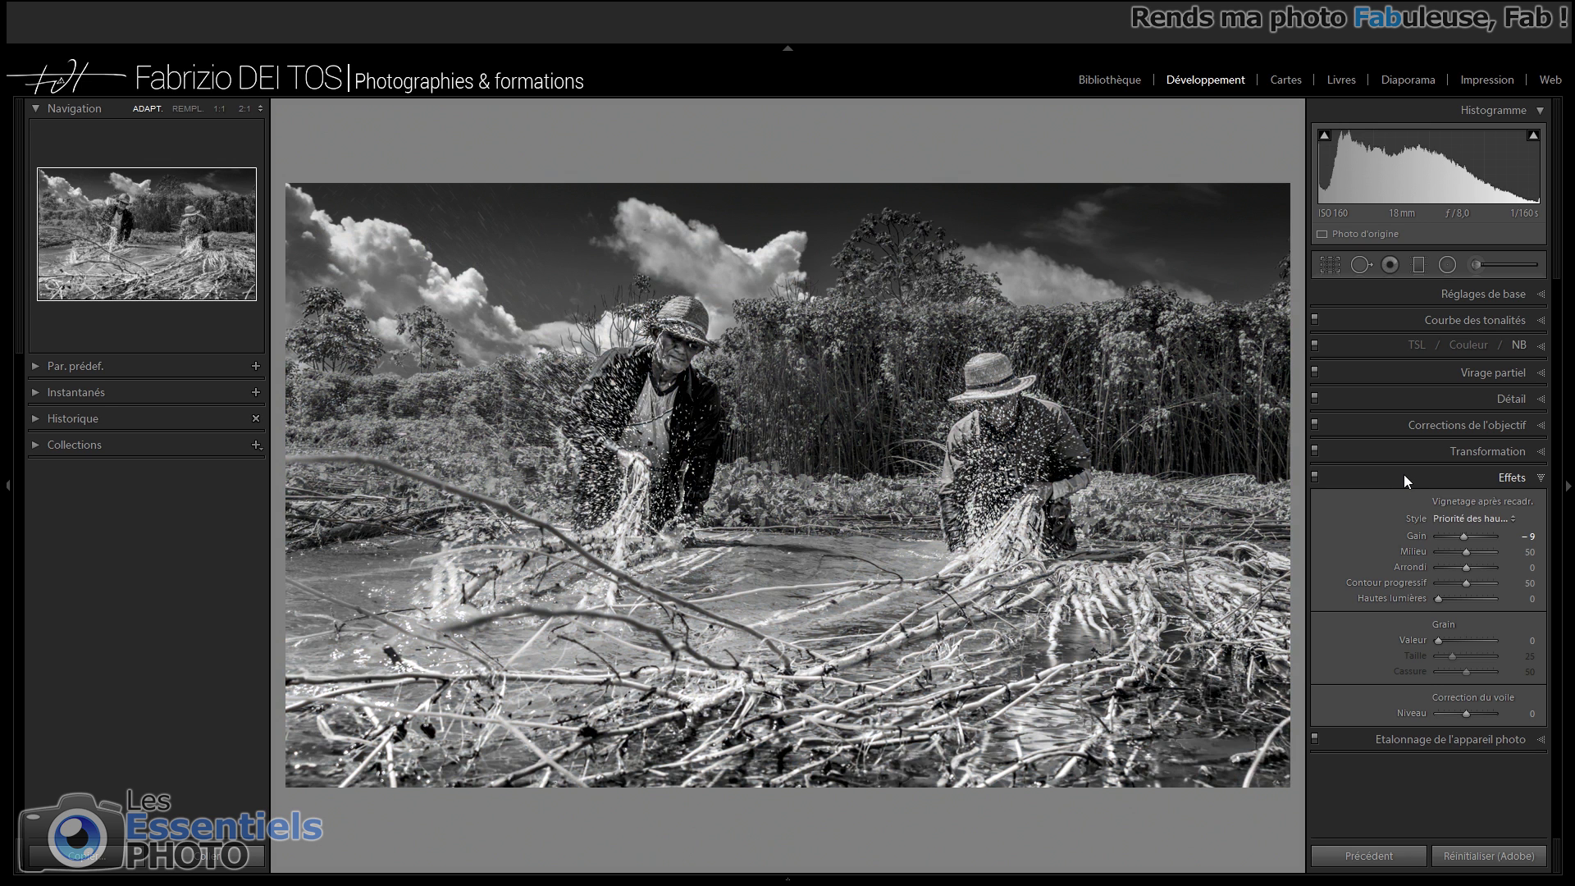